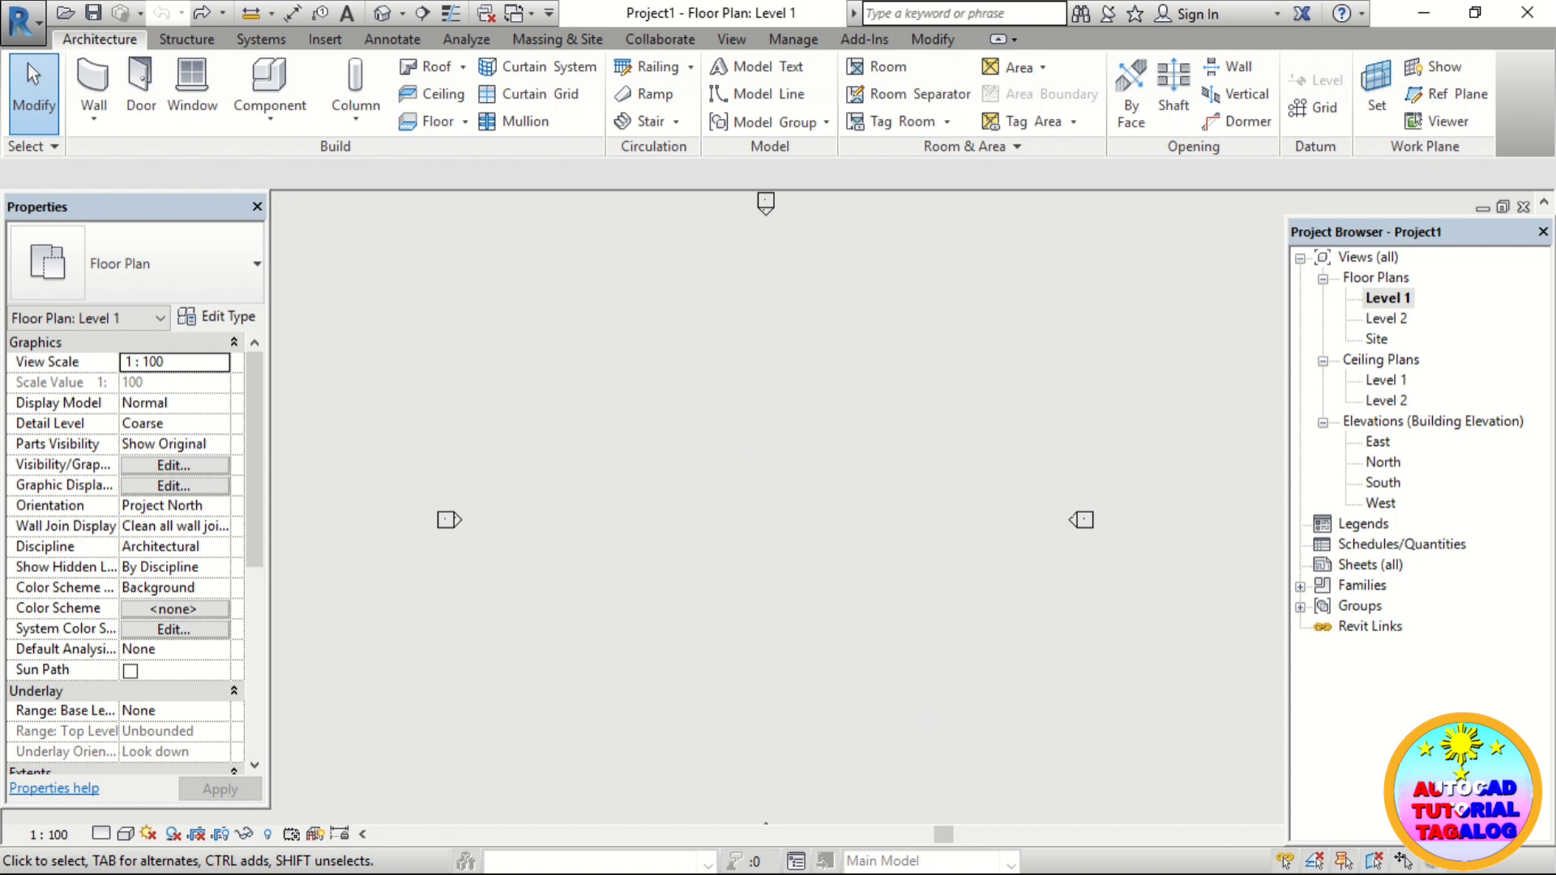
- Switch to AutoCAD to examine drawing A1 and the floor plan grid layout in A2.dwg, and return to Revit
key(super)
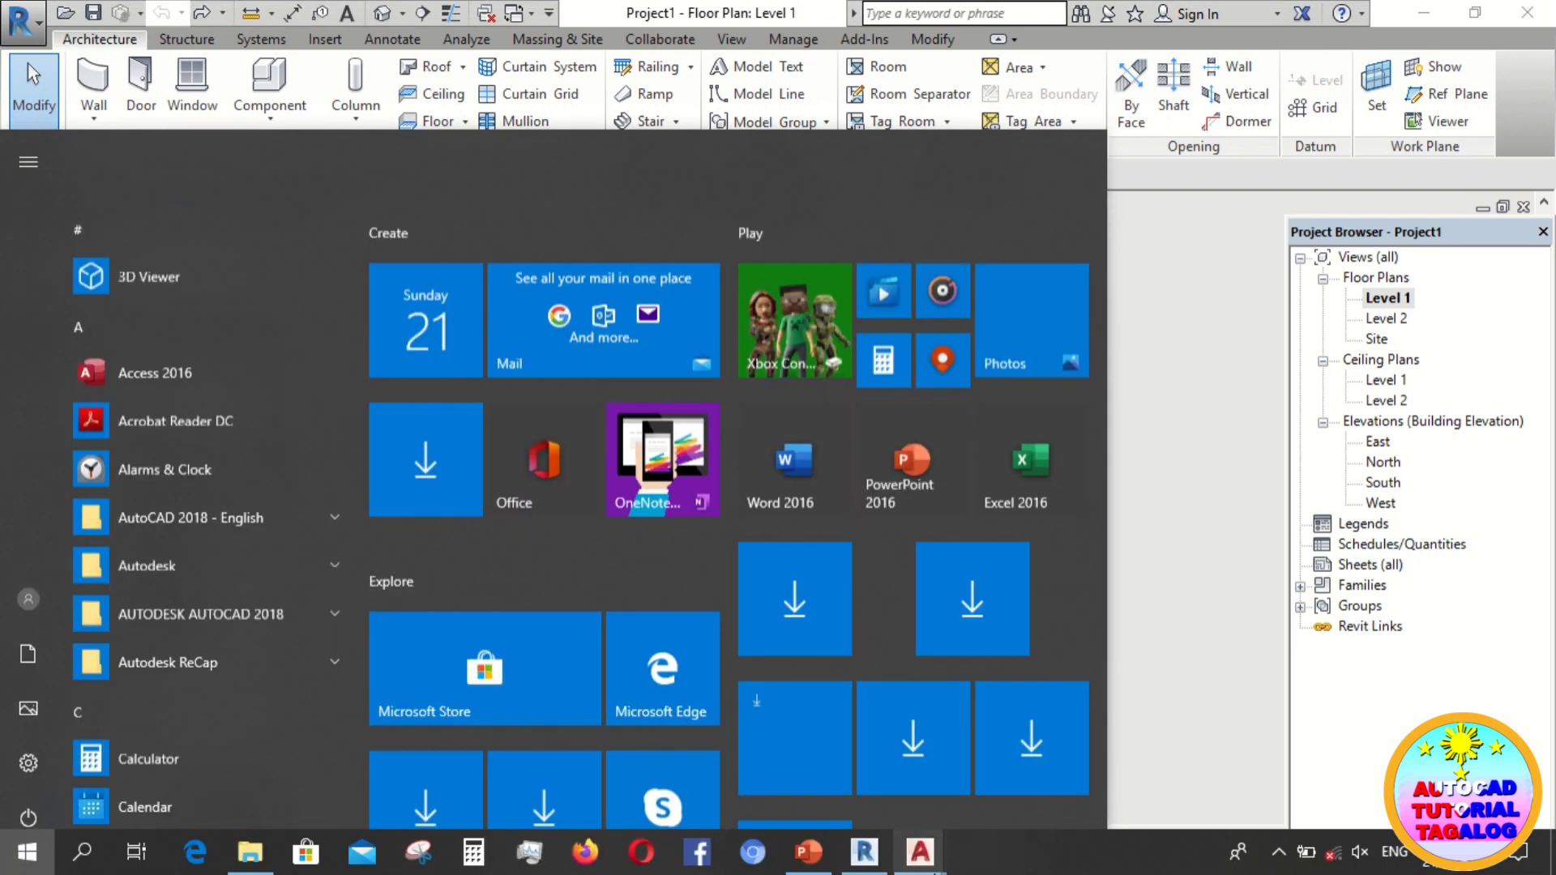
mouse_move(920, 851)
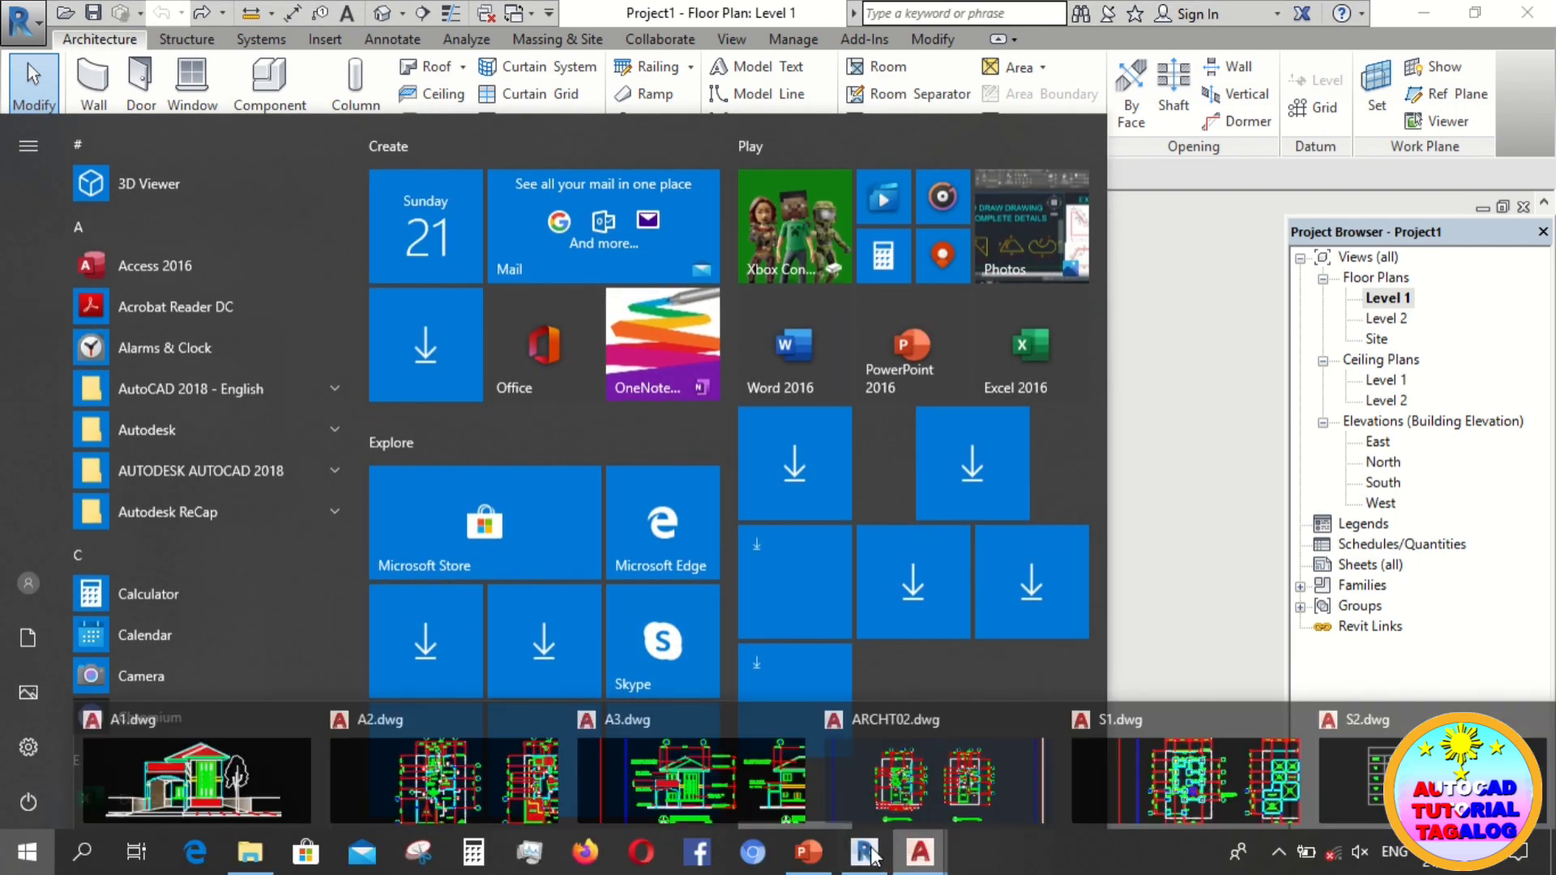
click(269, 774)
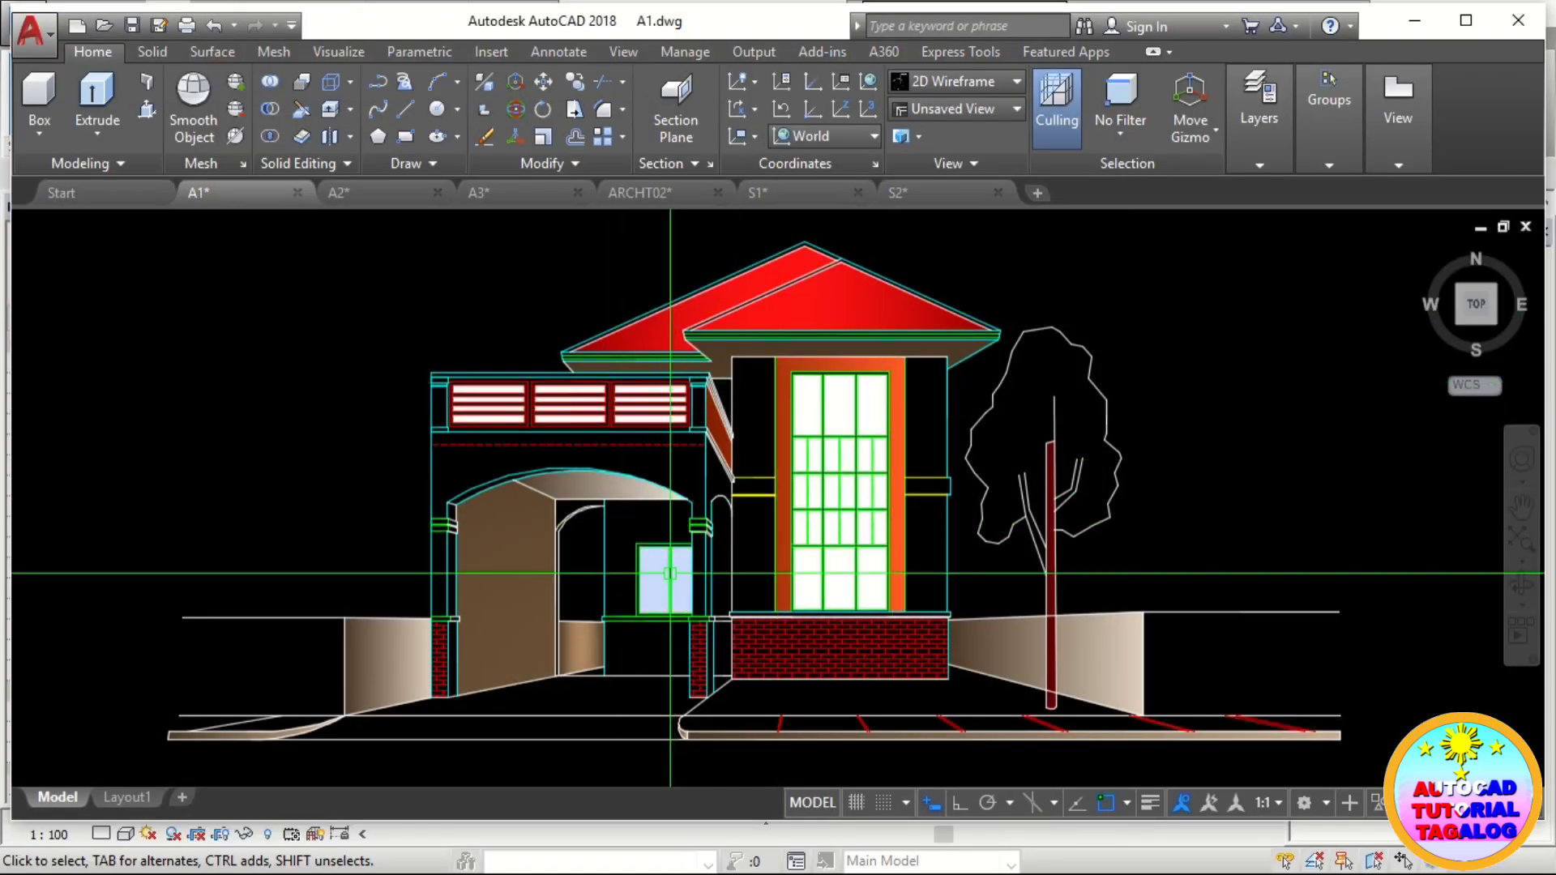
click(379, 196)
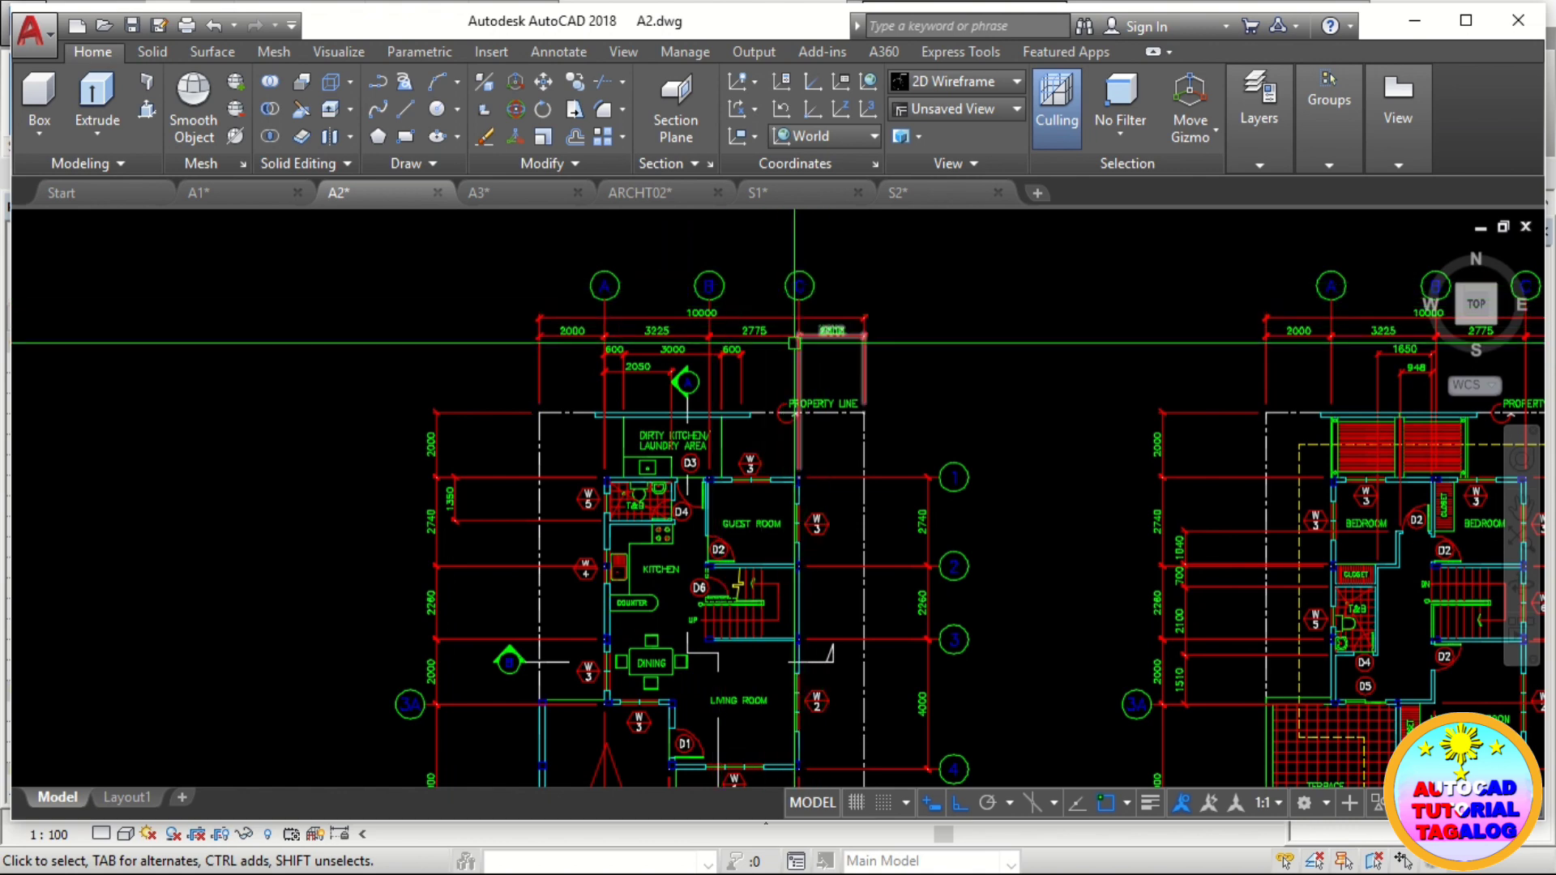
key(super)
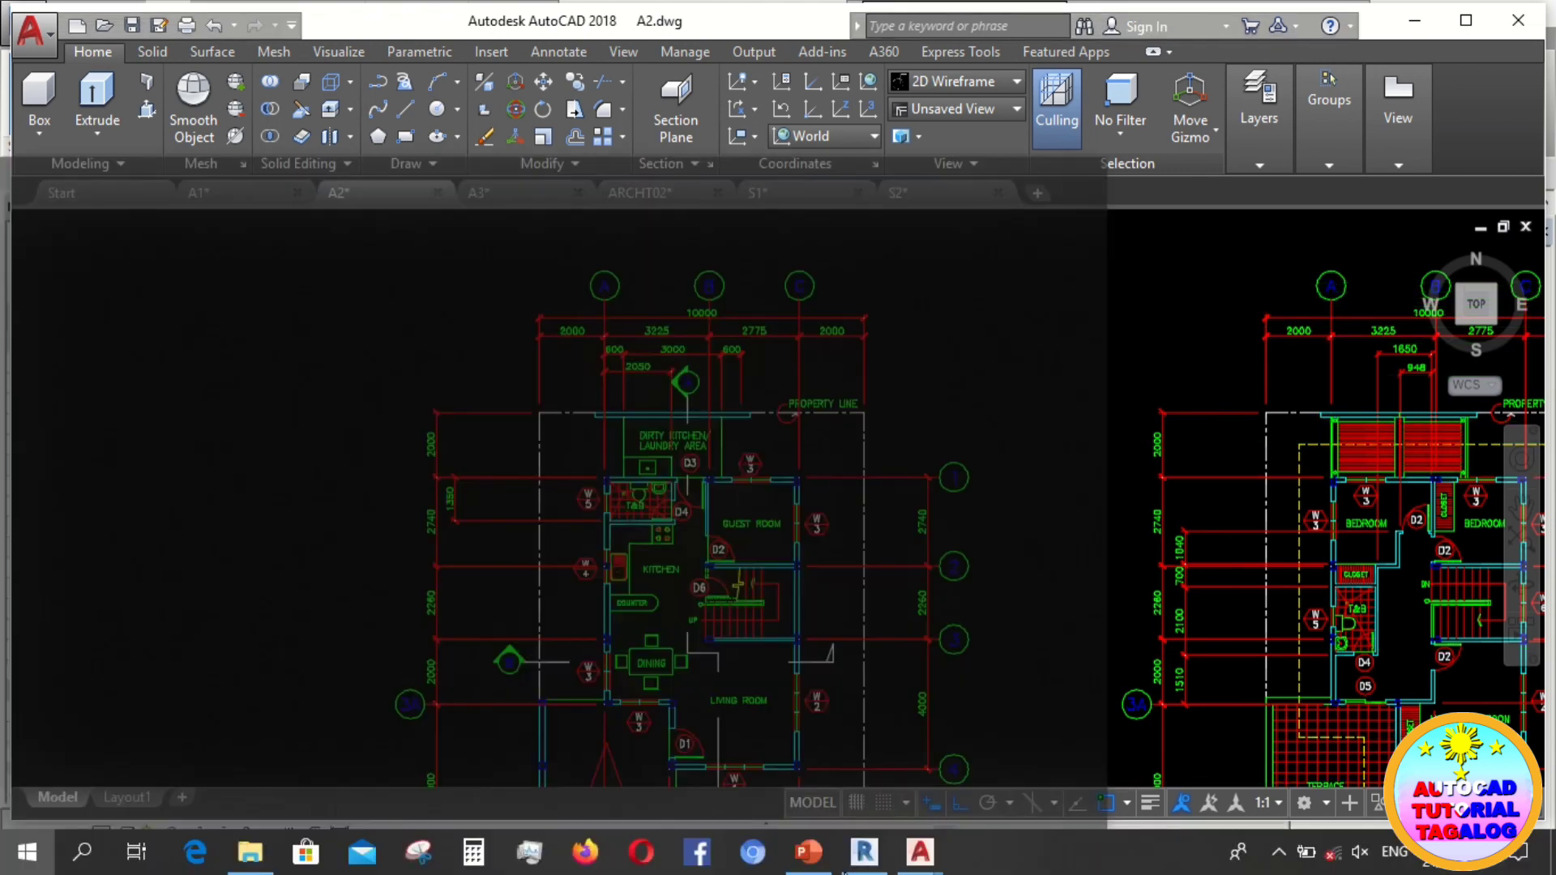
click(864, 853)
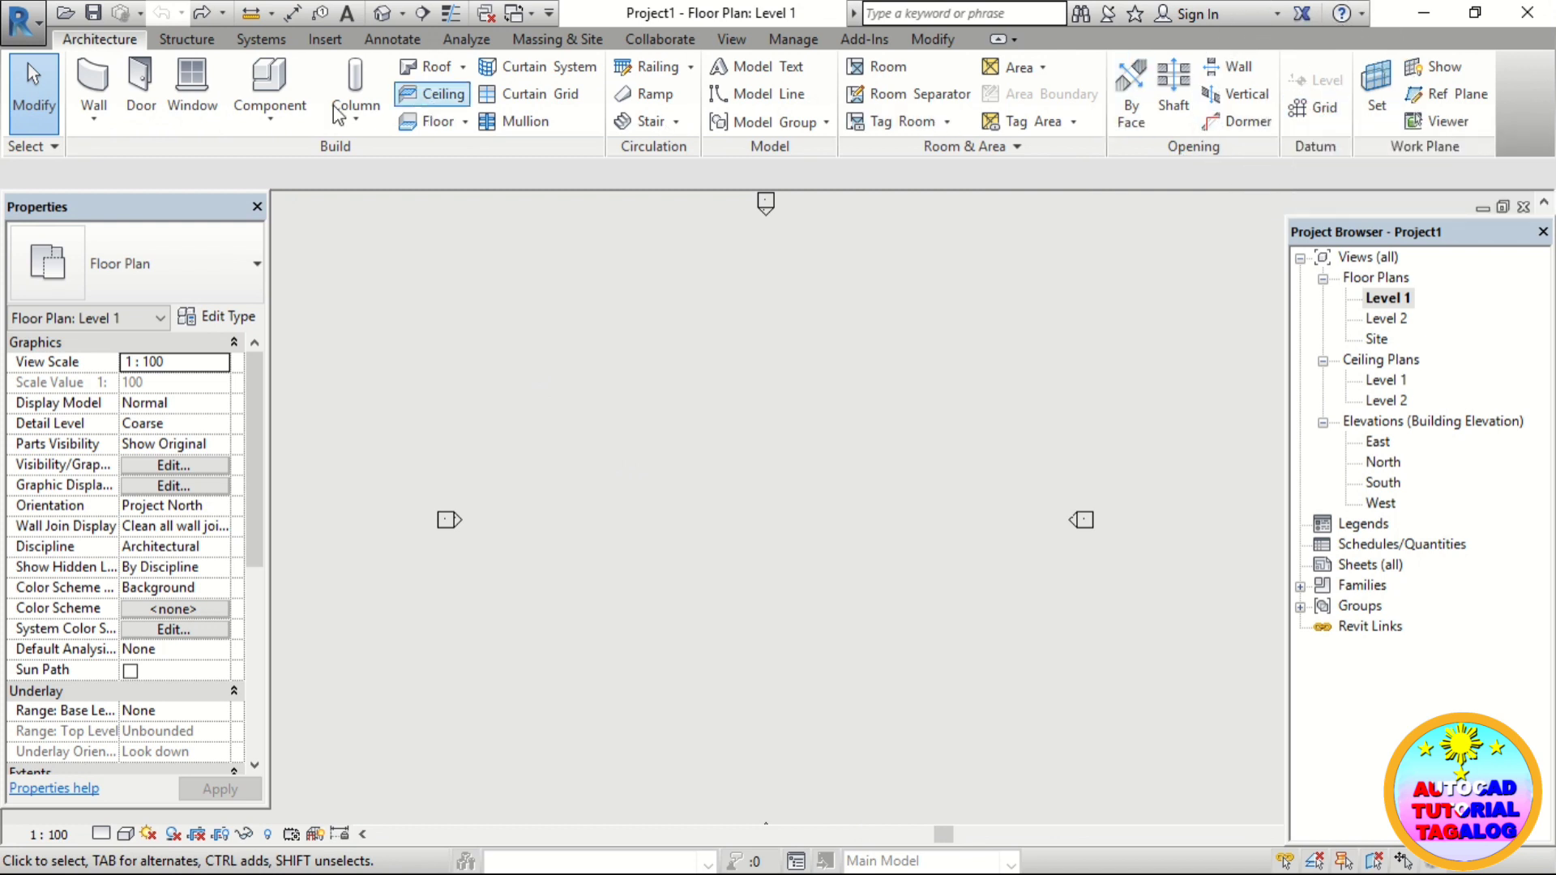
click(214, 40)
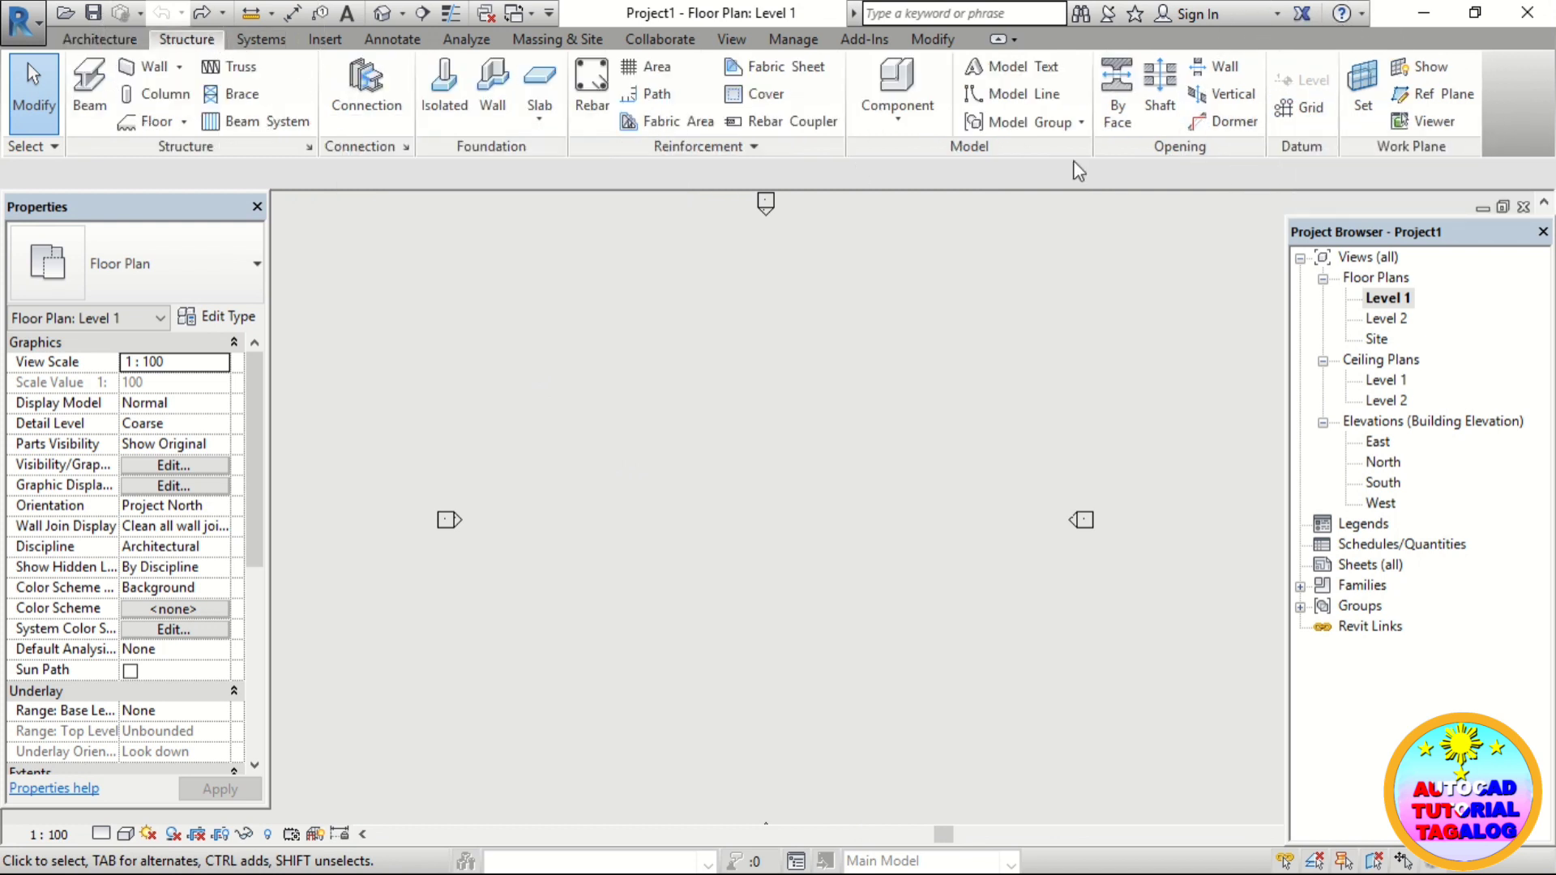
click(1309, 108)
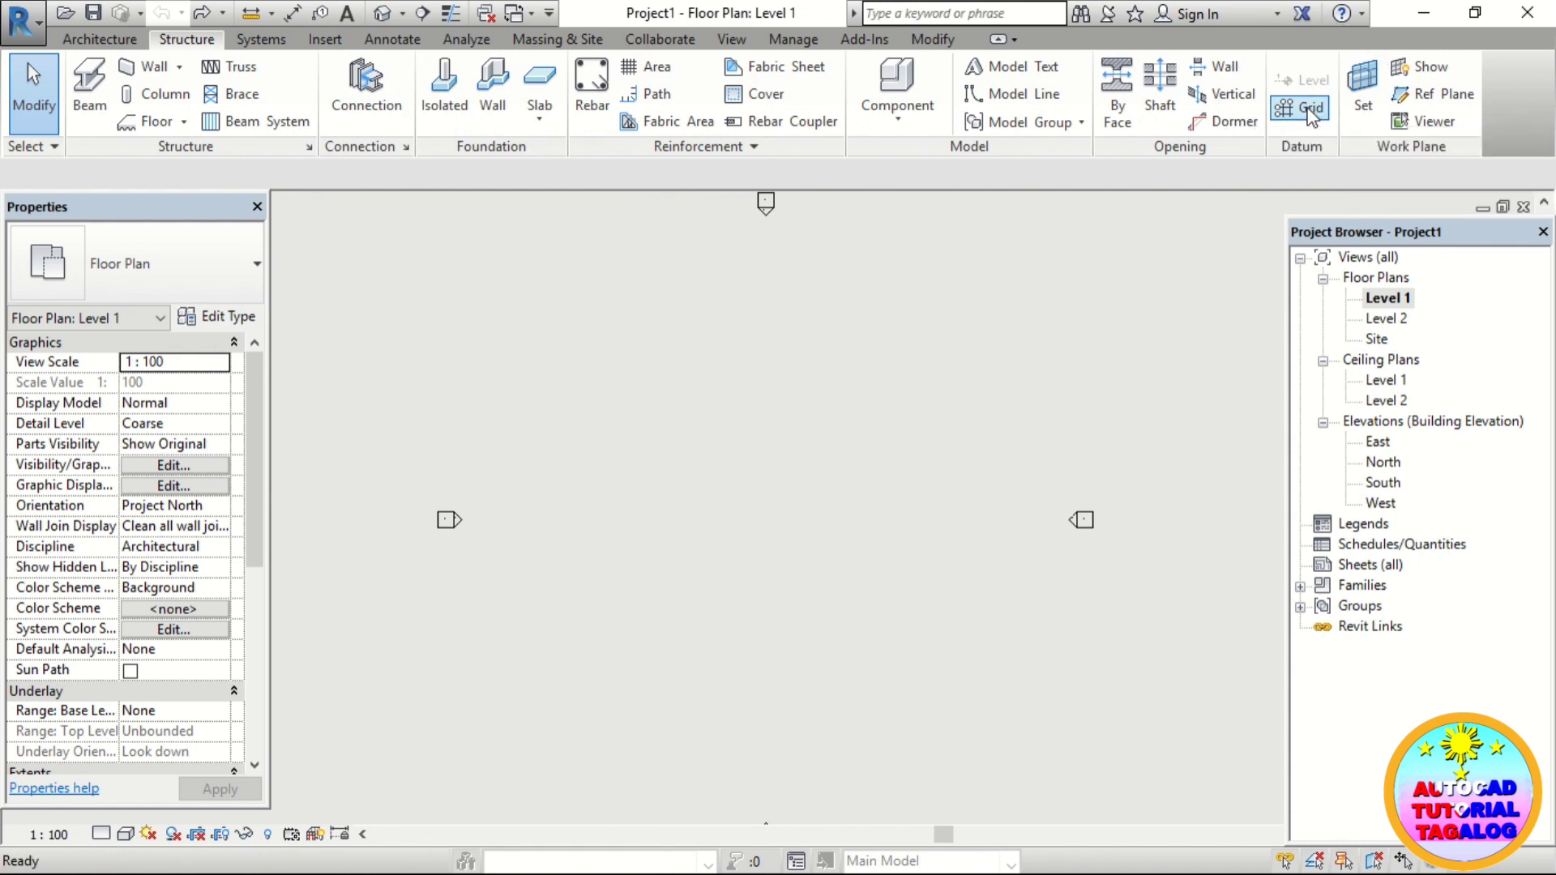
click(608, 695)
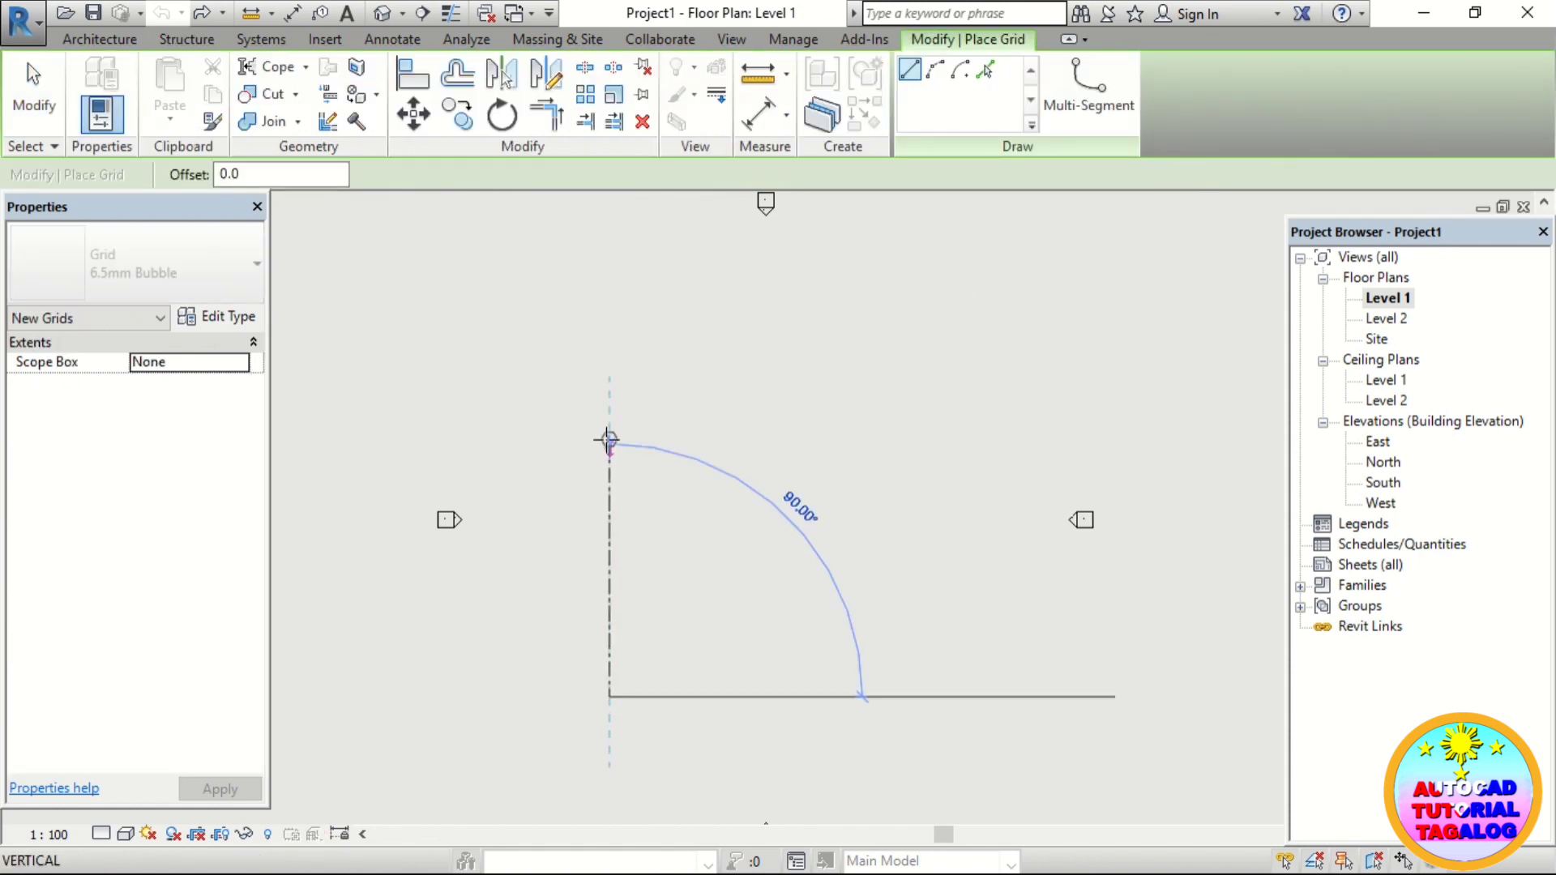
click(608, 429)
key(Escape)
key(Escape)
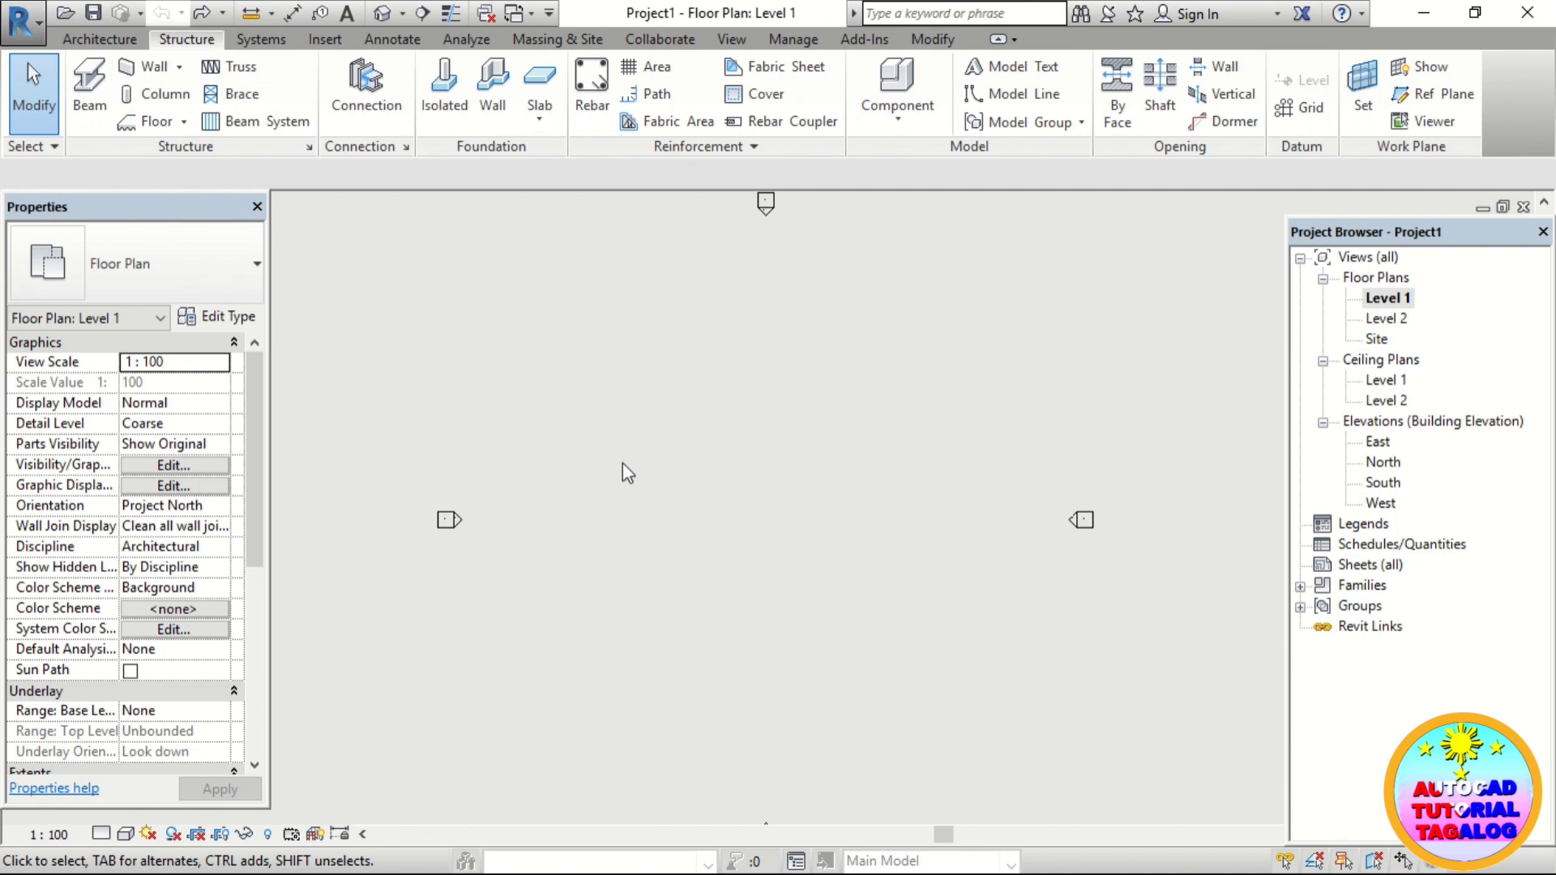
- Draw a vertical grid line upward in the Level 1 plan, on the west side between the elevation markers
key(g)
key(r)
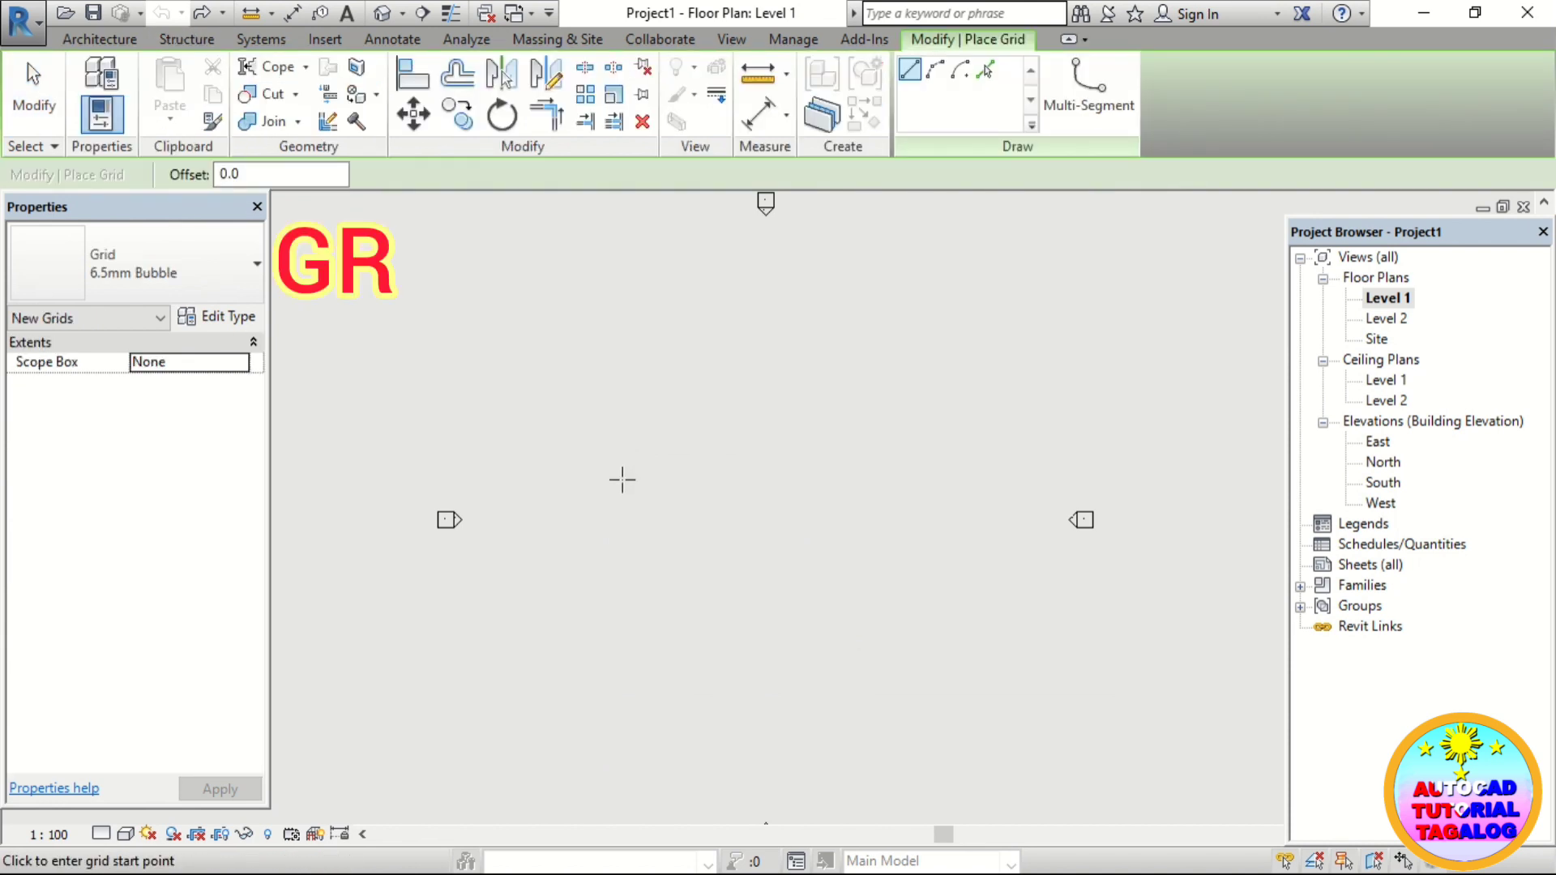
click(577, 693)
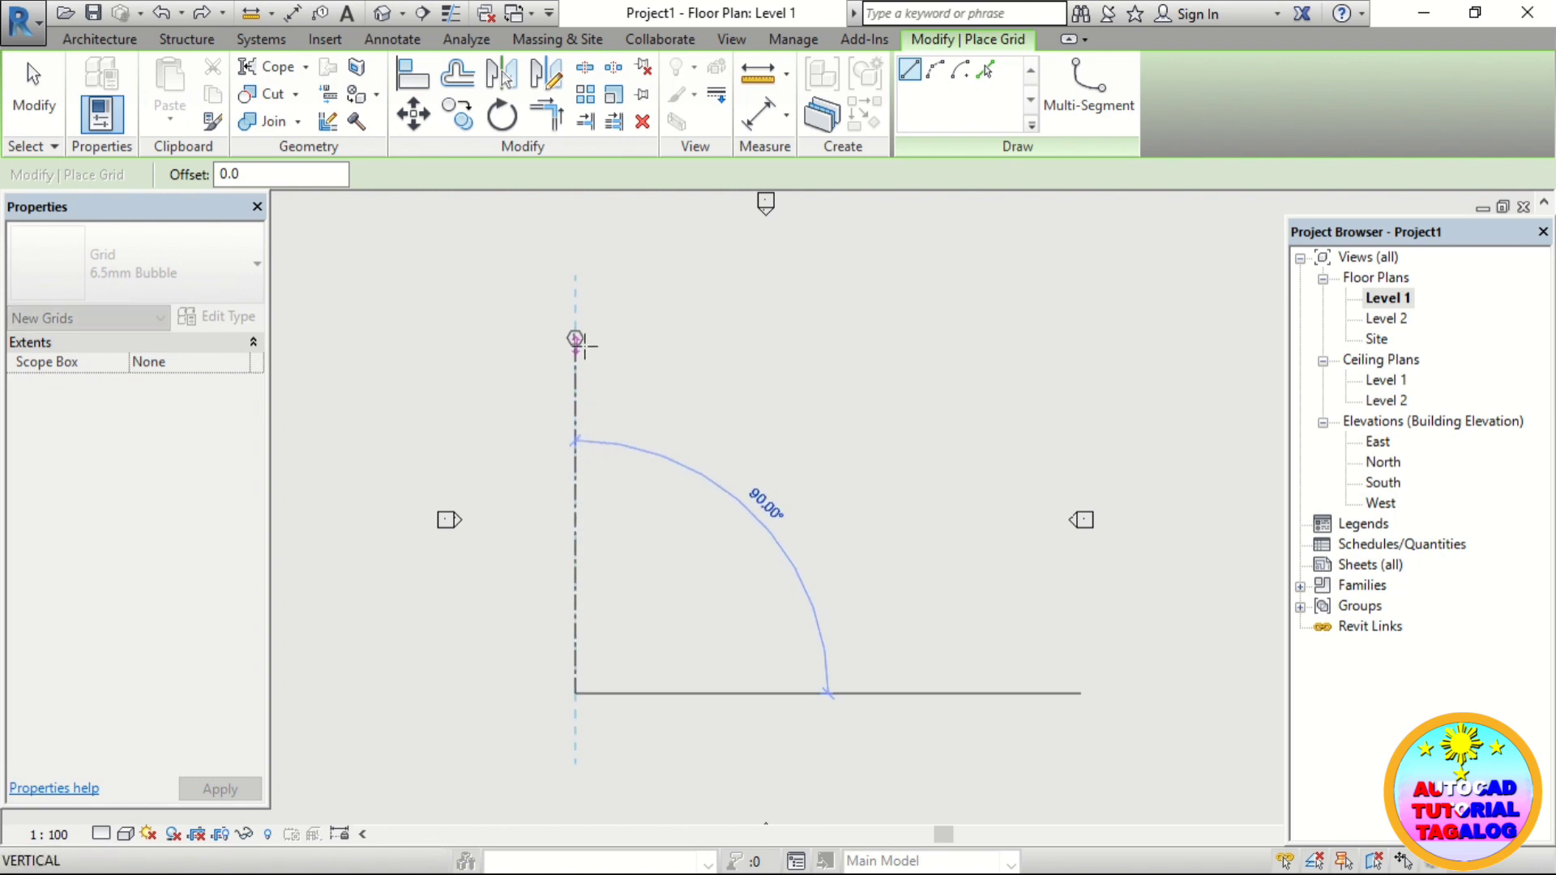
click(576, 341)
scroll(576, 348, up, 3)
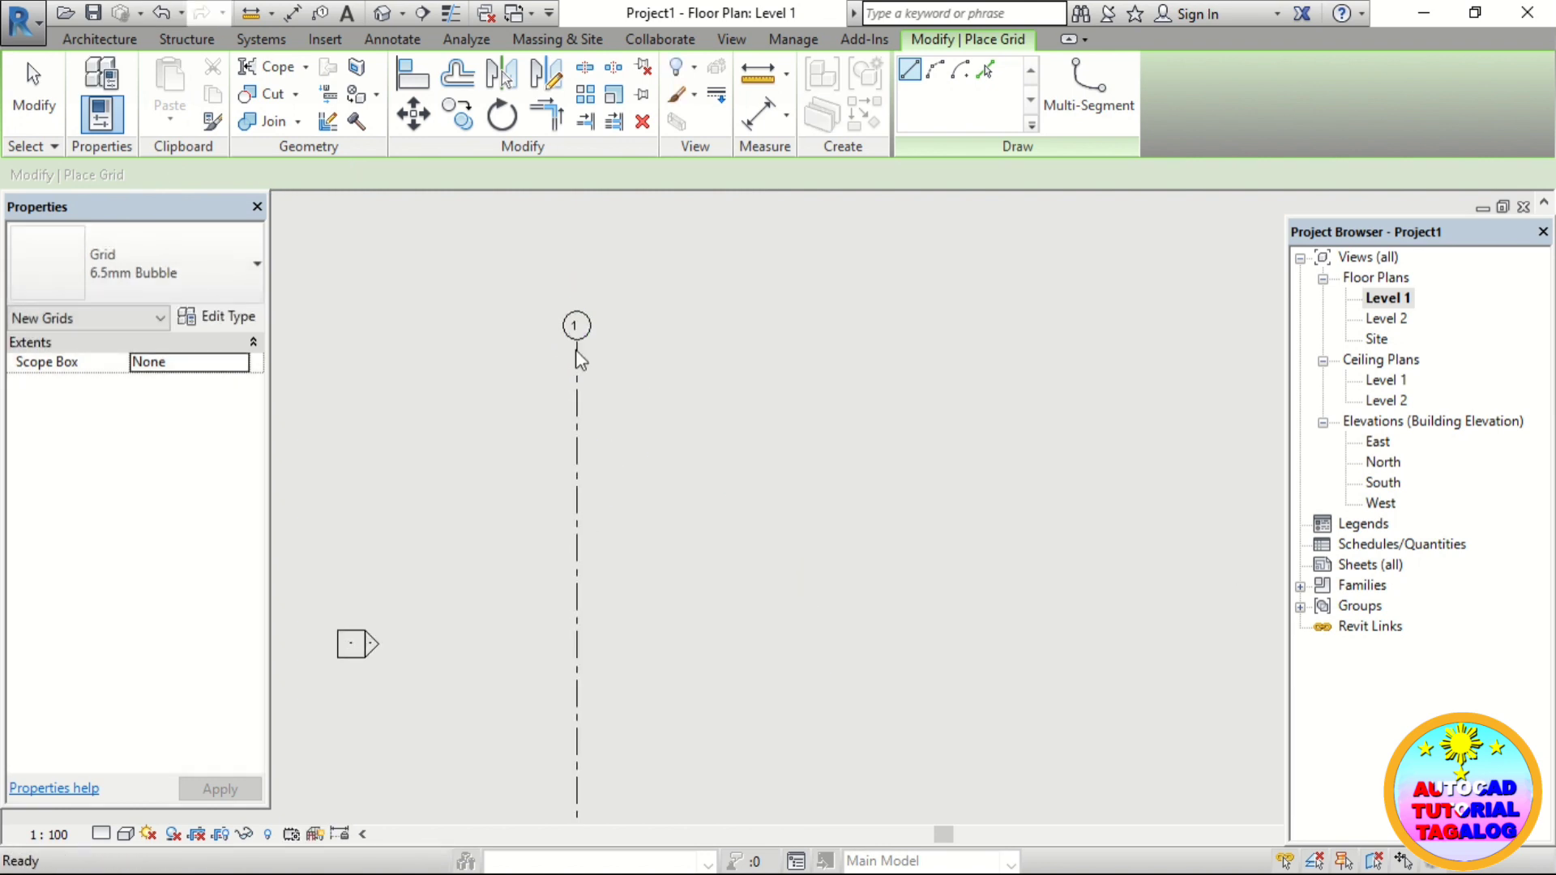
key(Escape)
key(Escape)
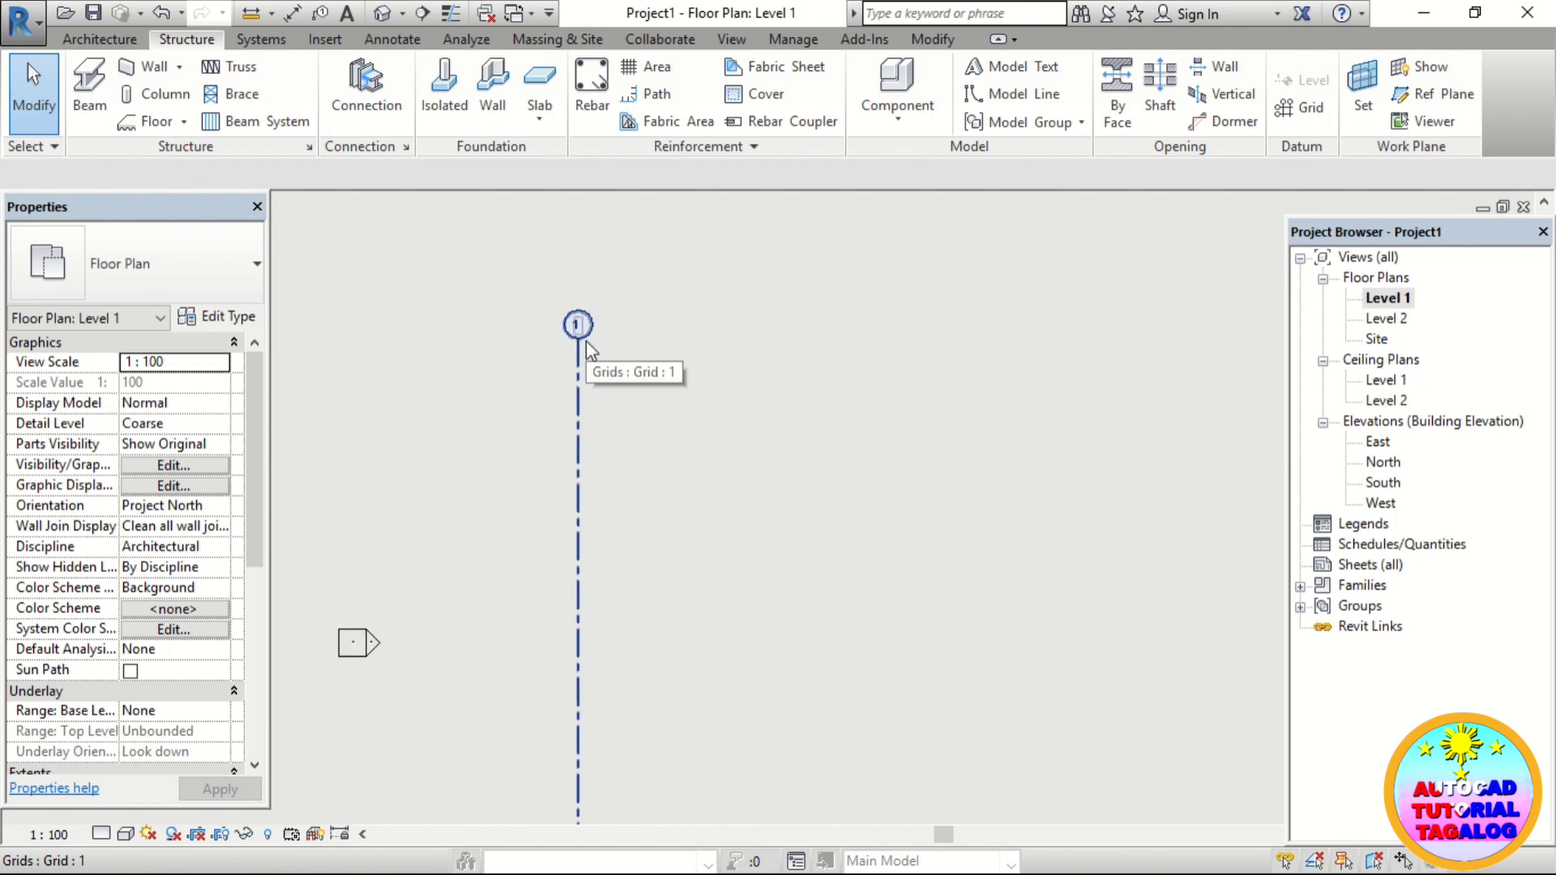
- Rename the vertical grid line as A
middle_drag(637, 291, 653, 342)
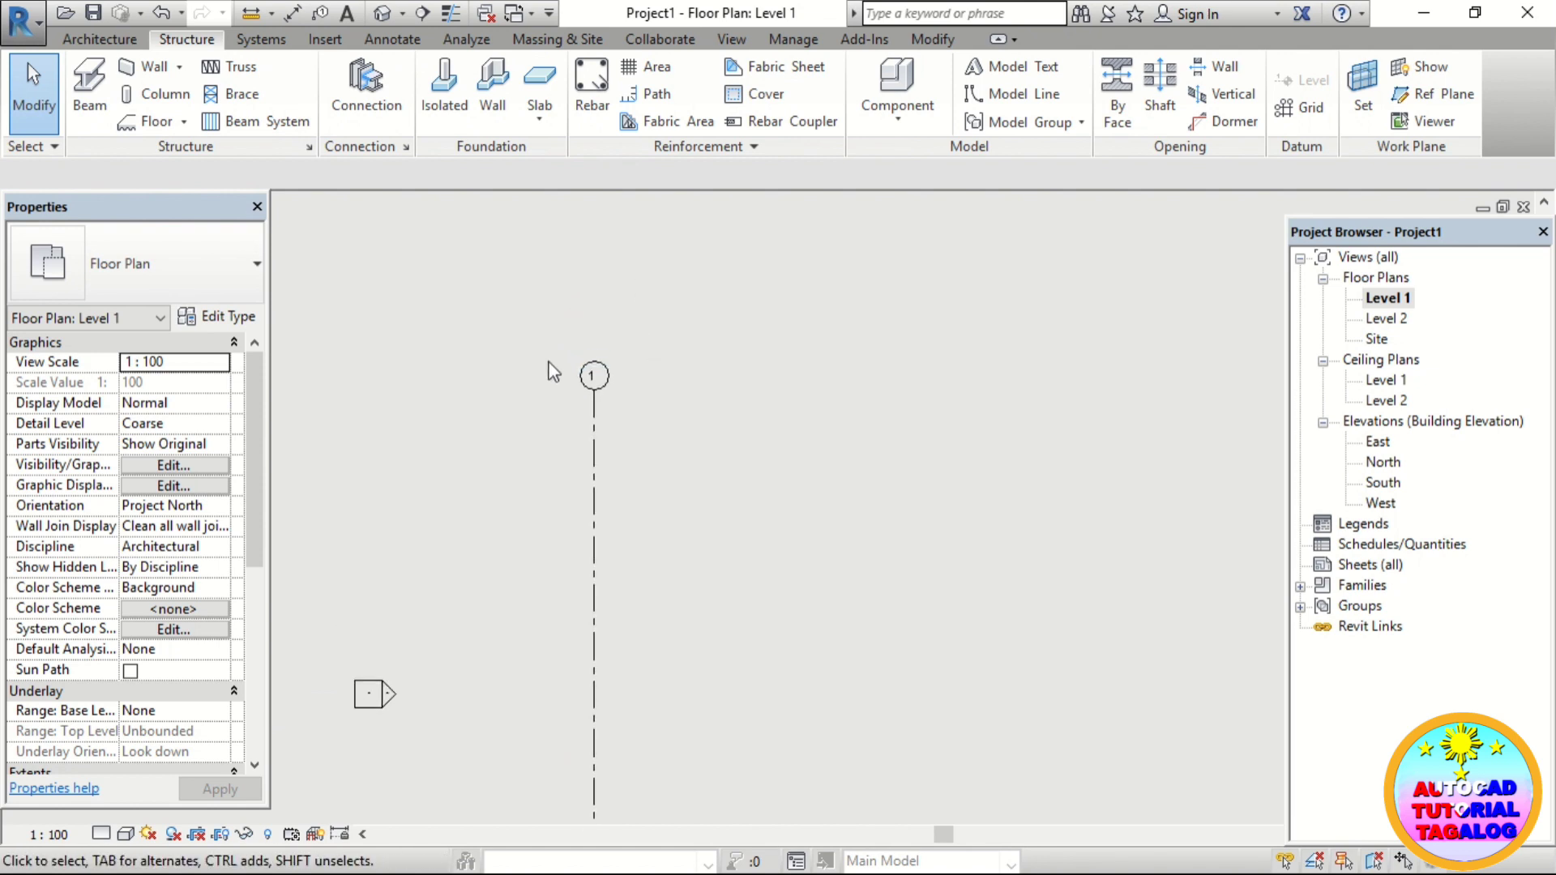
scroll(583, 396, up, 2)
click(594, 382)
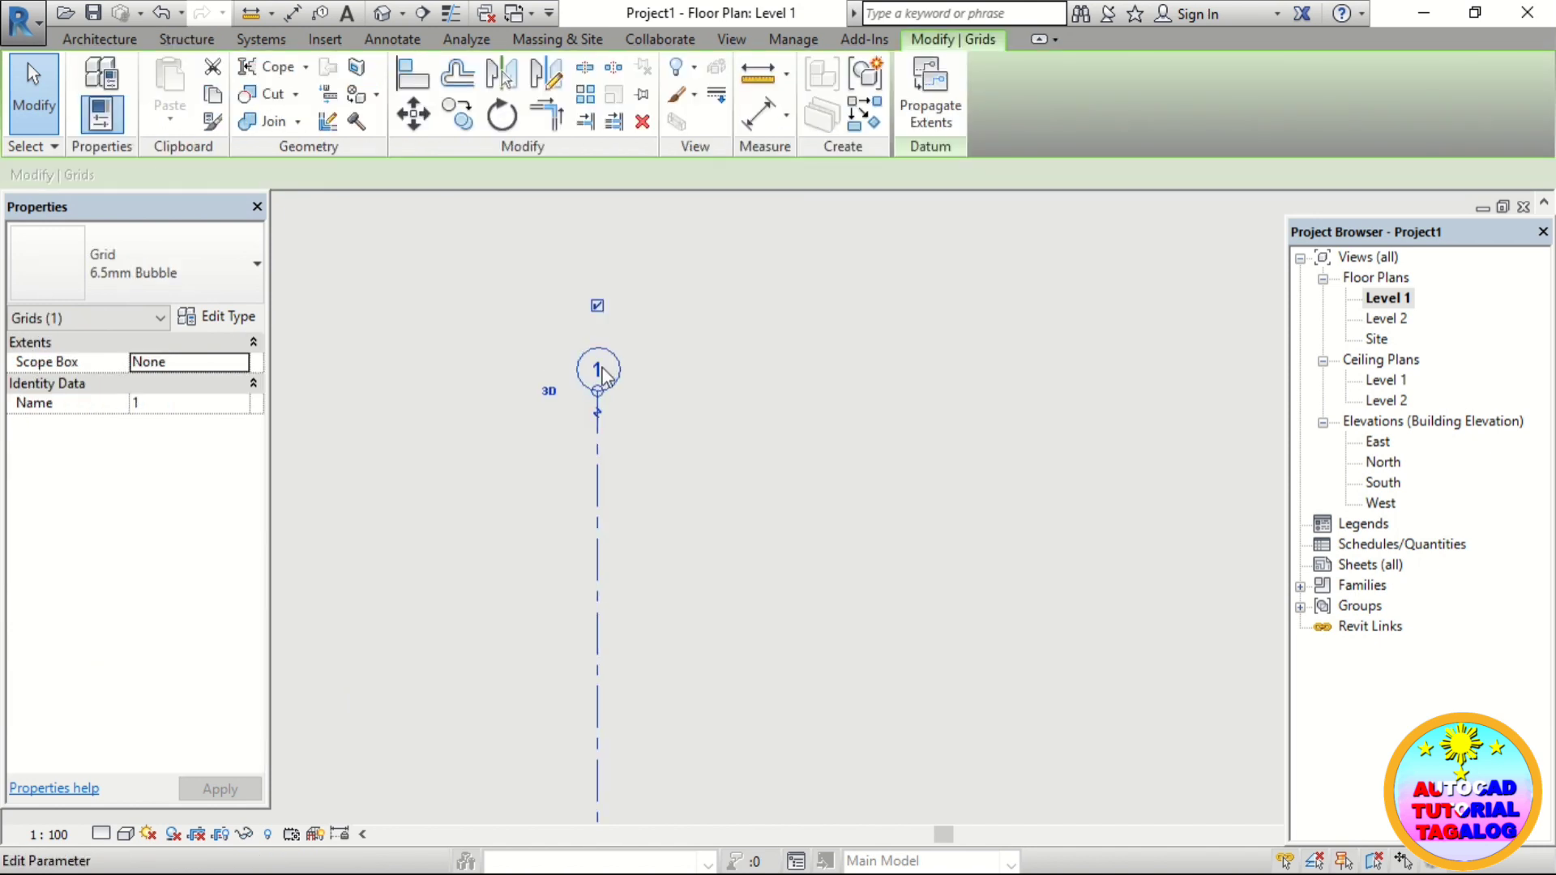
click(598, 413)
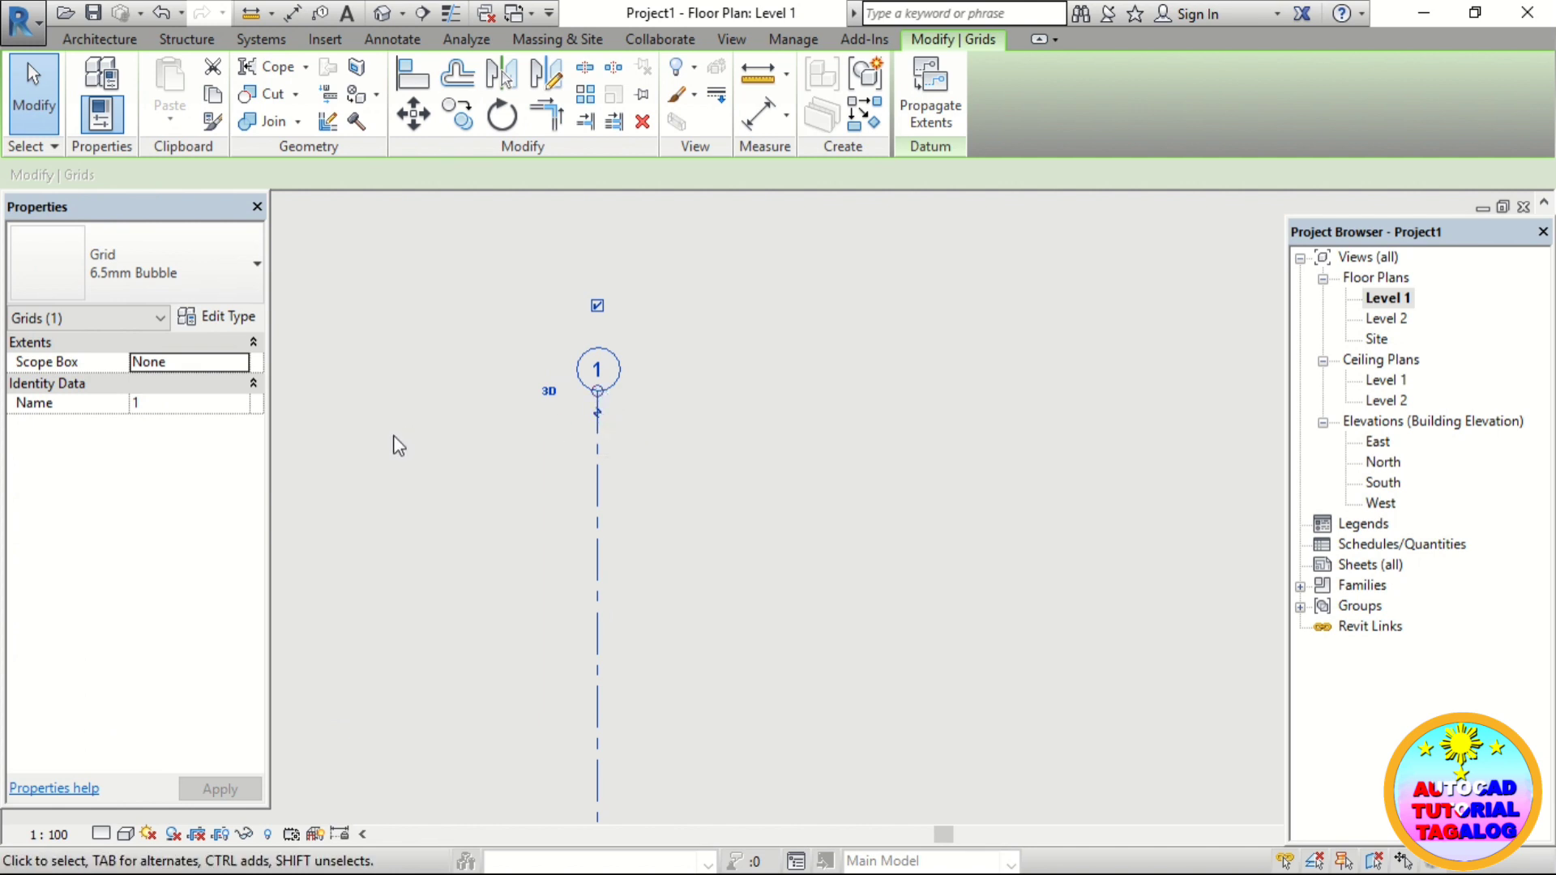
click(158, 410)
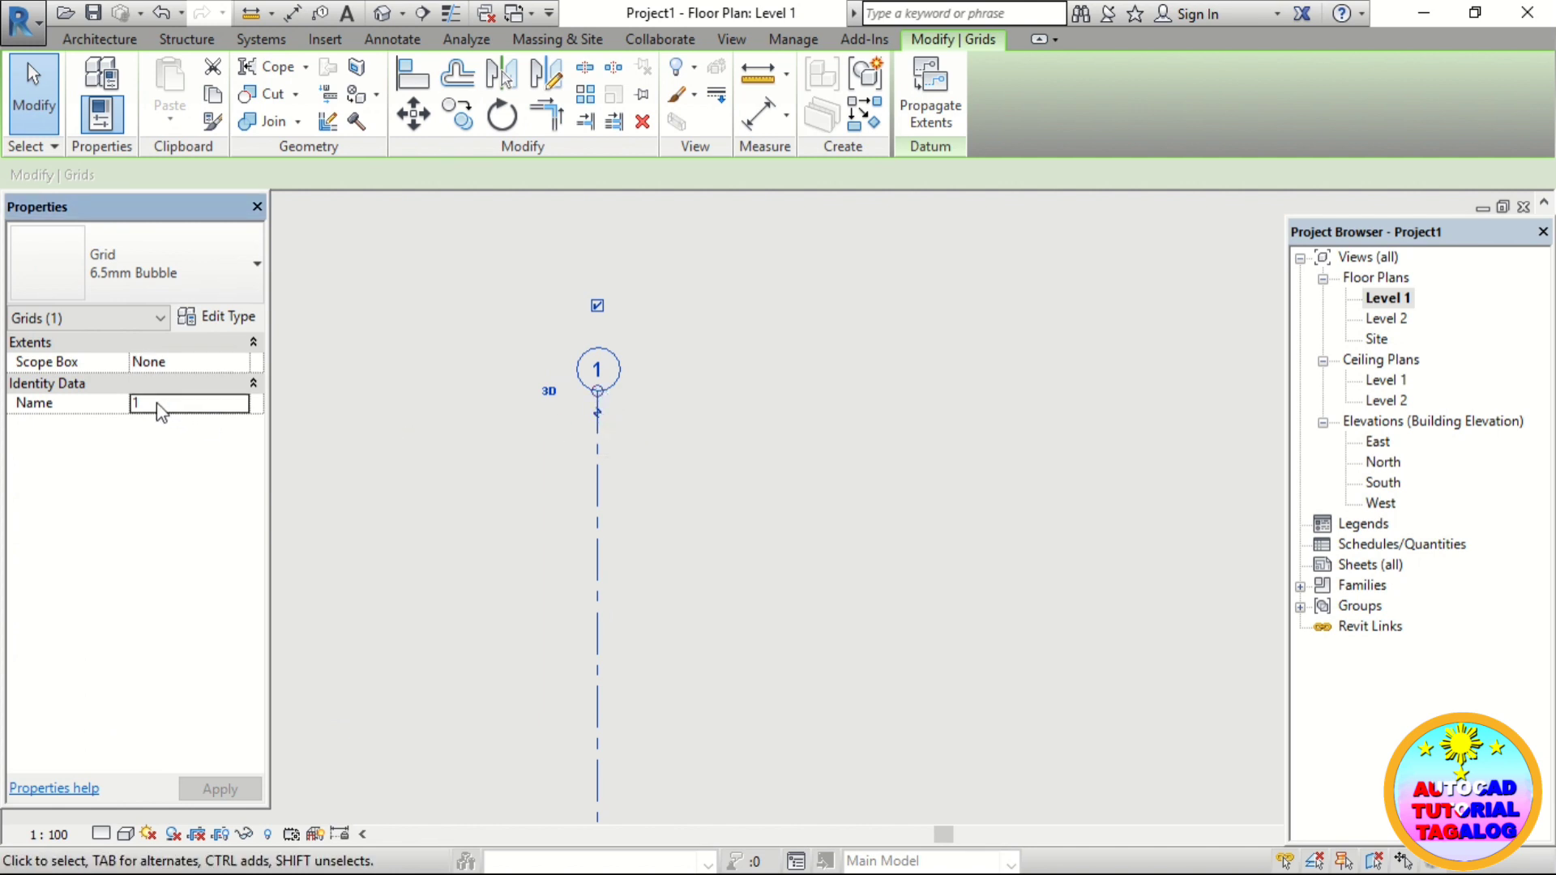
double_click(157, 410)
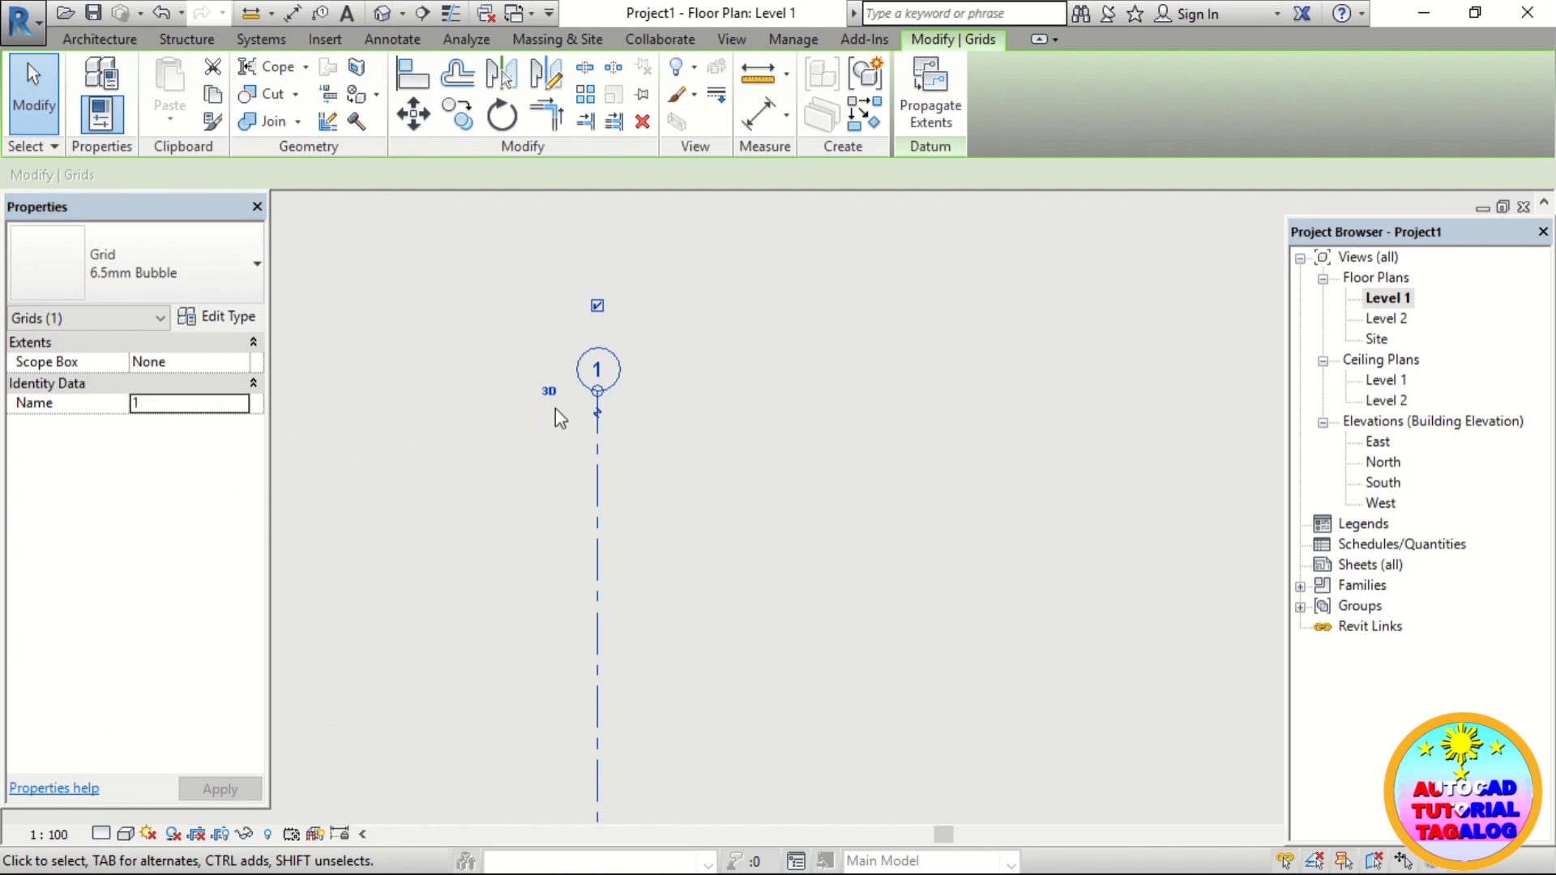
click(556, 407)
click(598, 369)
click(601, 368)
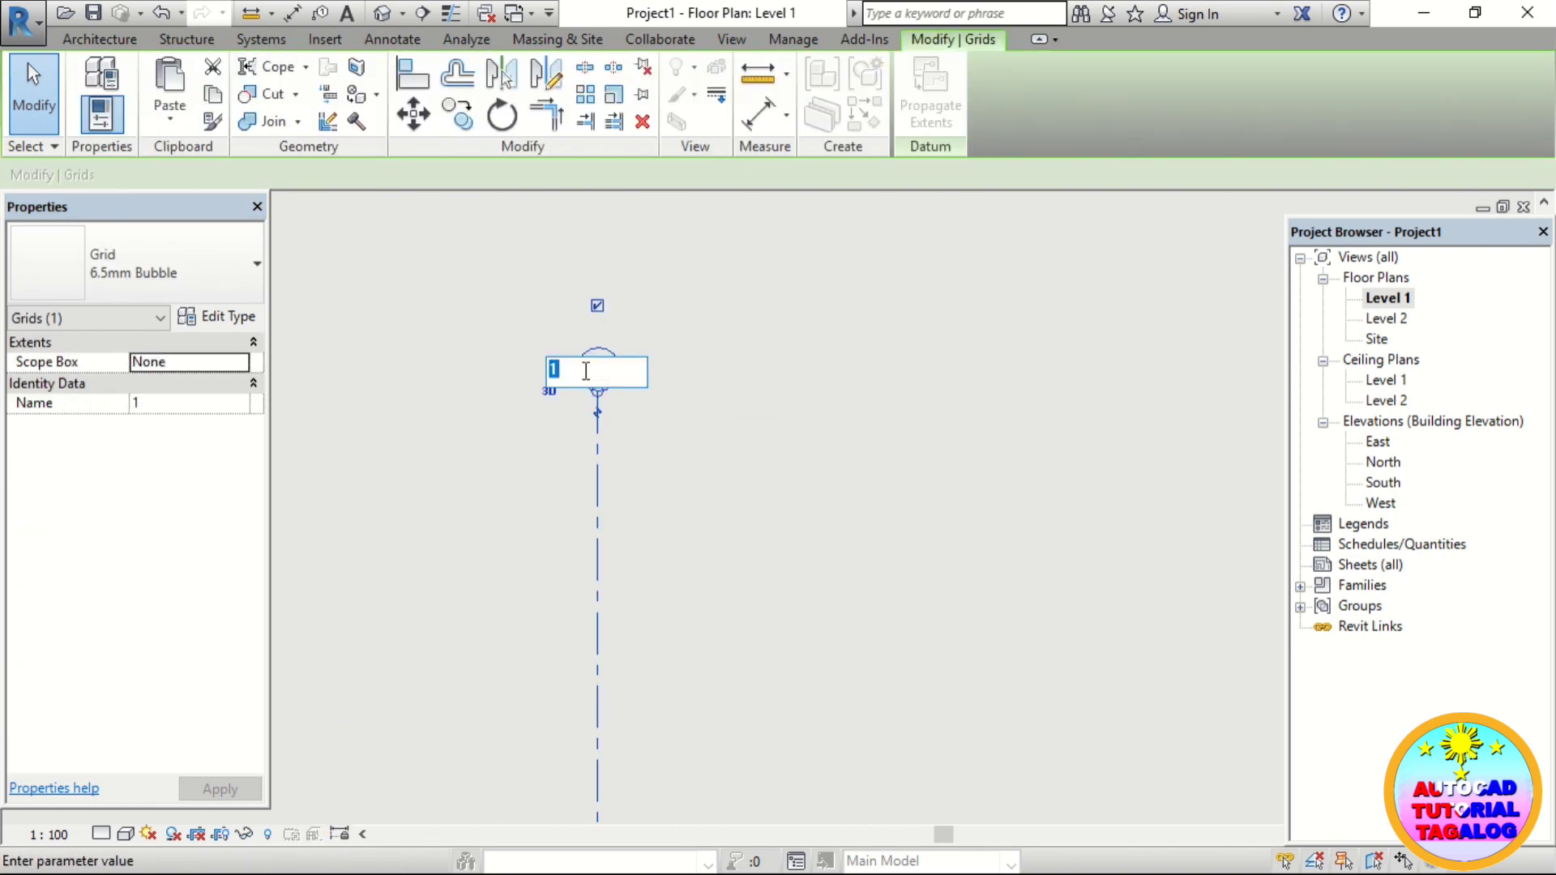
text(A)
key(Return)
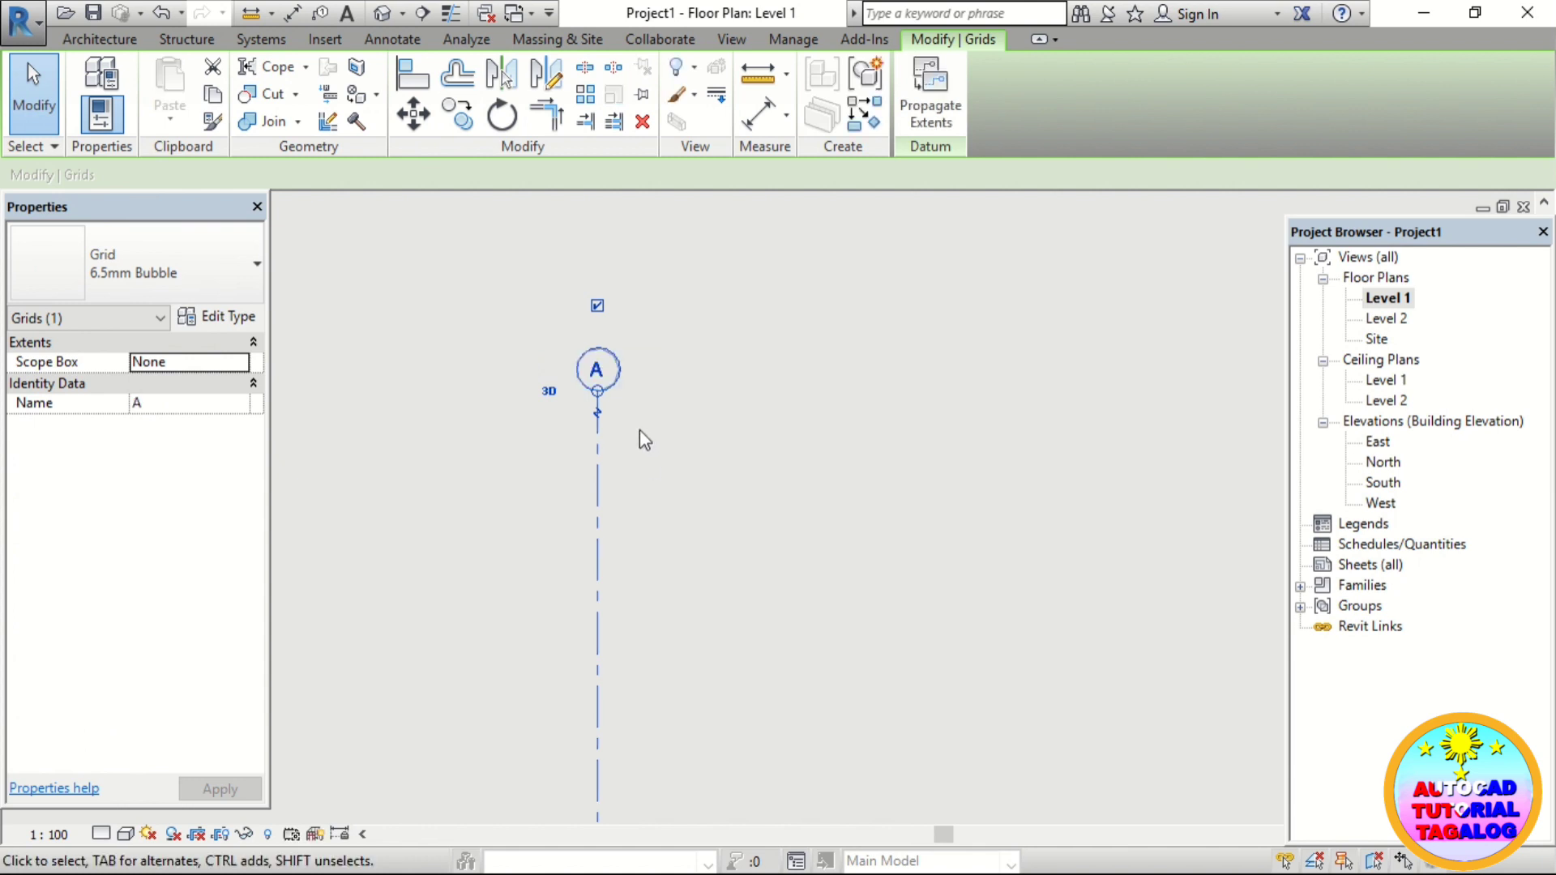
click(639, 430)
- Use Create Similar on grid A to draw a parallel grid line 5000 mm to its right, aligned with its ends
scroll(605, 435, down, 2)
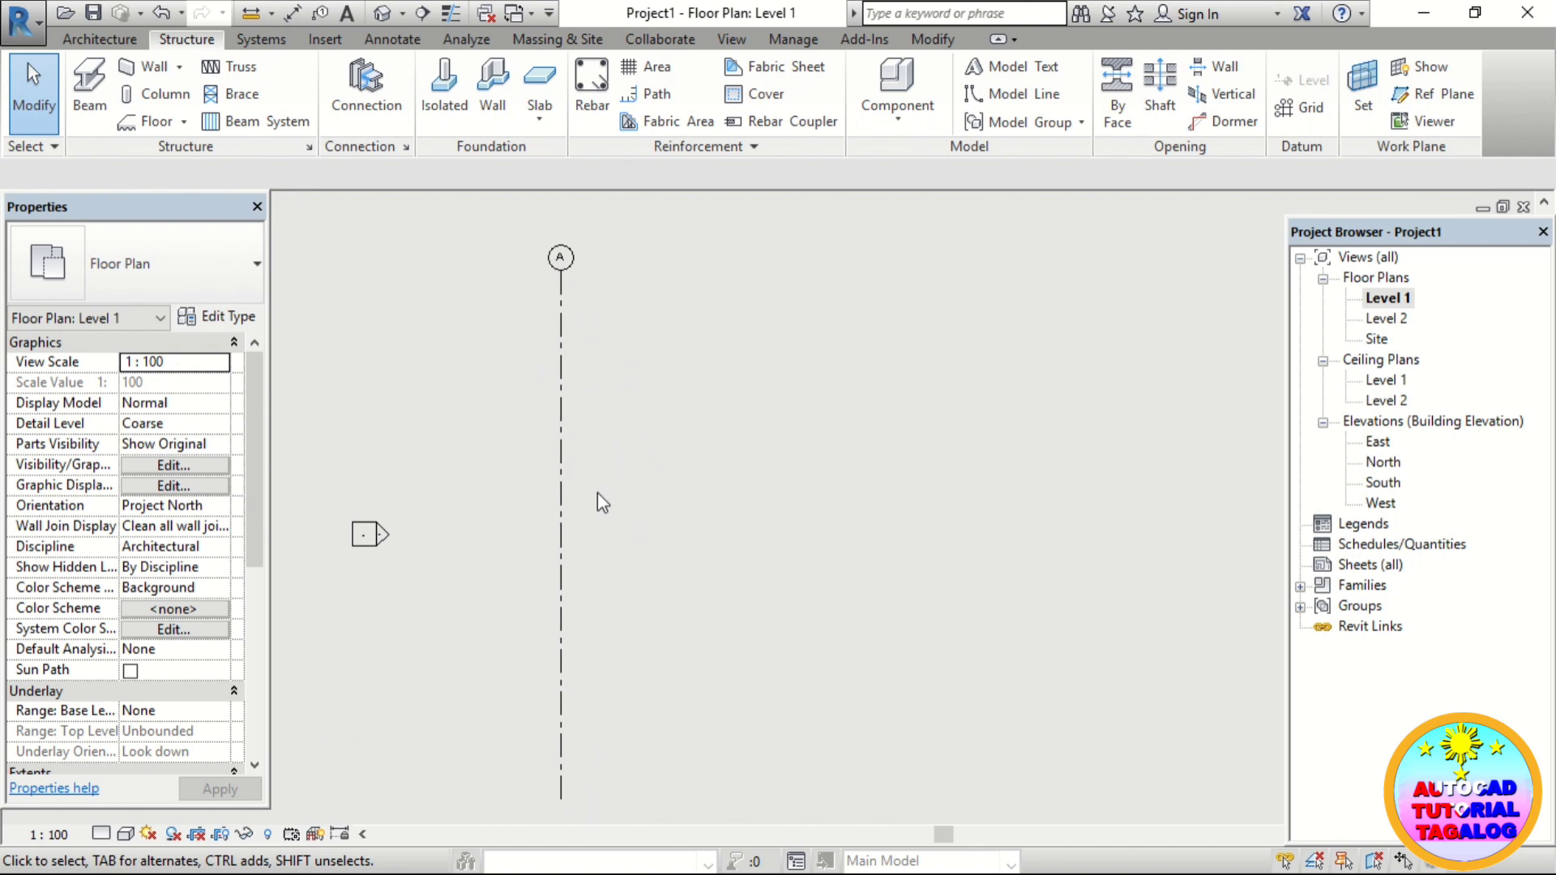
click(560, 460)
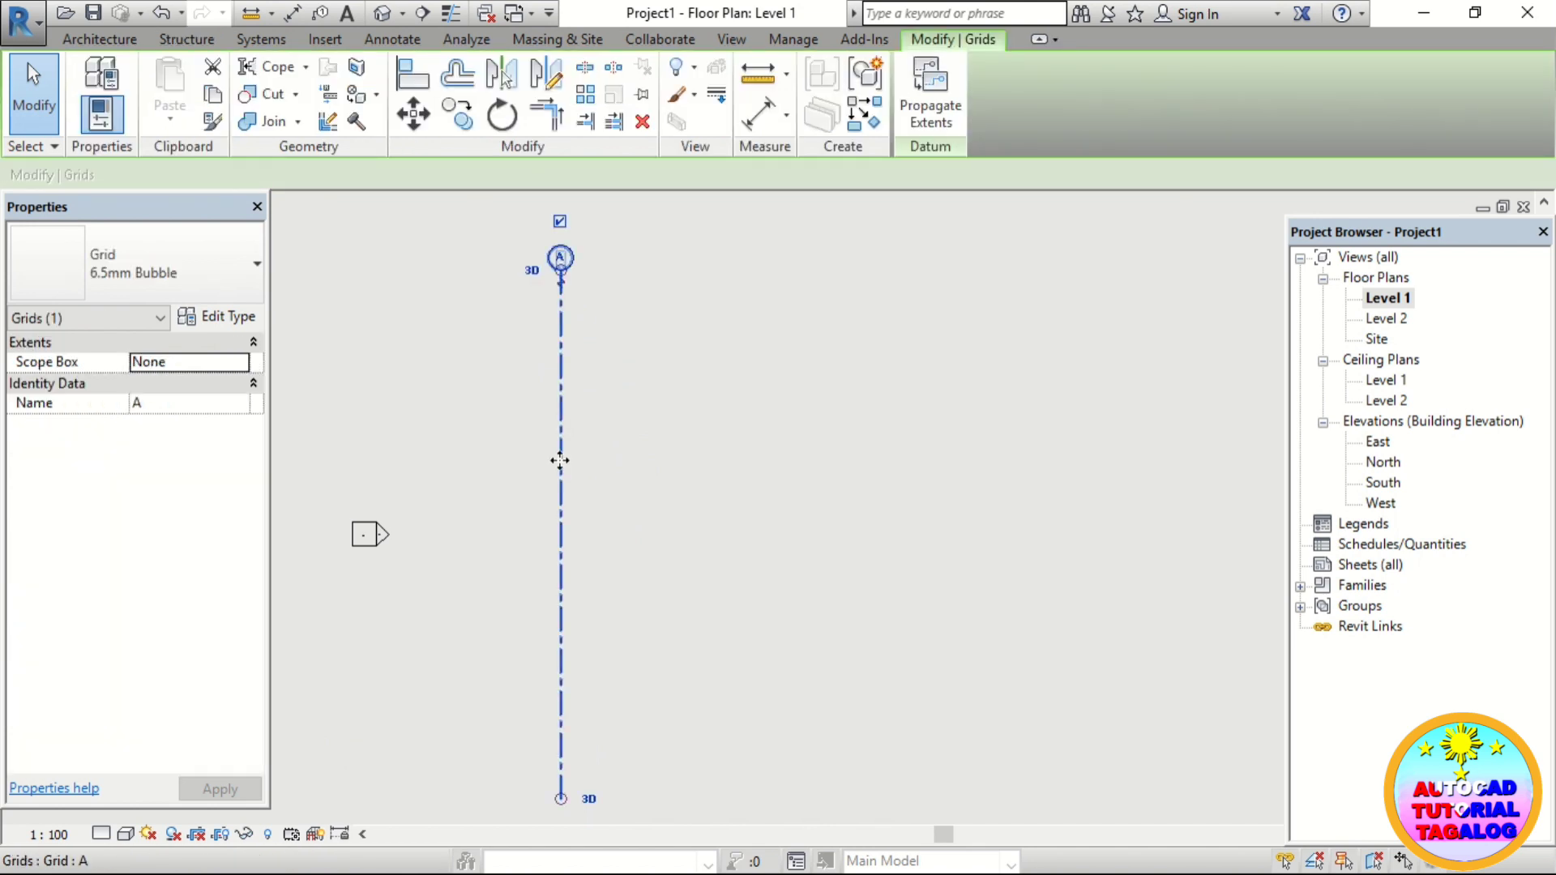
right_click(561, 460)
click(615, 535)
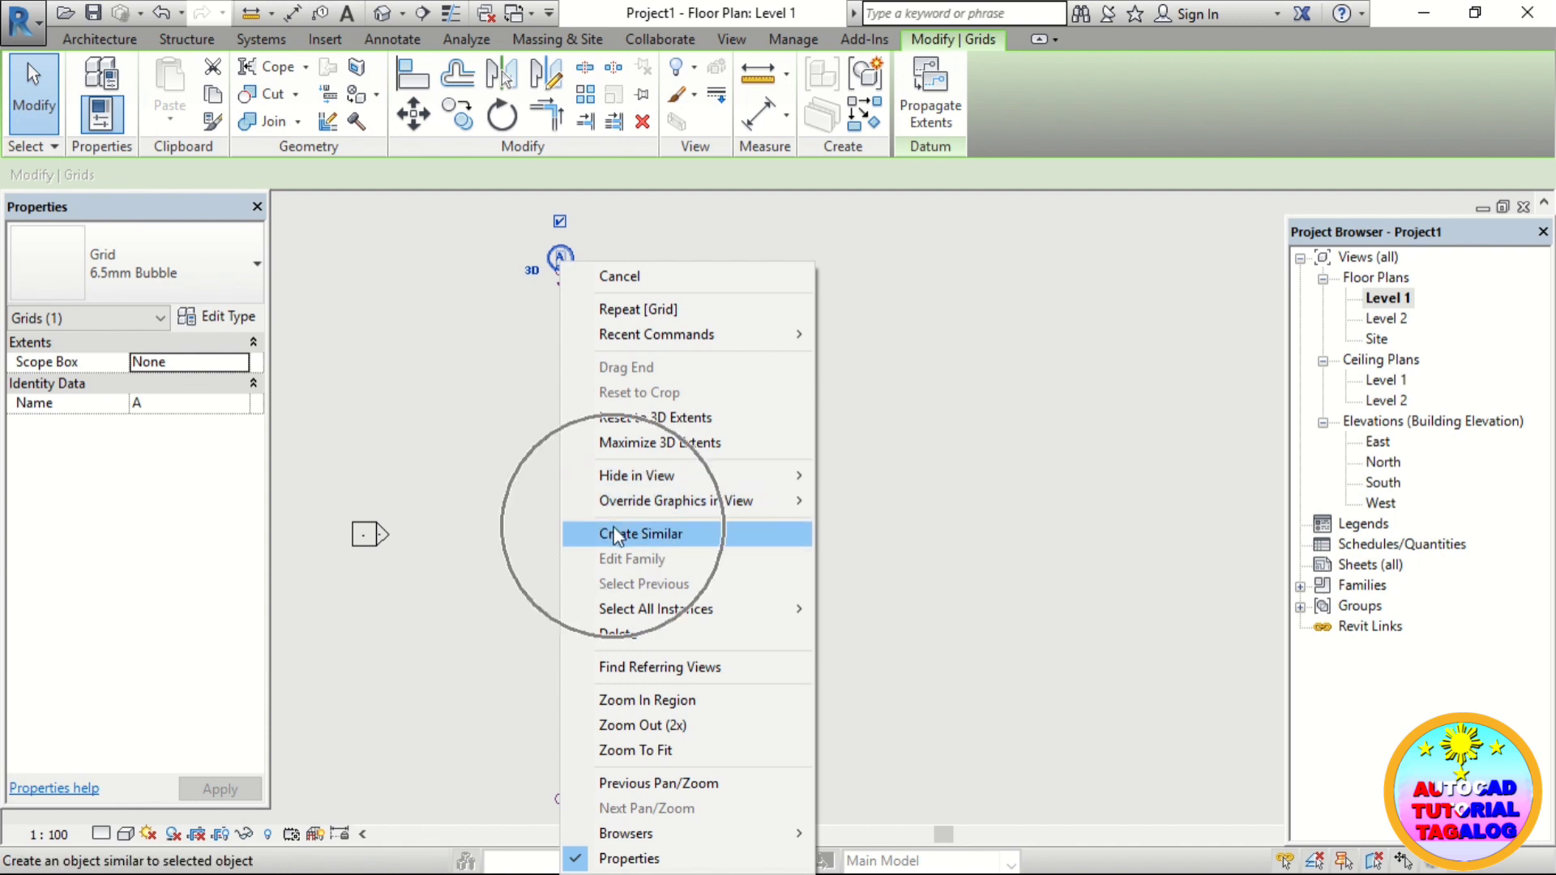
scroll(623, 560, down, 1)
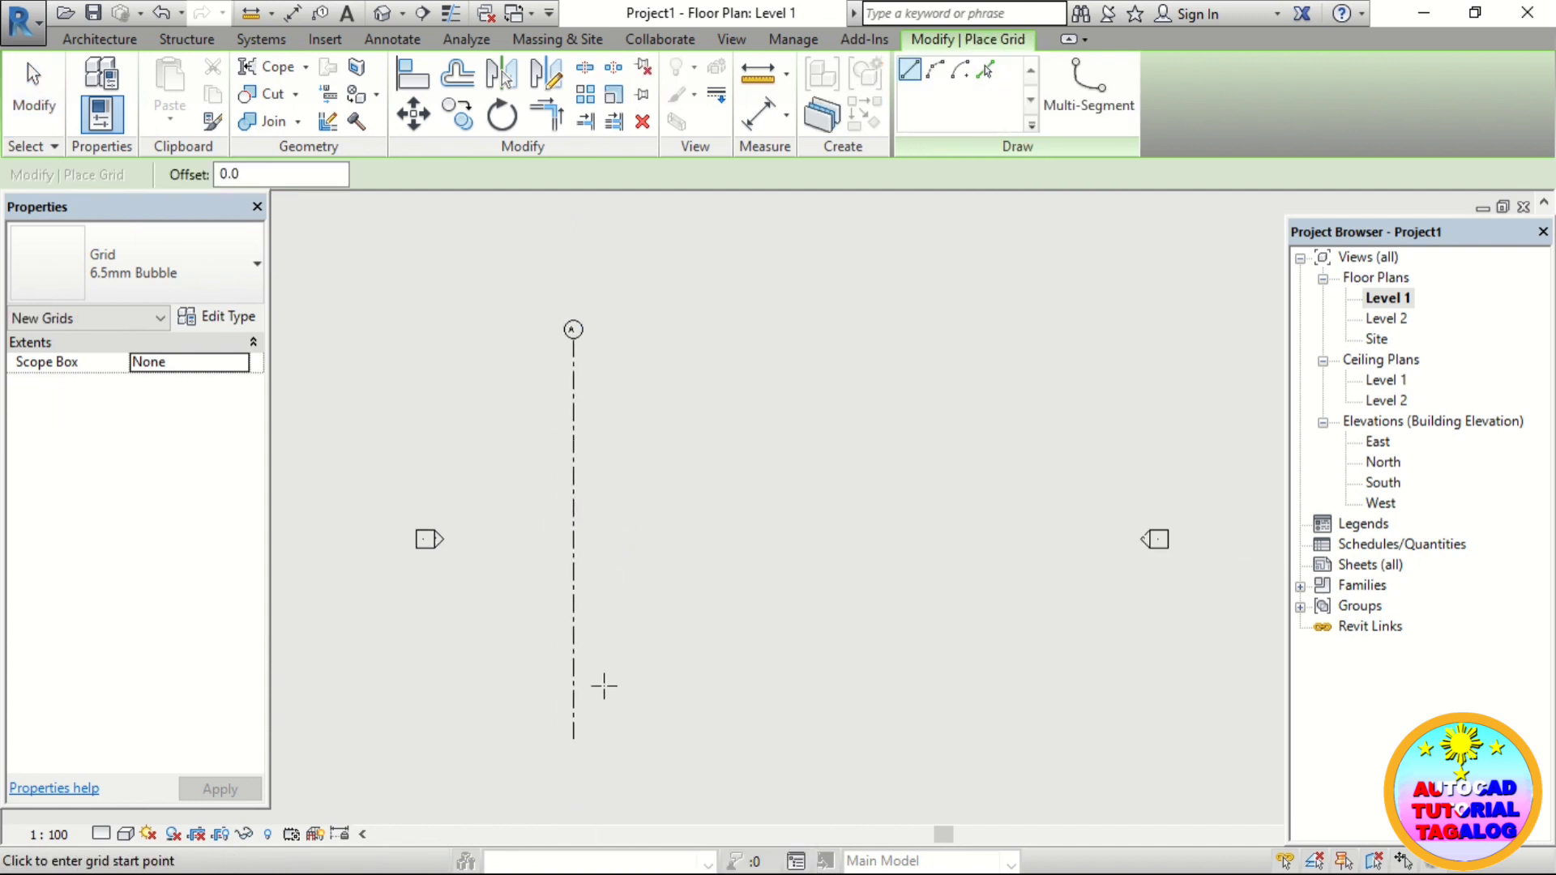
click(573, 738)
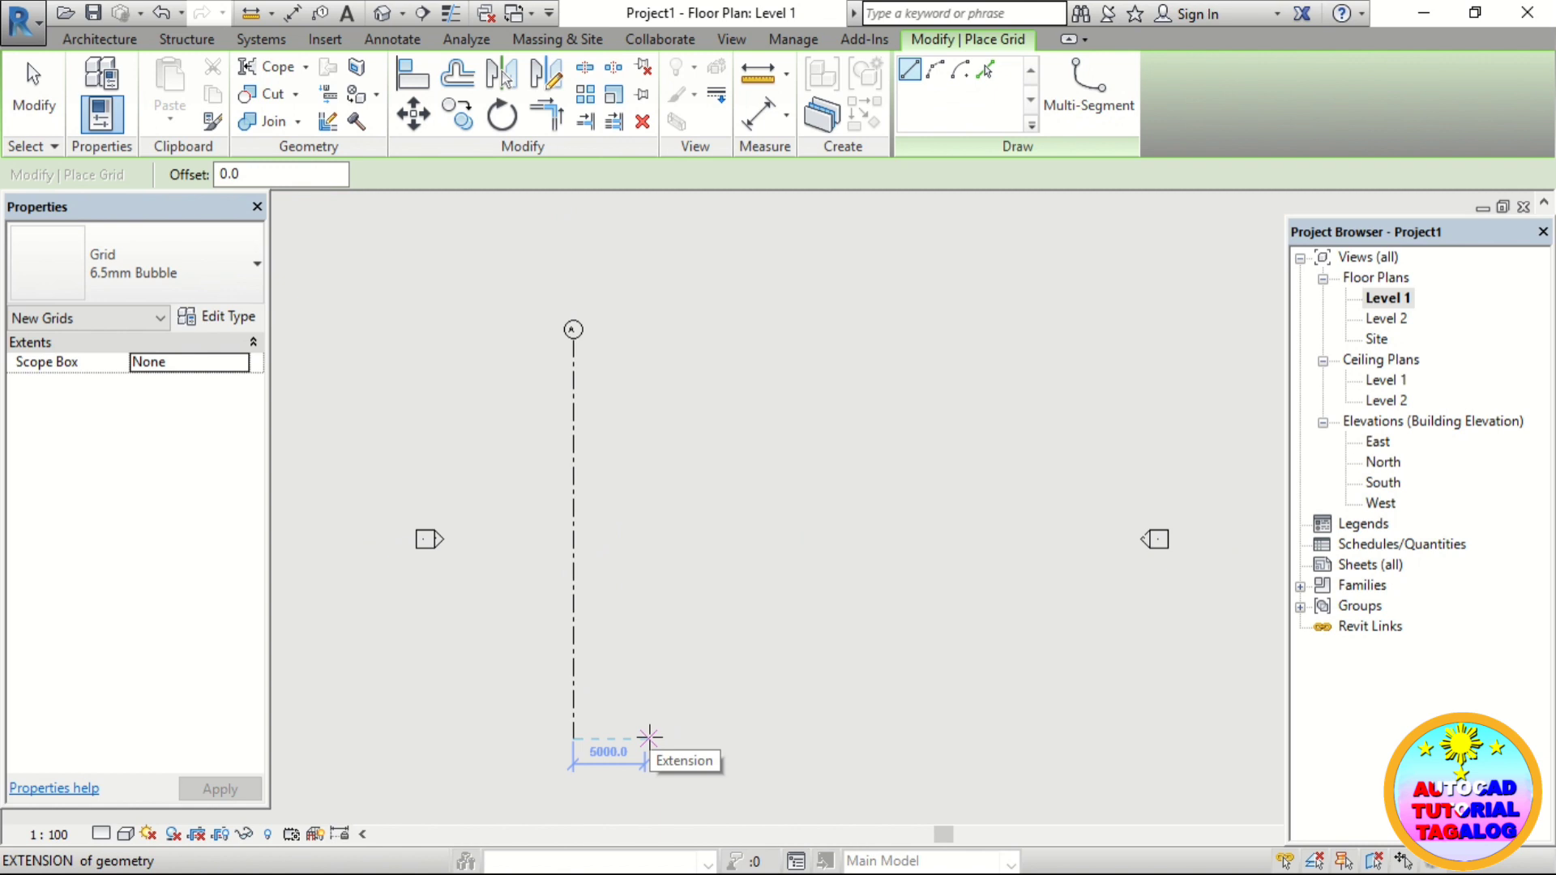
click(648, 738)
click(648, 738)
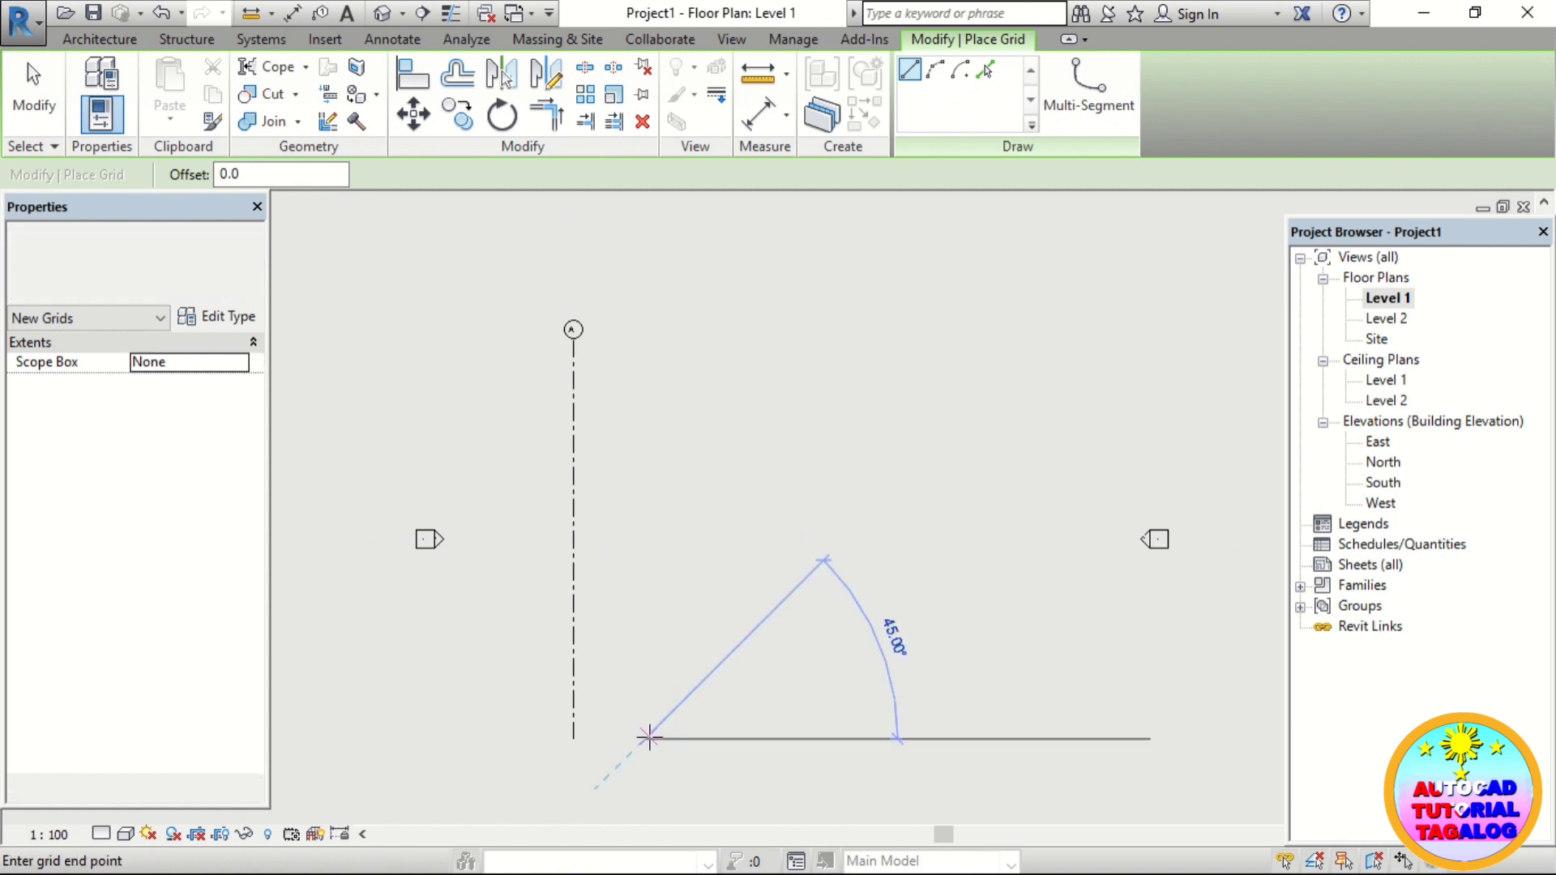
click(644, 333)
key(Escape)
key(Escape)
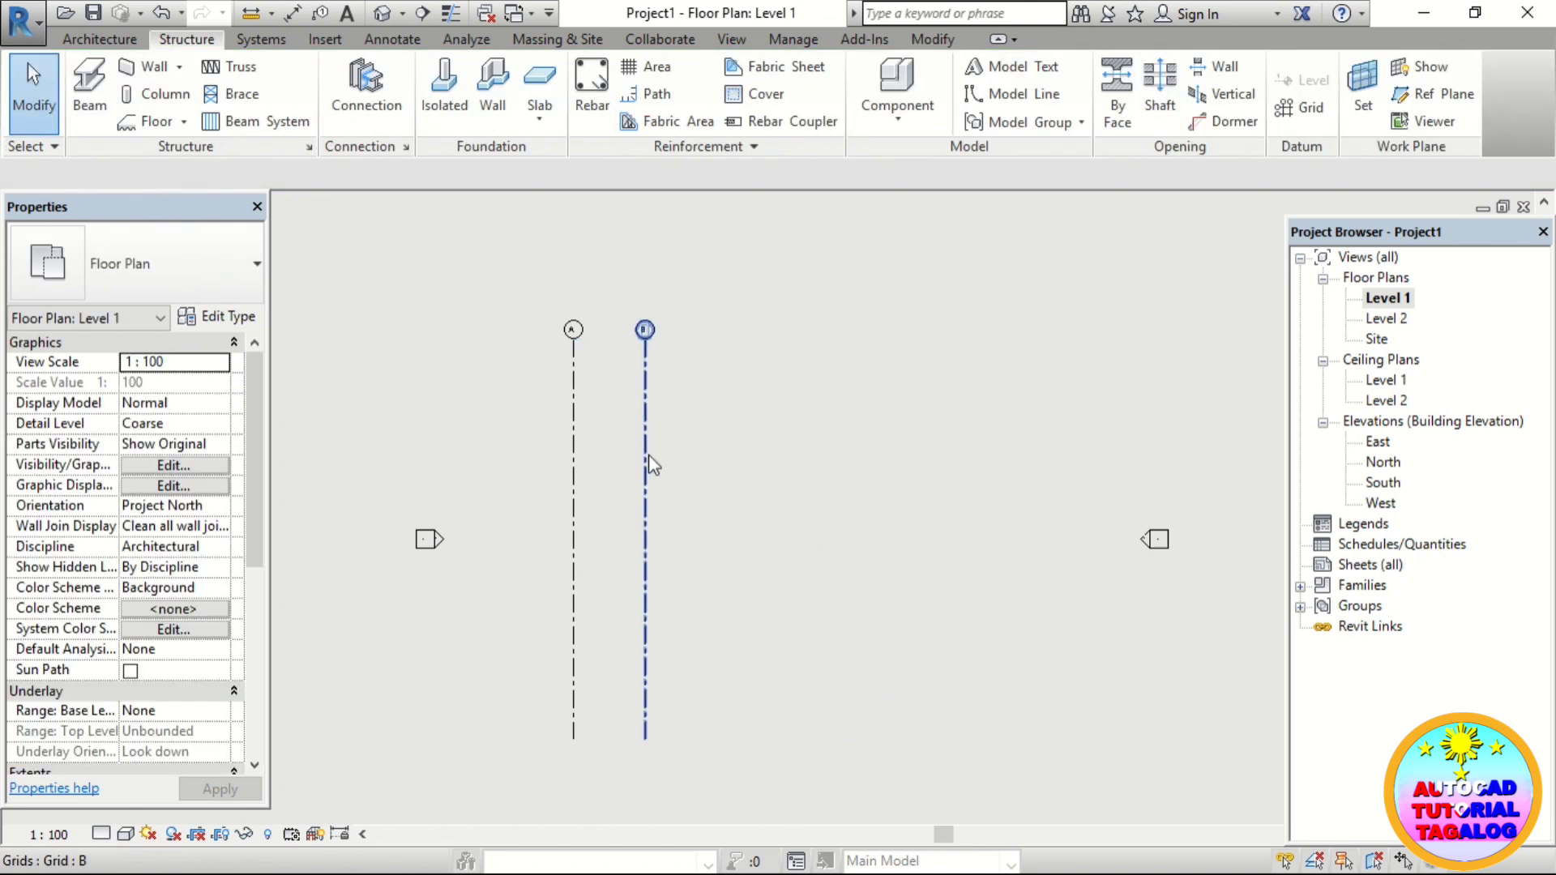
- Use Create Similar on grid B to draw a third vertical grid line well to its right, aligned with its ends
click(657, 518)
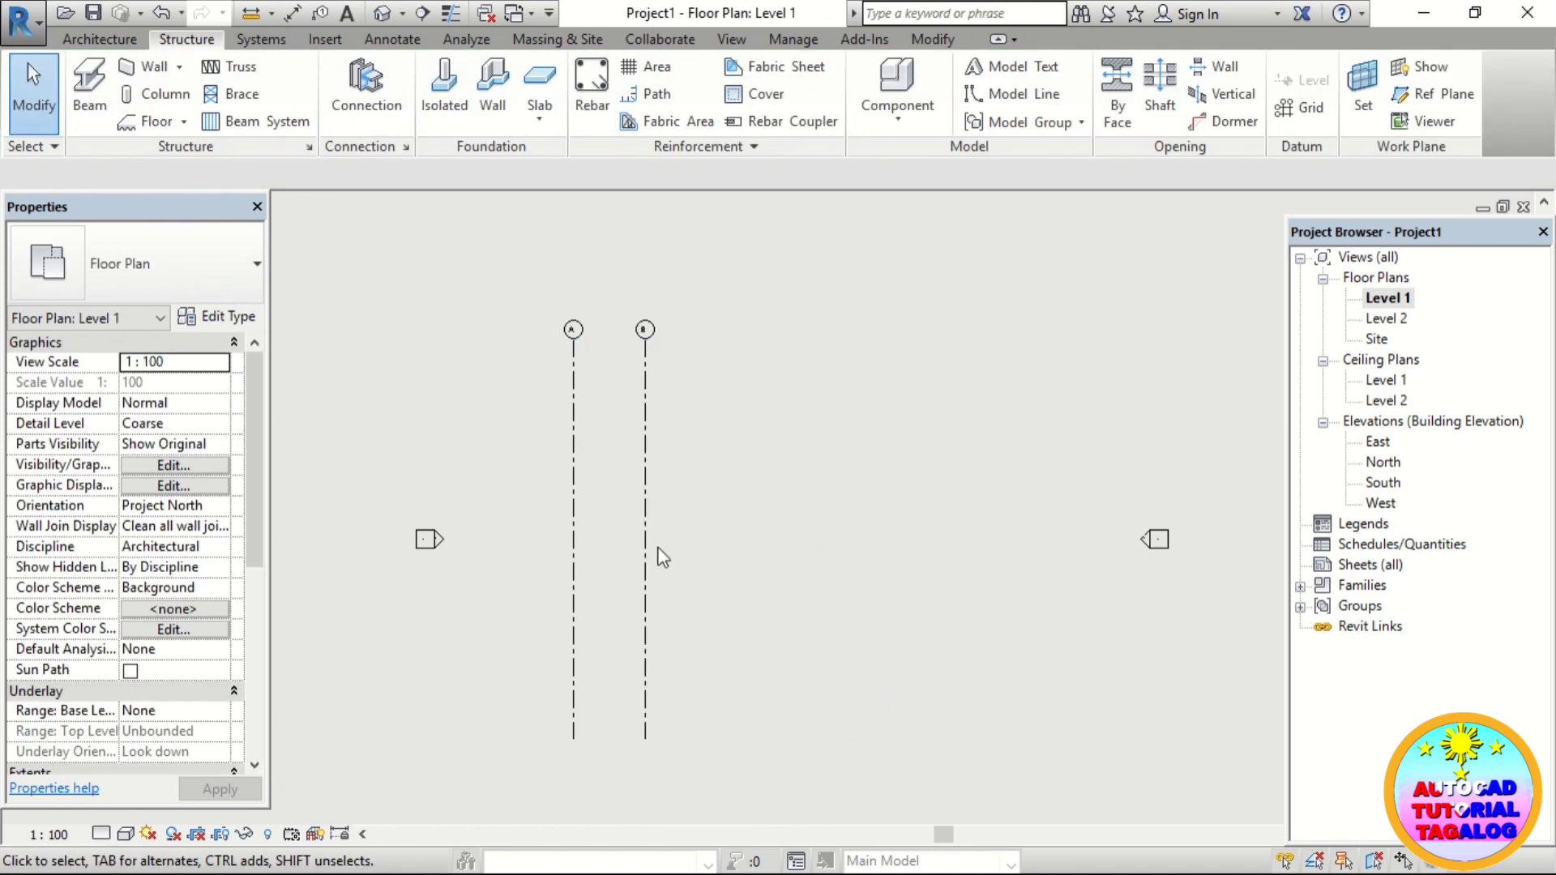
right_click(645, 547)
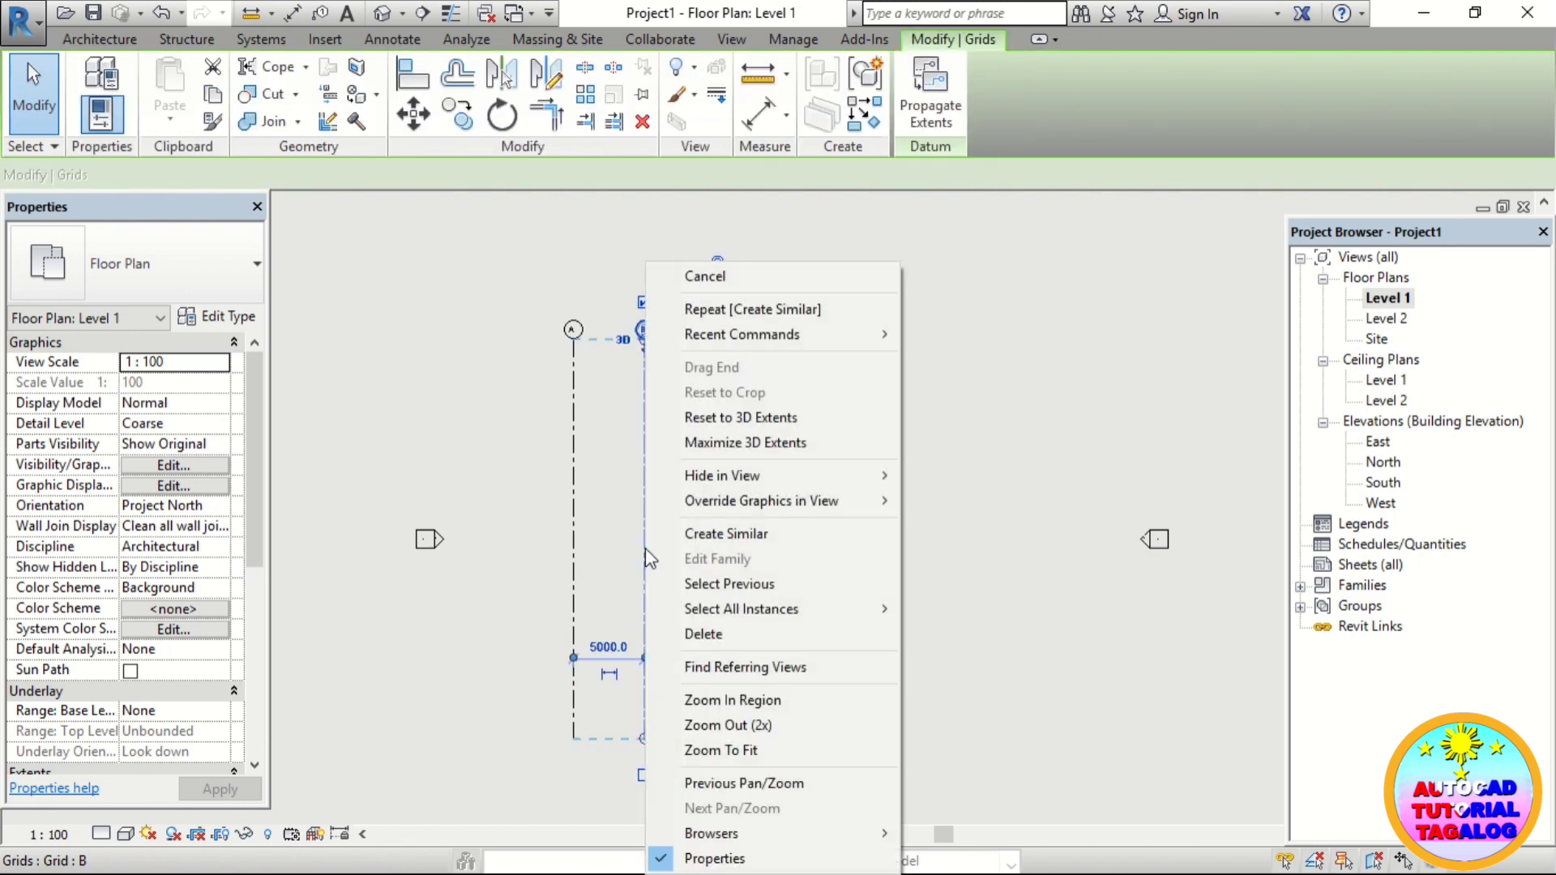
click(710, 537)
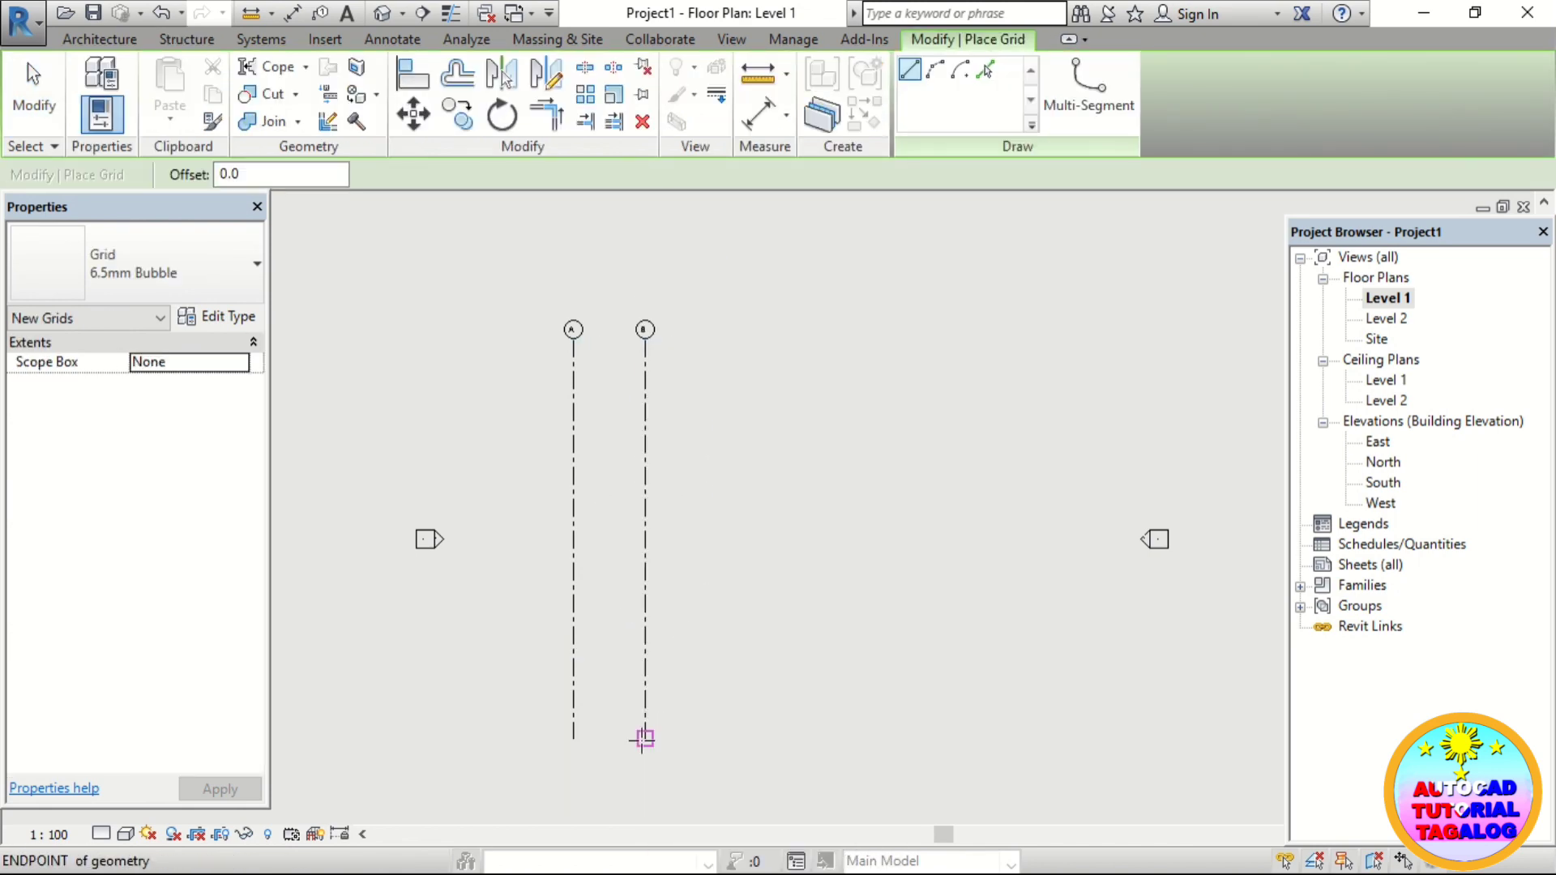
click(860, 738)
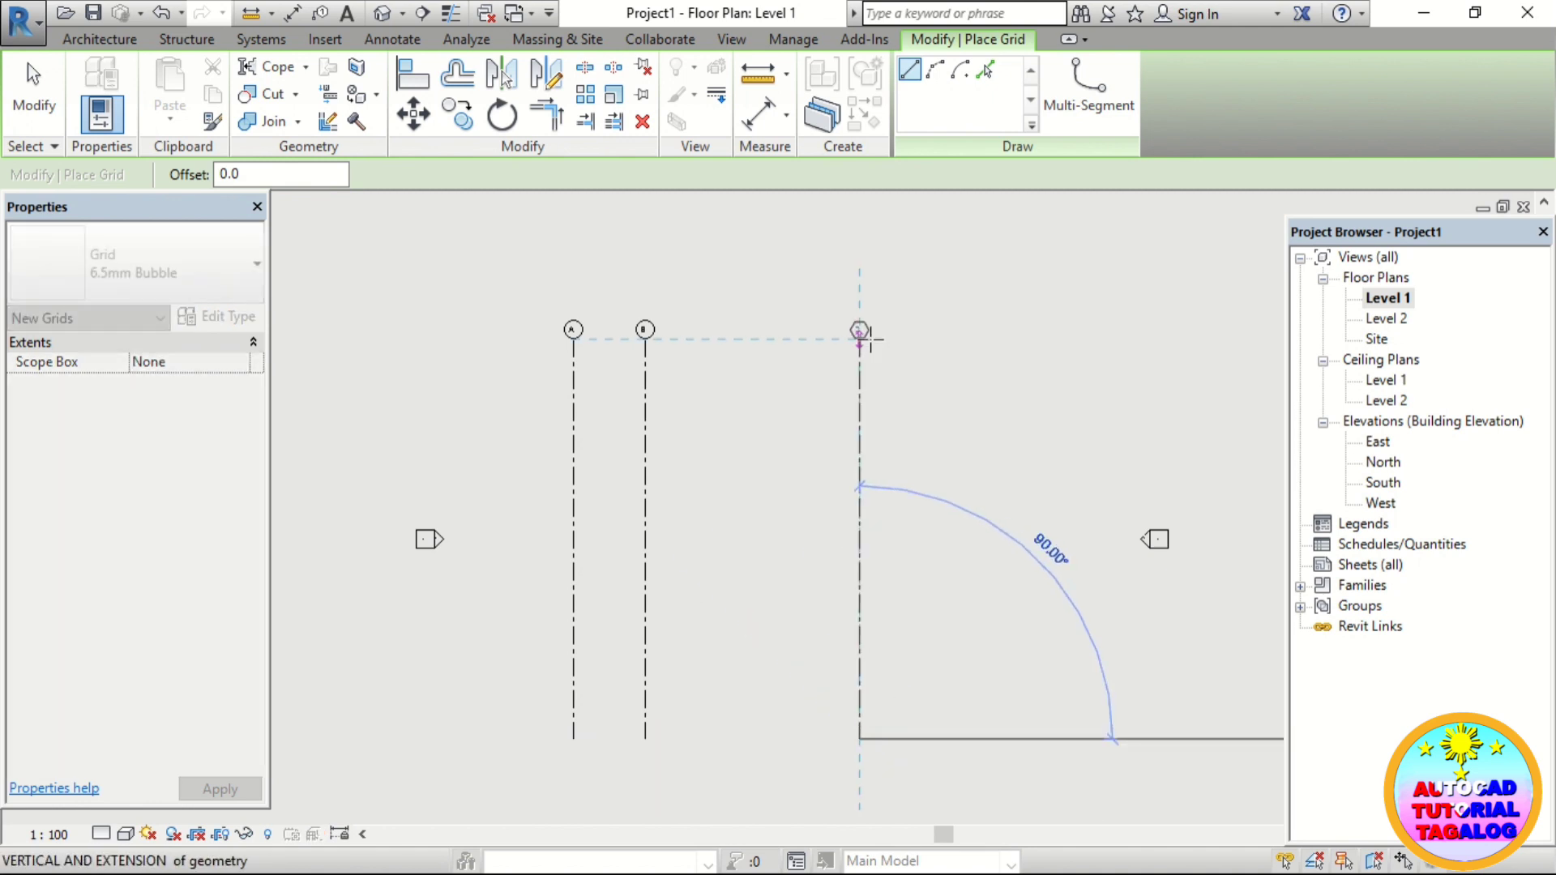
click(860, 331)
key(Escape)
key(Escape)
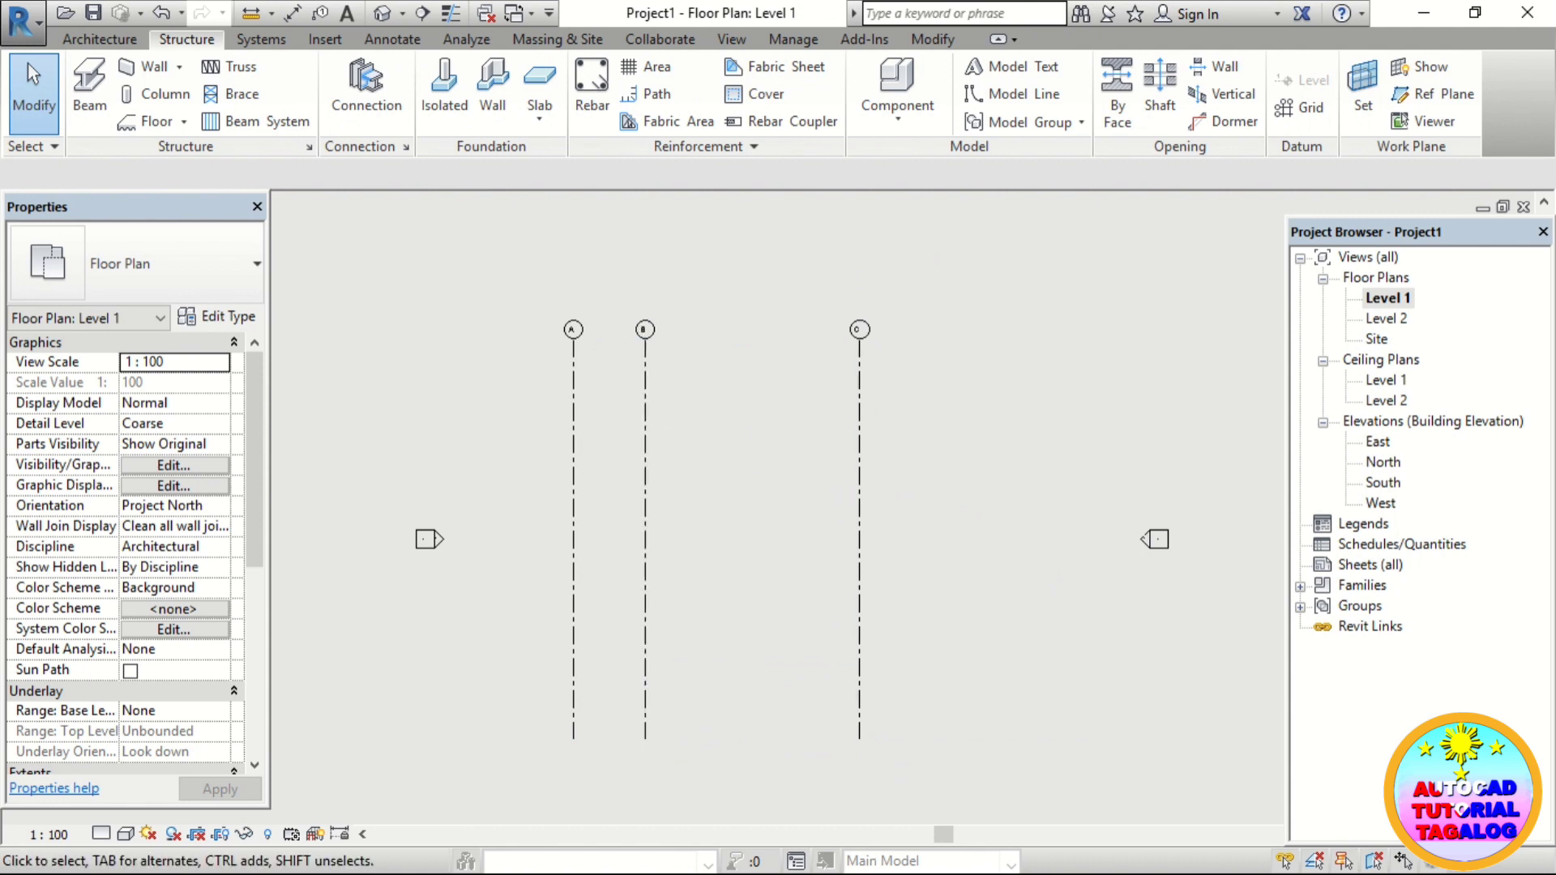
- Switch to AutoCAD's A2.dwg to check the floor plan's grid spacing
key(super)
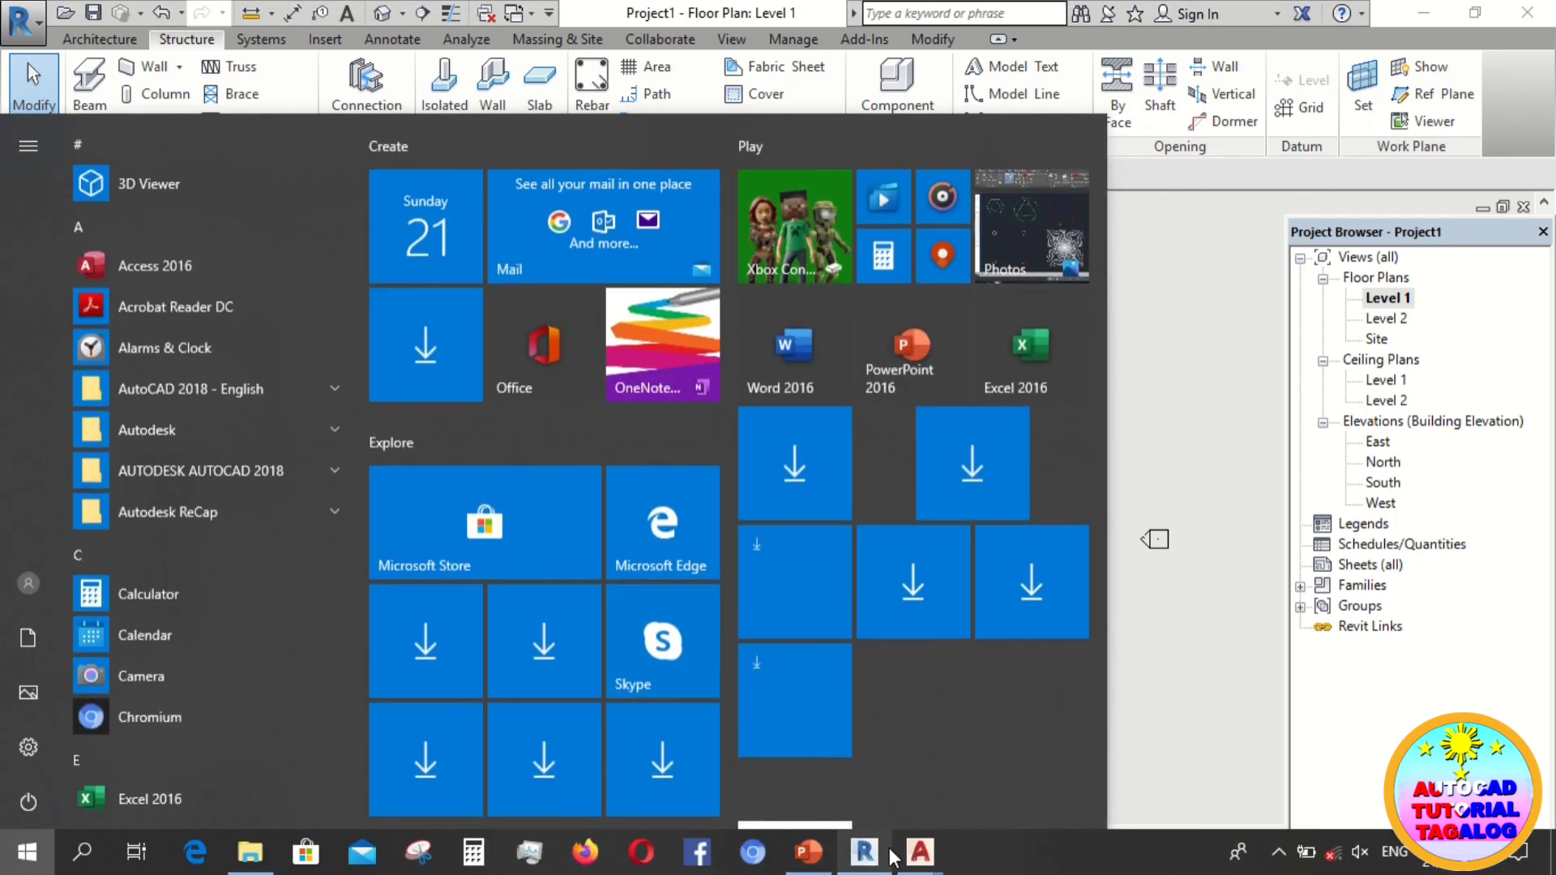
mouse_move(892, 852)
click(410, 750)
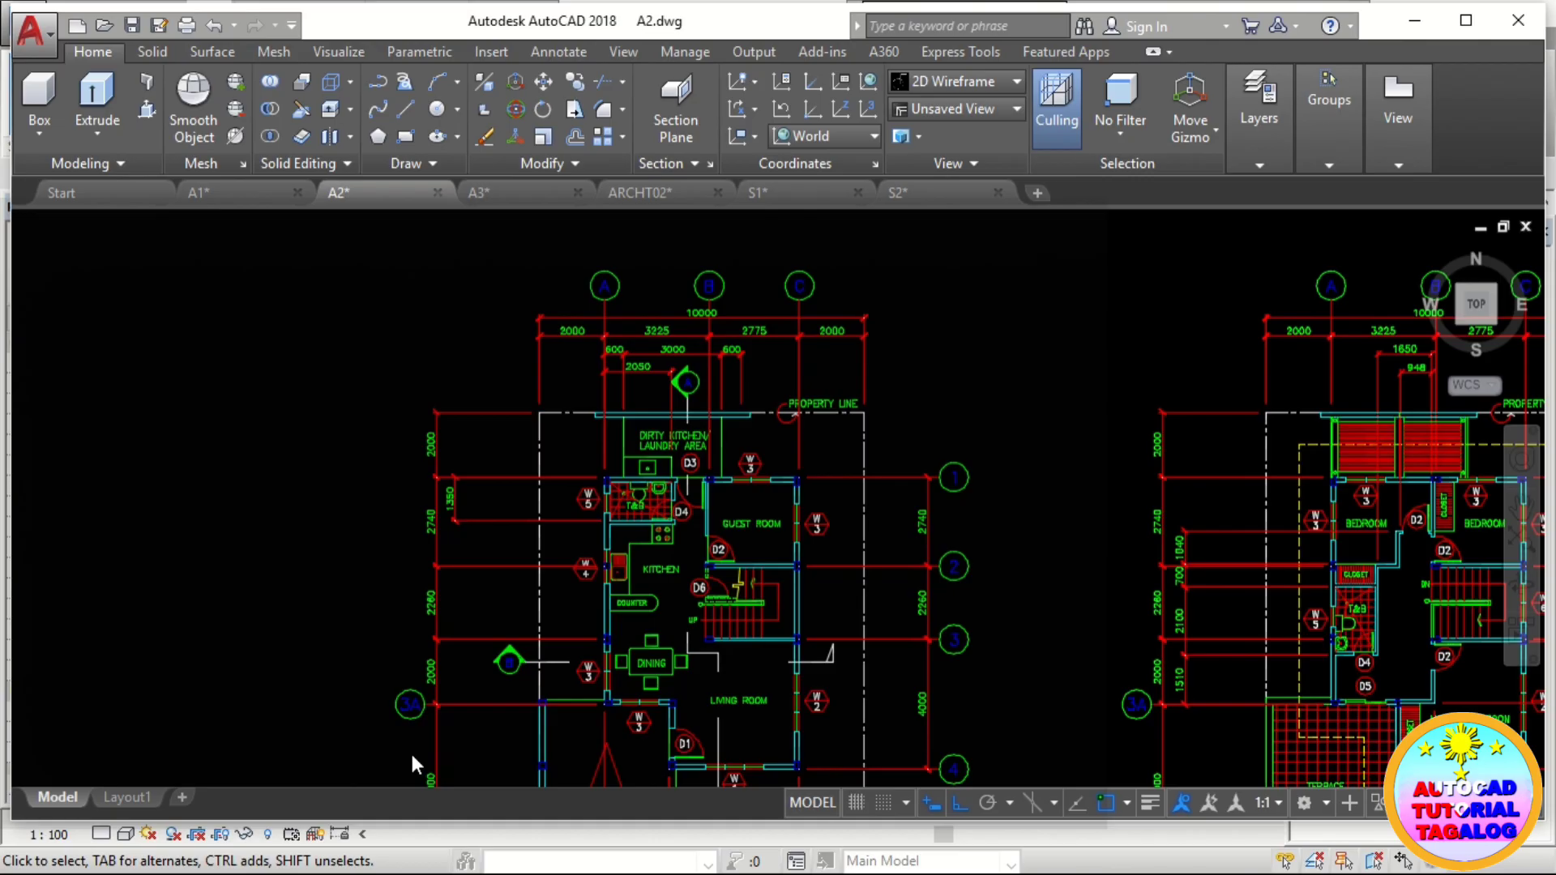
- Examine the dimensions between grid bubbles A, B and C on the floor plan, and return to Revit
scroll(606, 328, up, 6)
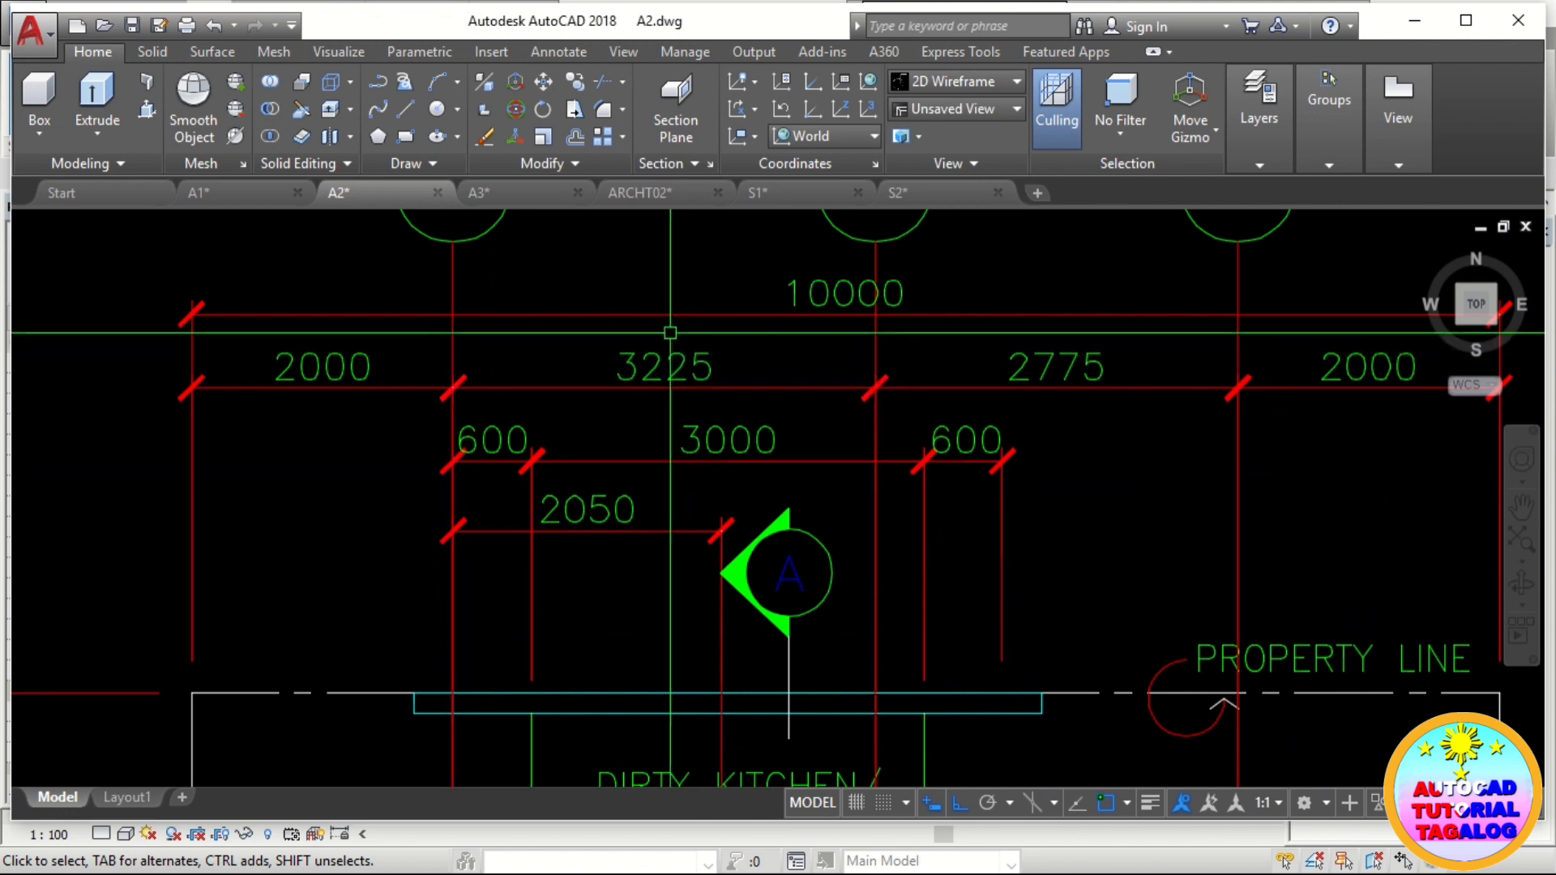
middle_drag(634, 320, 575, 450)
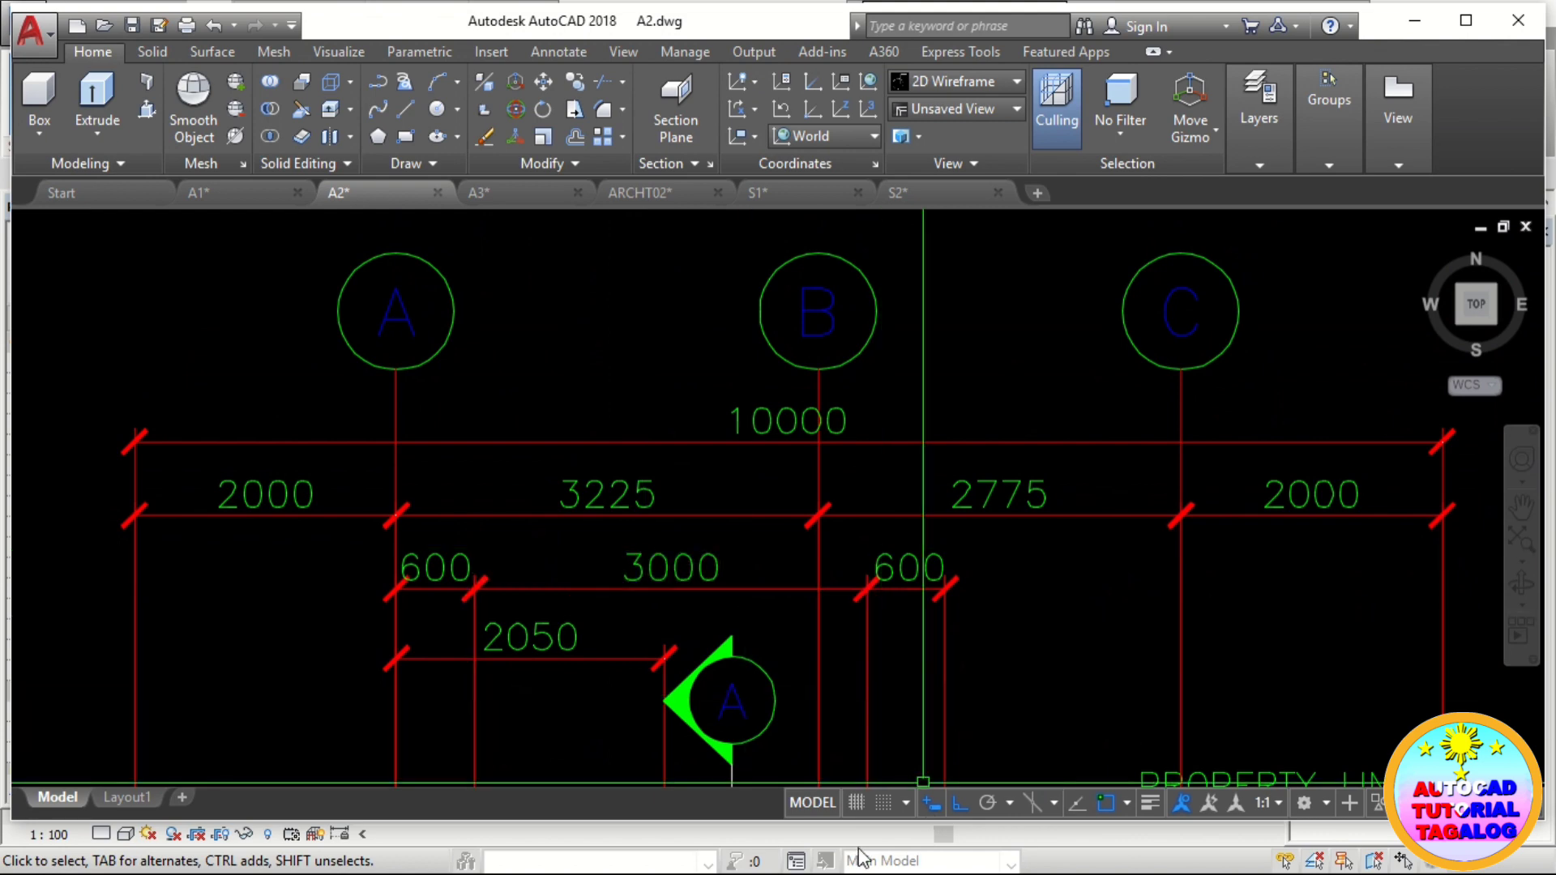
key(super)
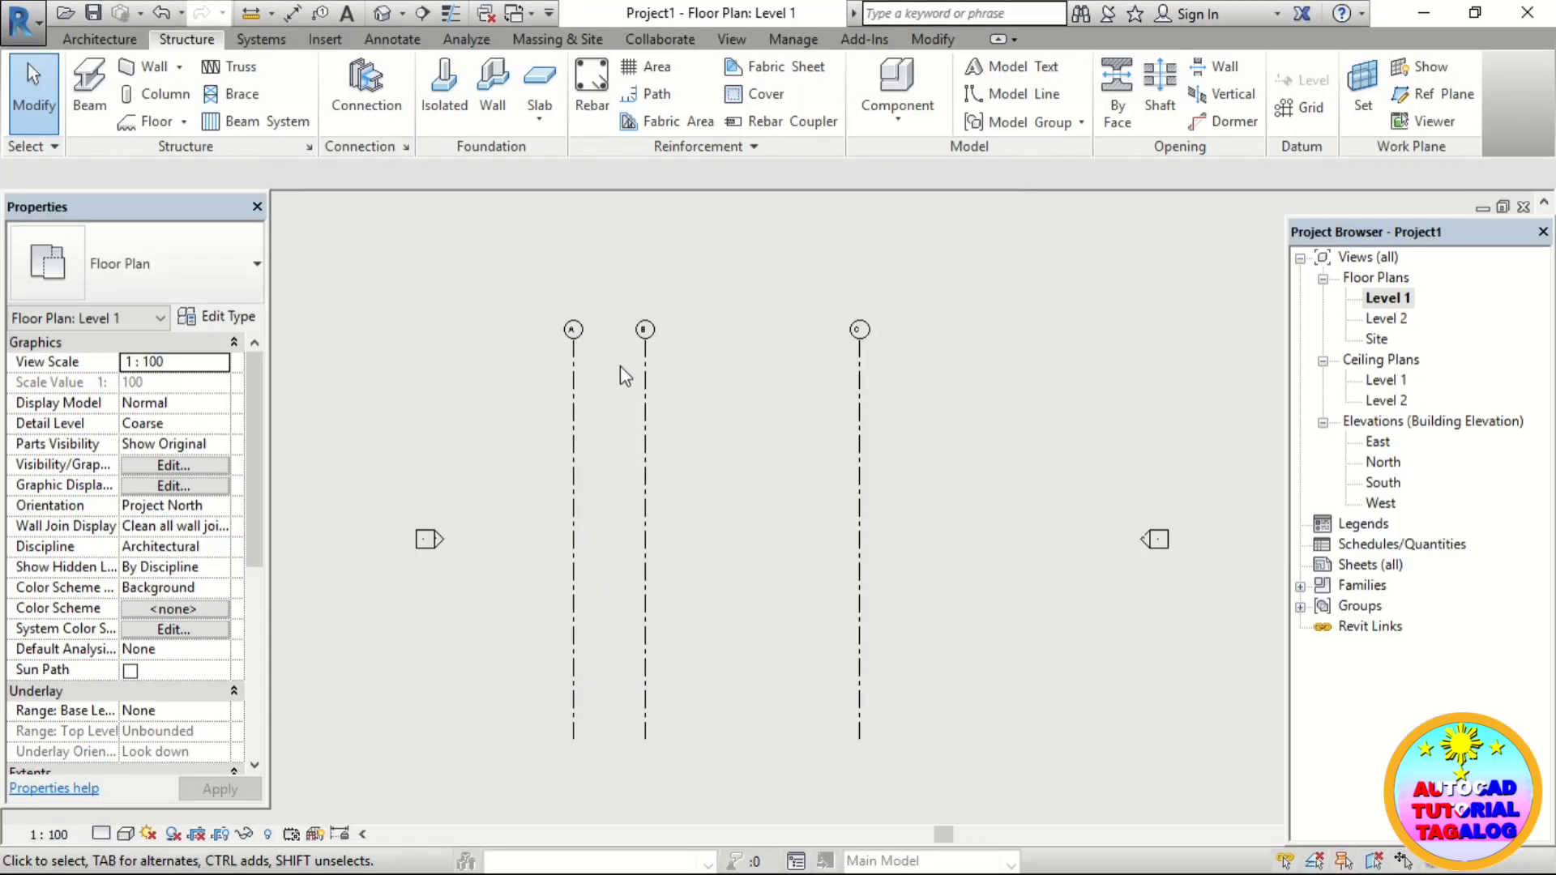
- Set the distance between grid lines A and B to 3225 mm by moving grid B
scroll(620, 366, up, 1)
click(649, 372)
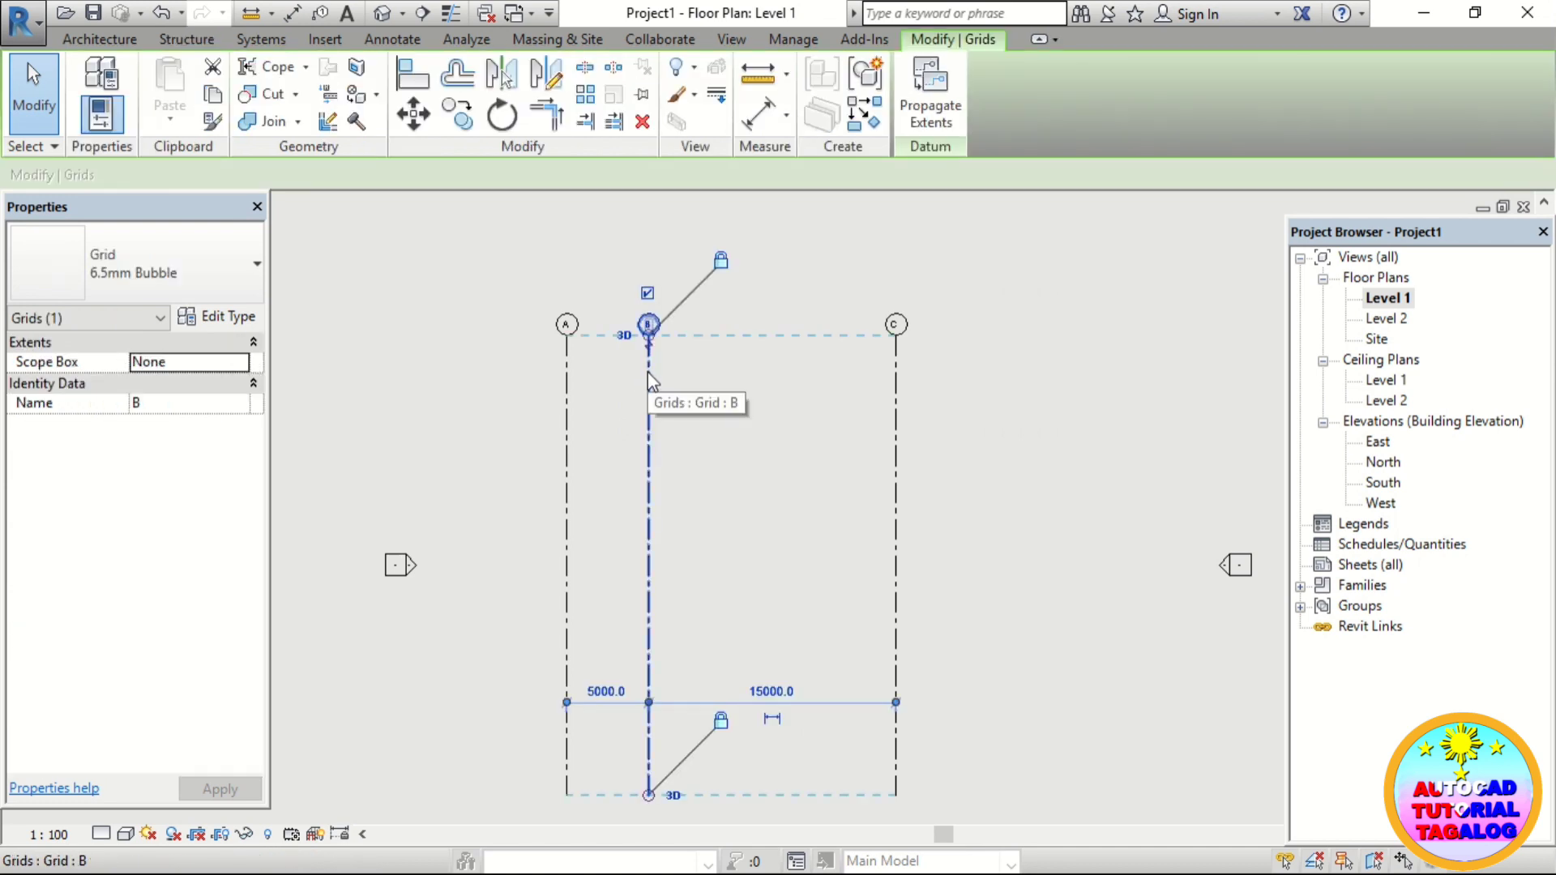
click(603, 693)
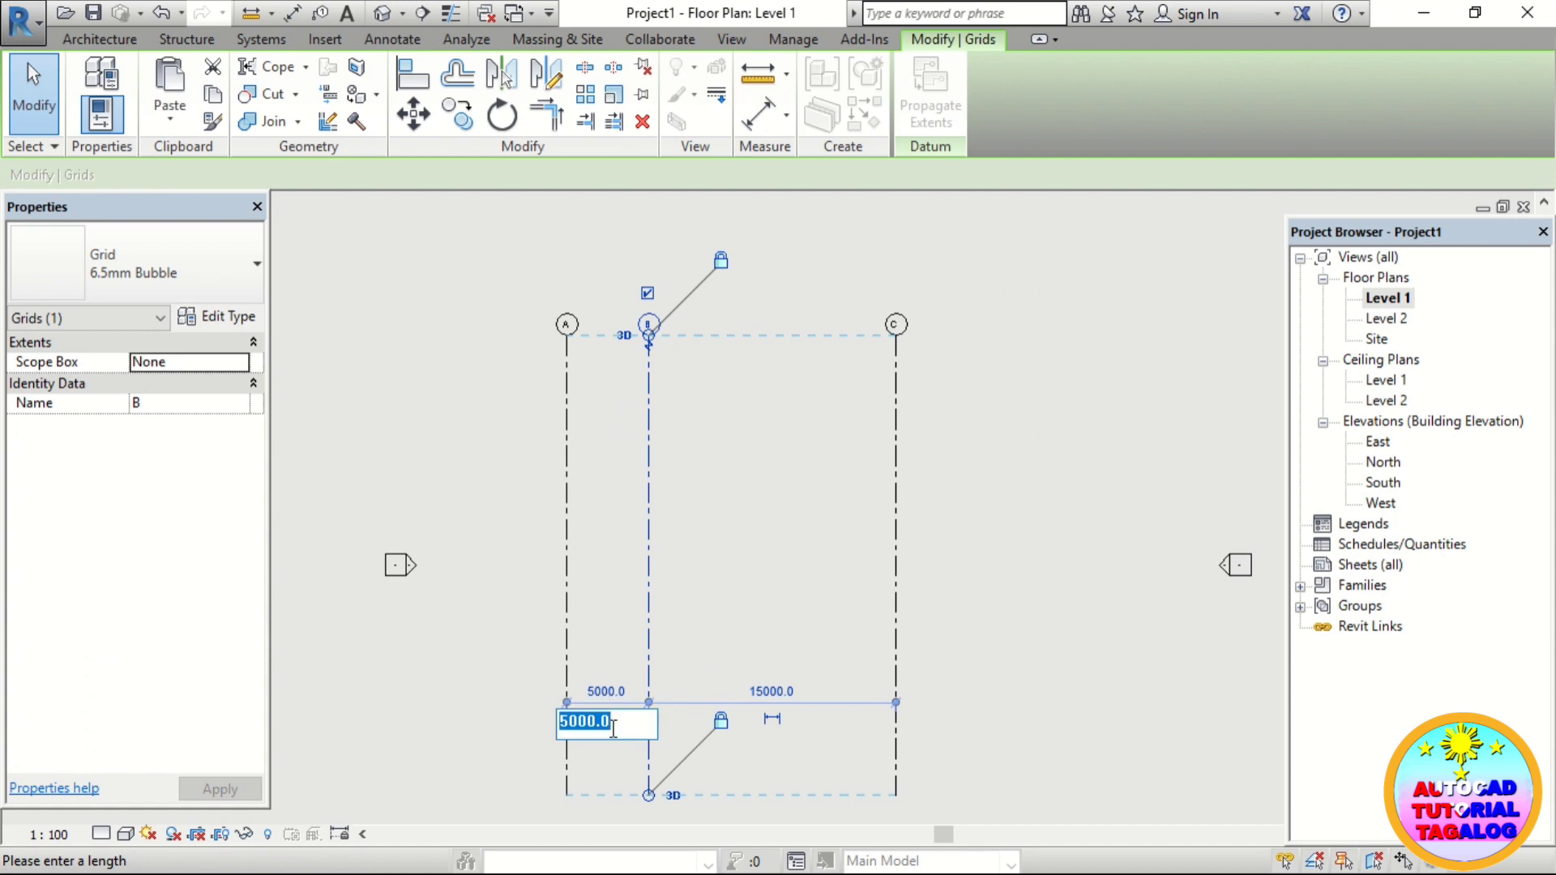
text(3225)
key(Return)
scroll(598, 722, up, 1)
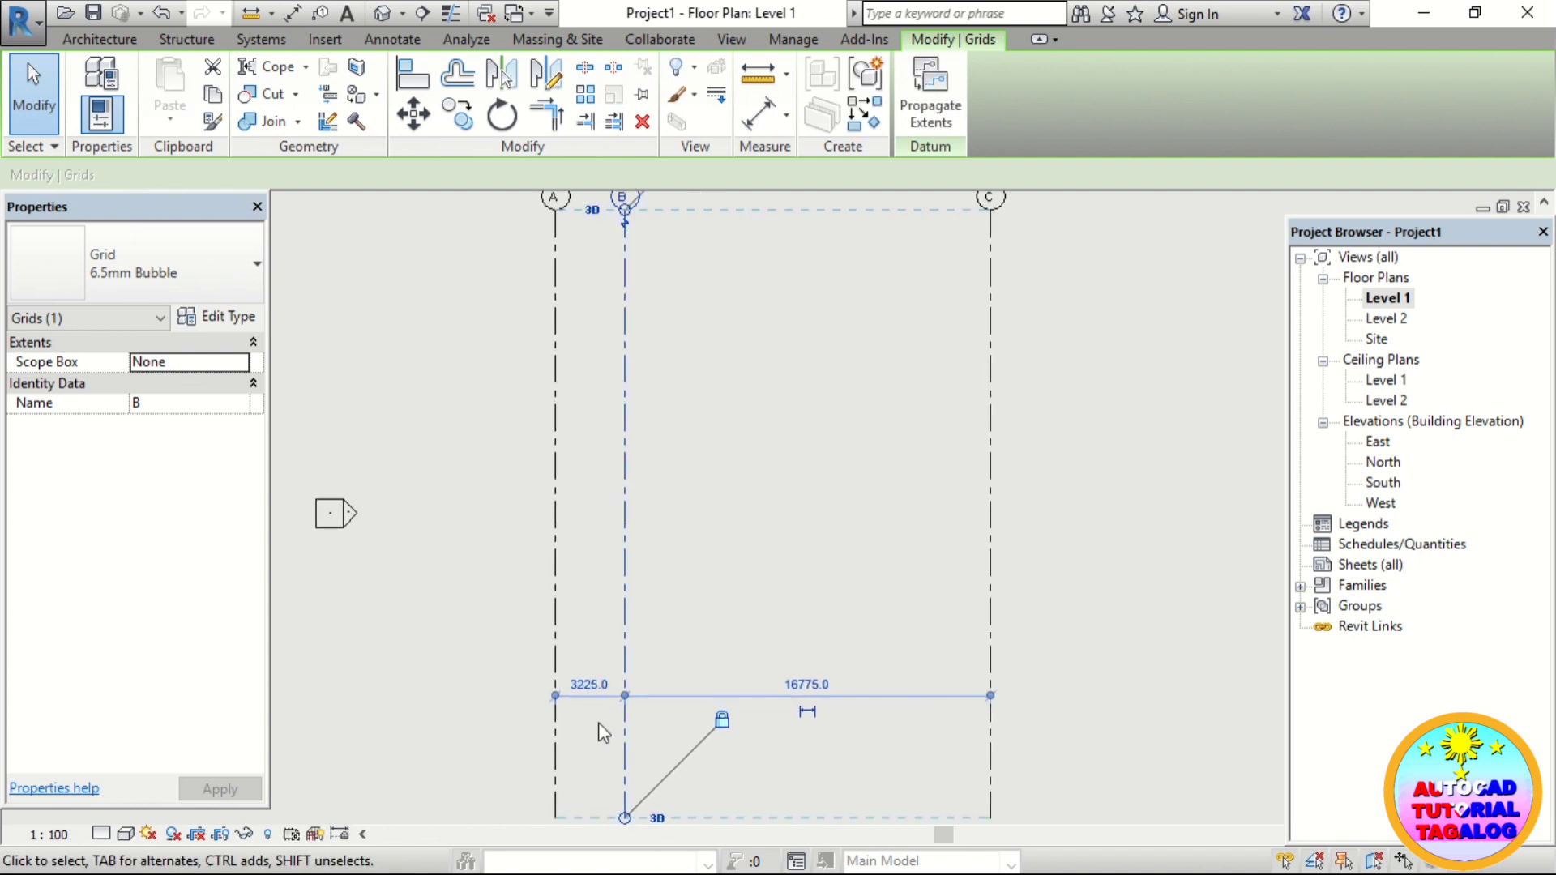
scroll(634, 694, down, 1)
click(663, 605)
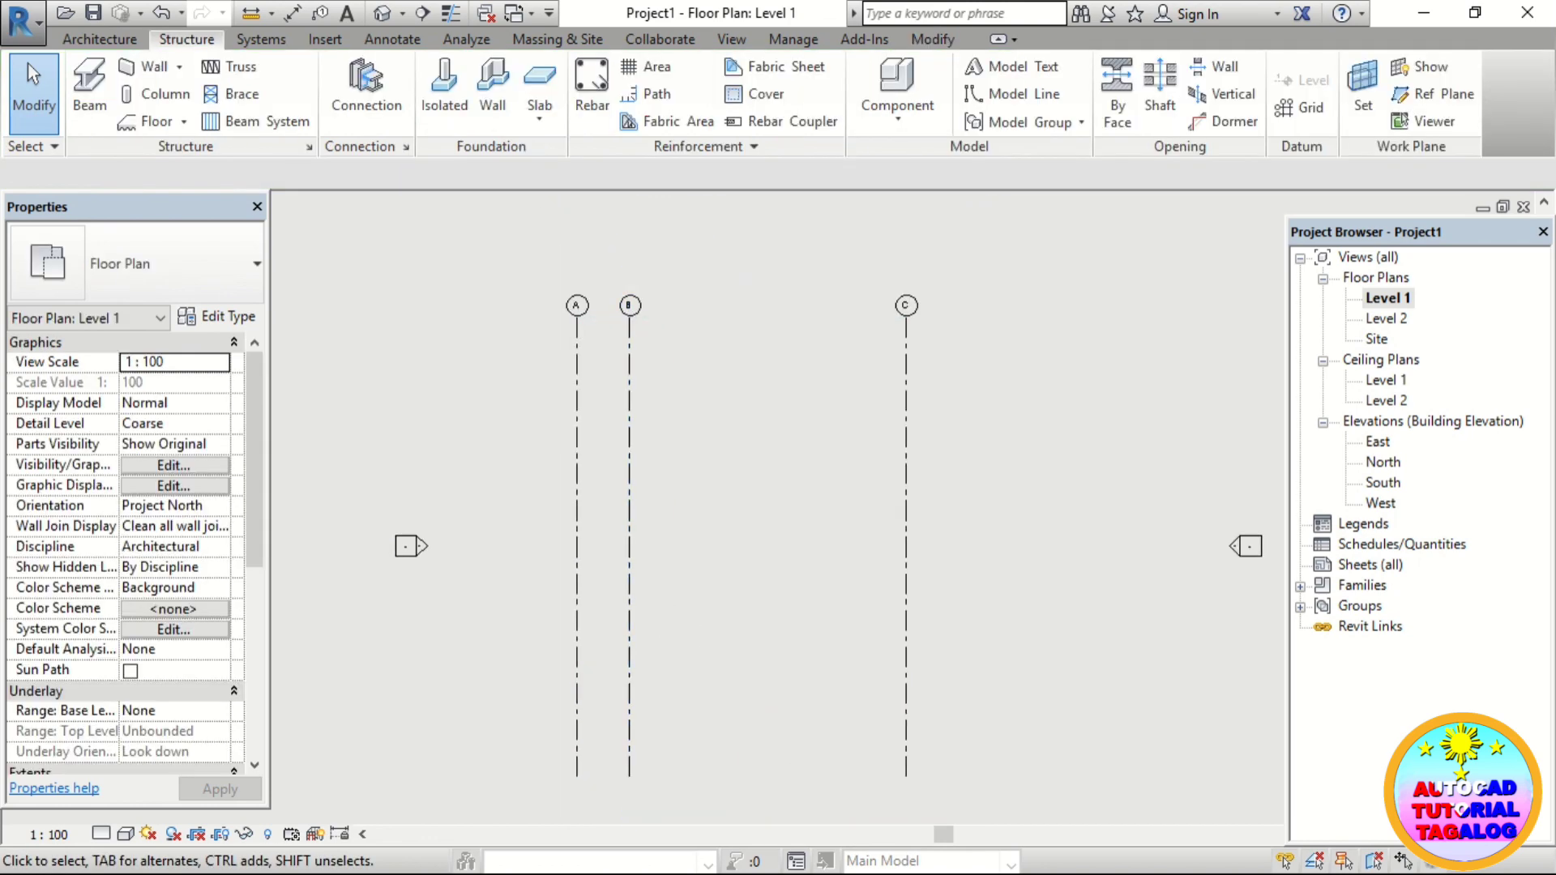
- Switch to AutoCAD's A2.dwg to check the spacing between grids B and C, and return to Revit
key(super)
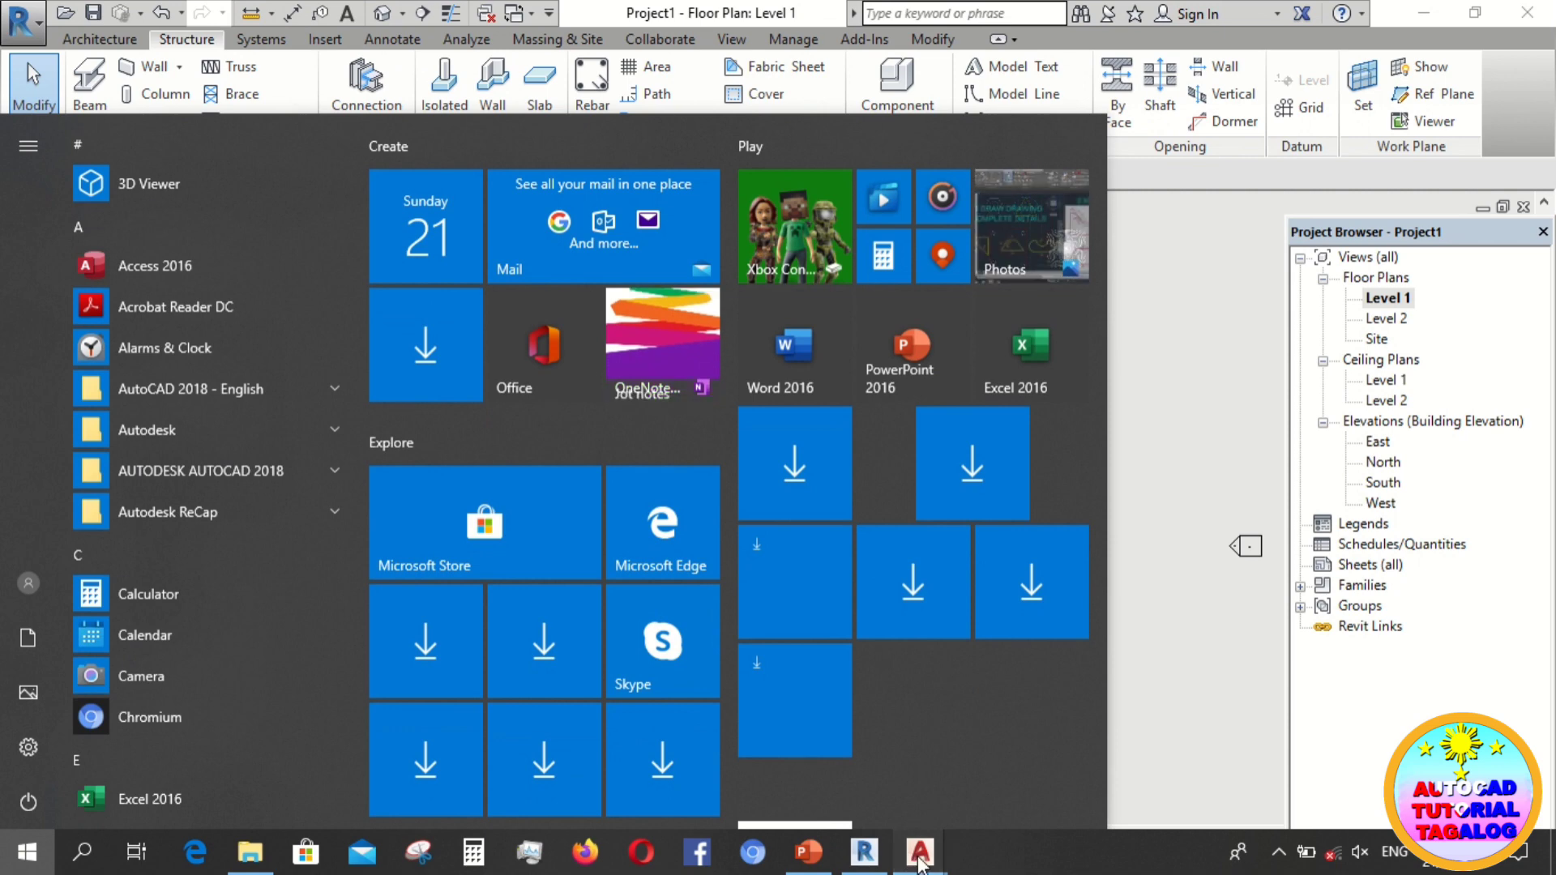
mouse_move(920, 863)
click(532, 731)
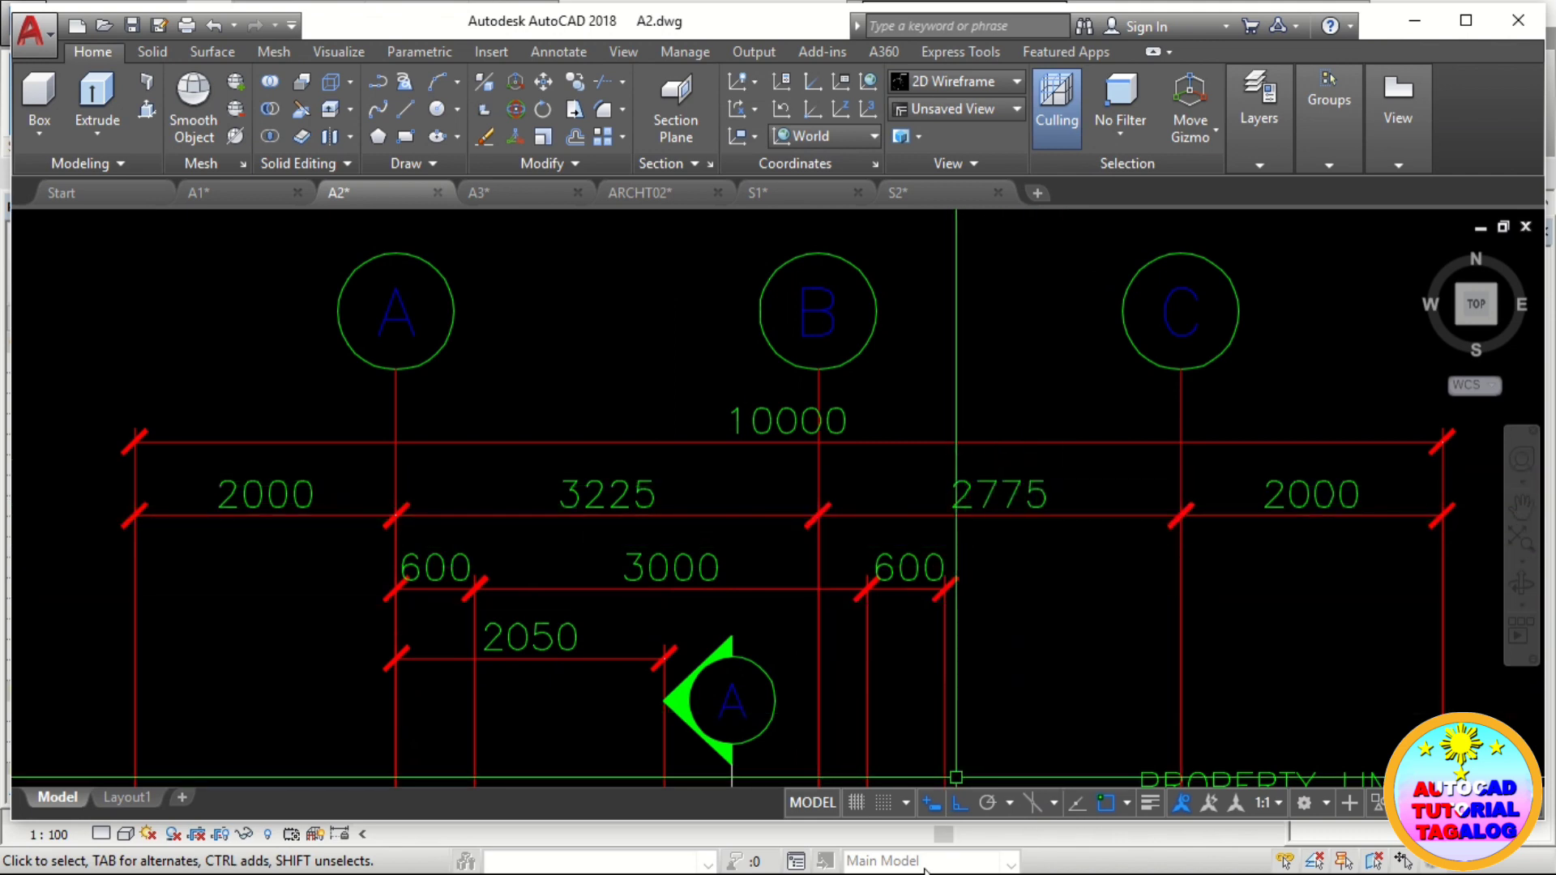
key(super)
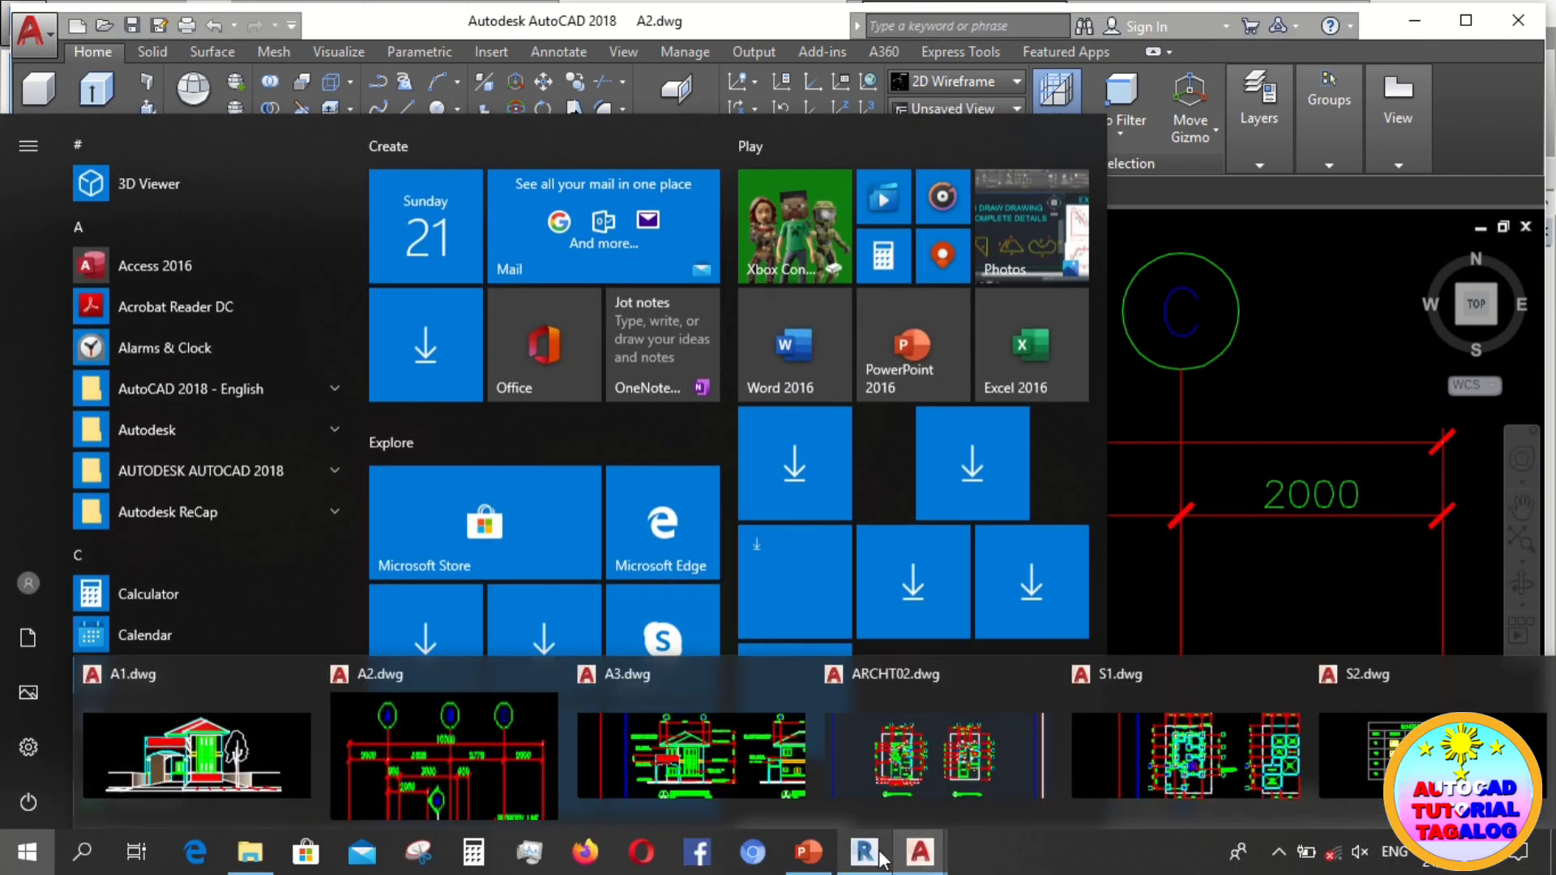
click(875, 853)
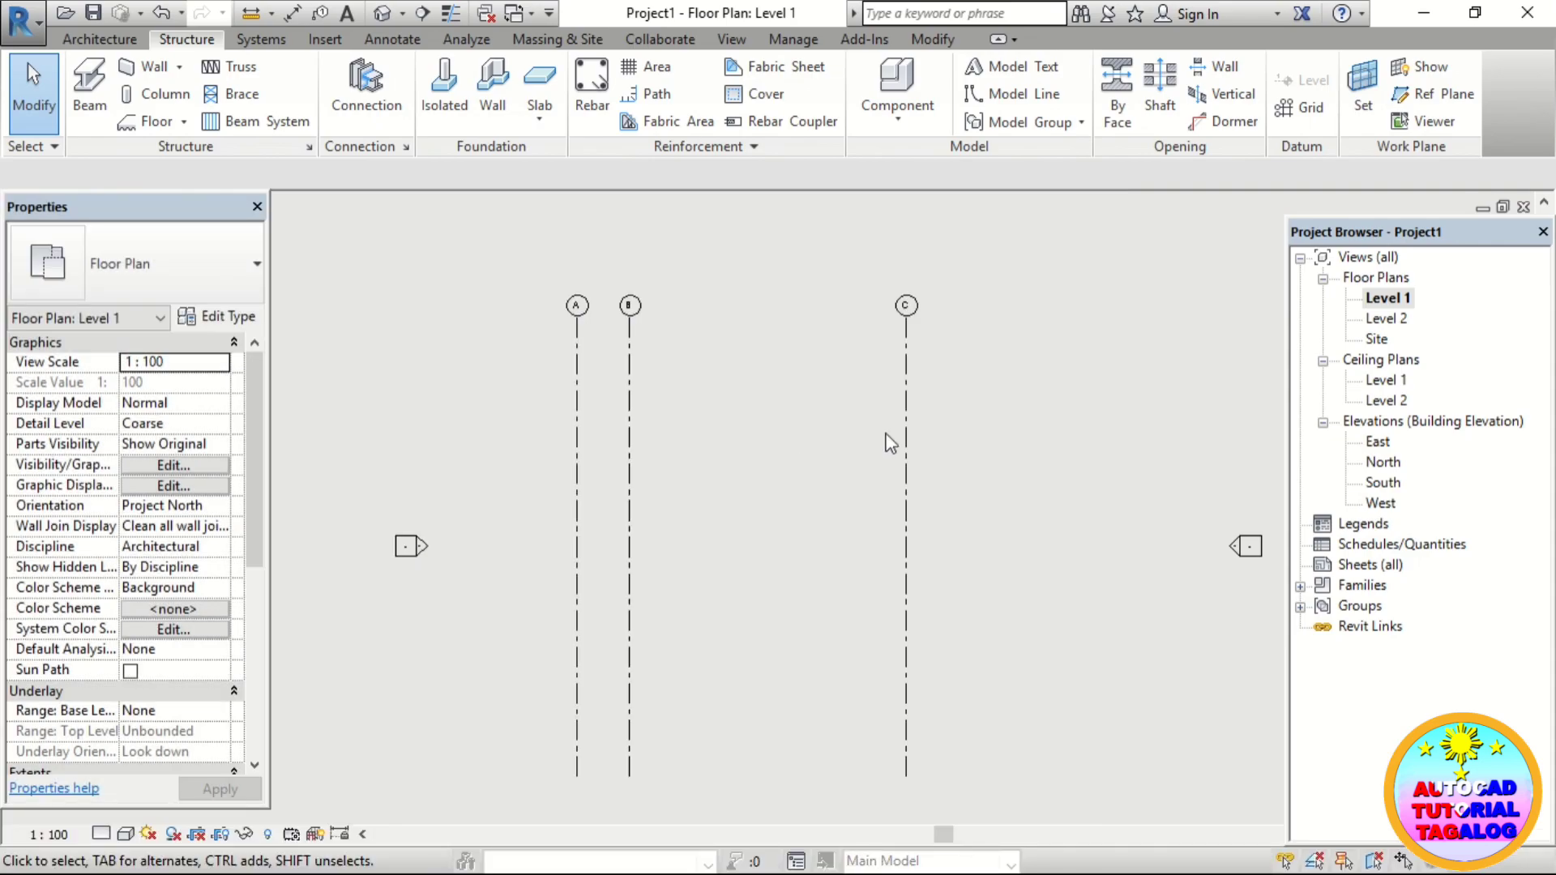
click(906, 405)
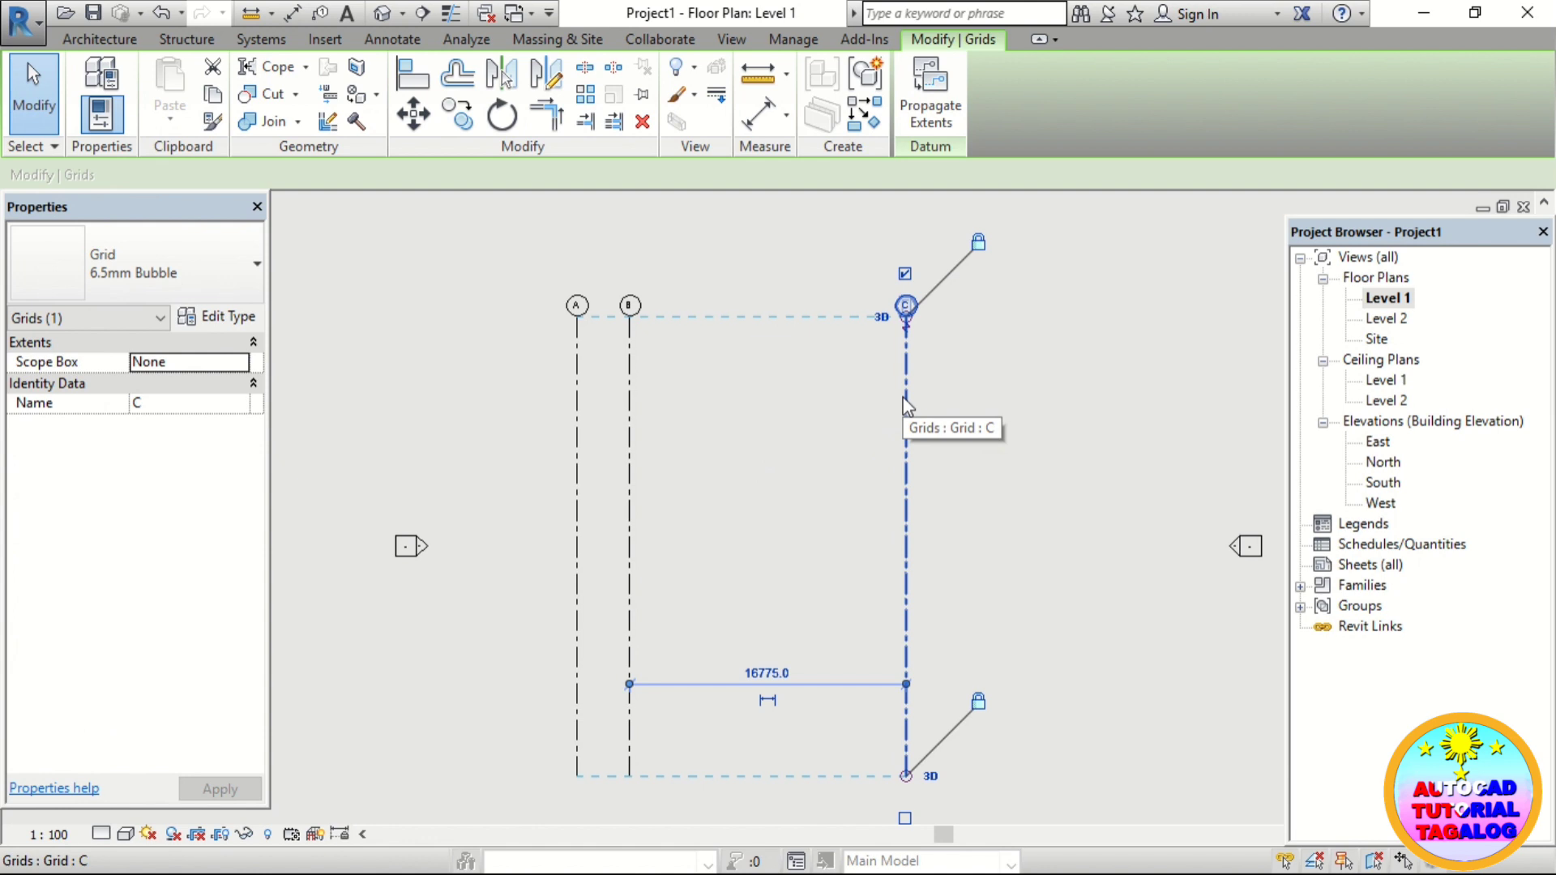
click(766, 673)
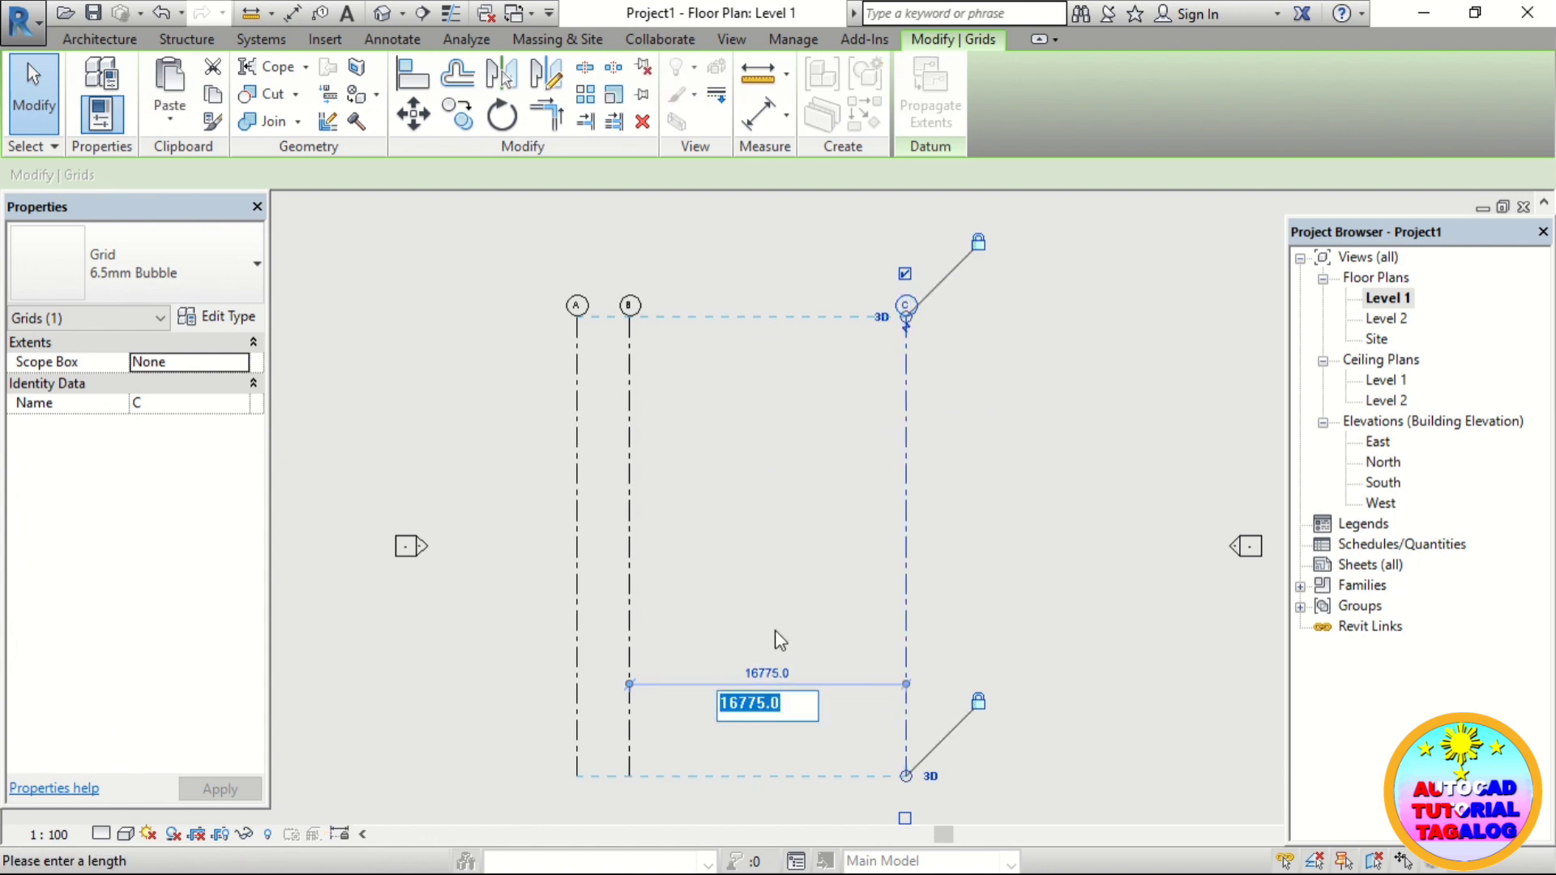
key(Escape)
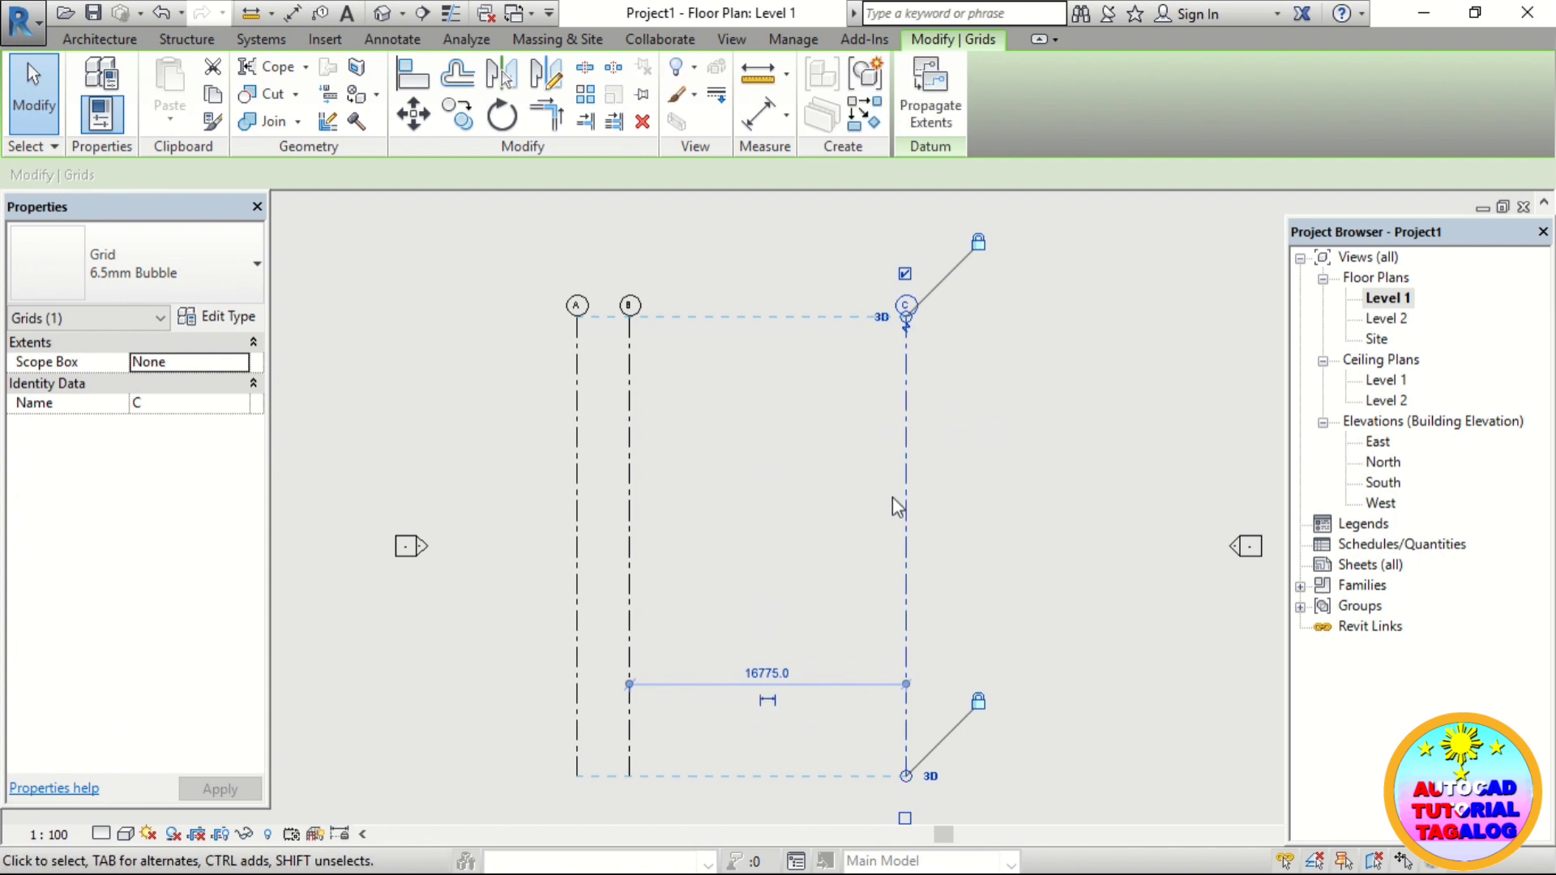
click(729, 518)
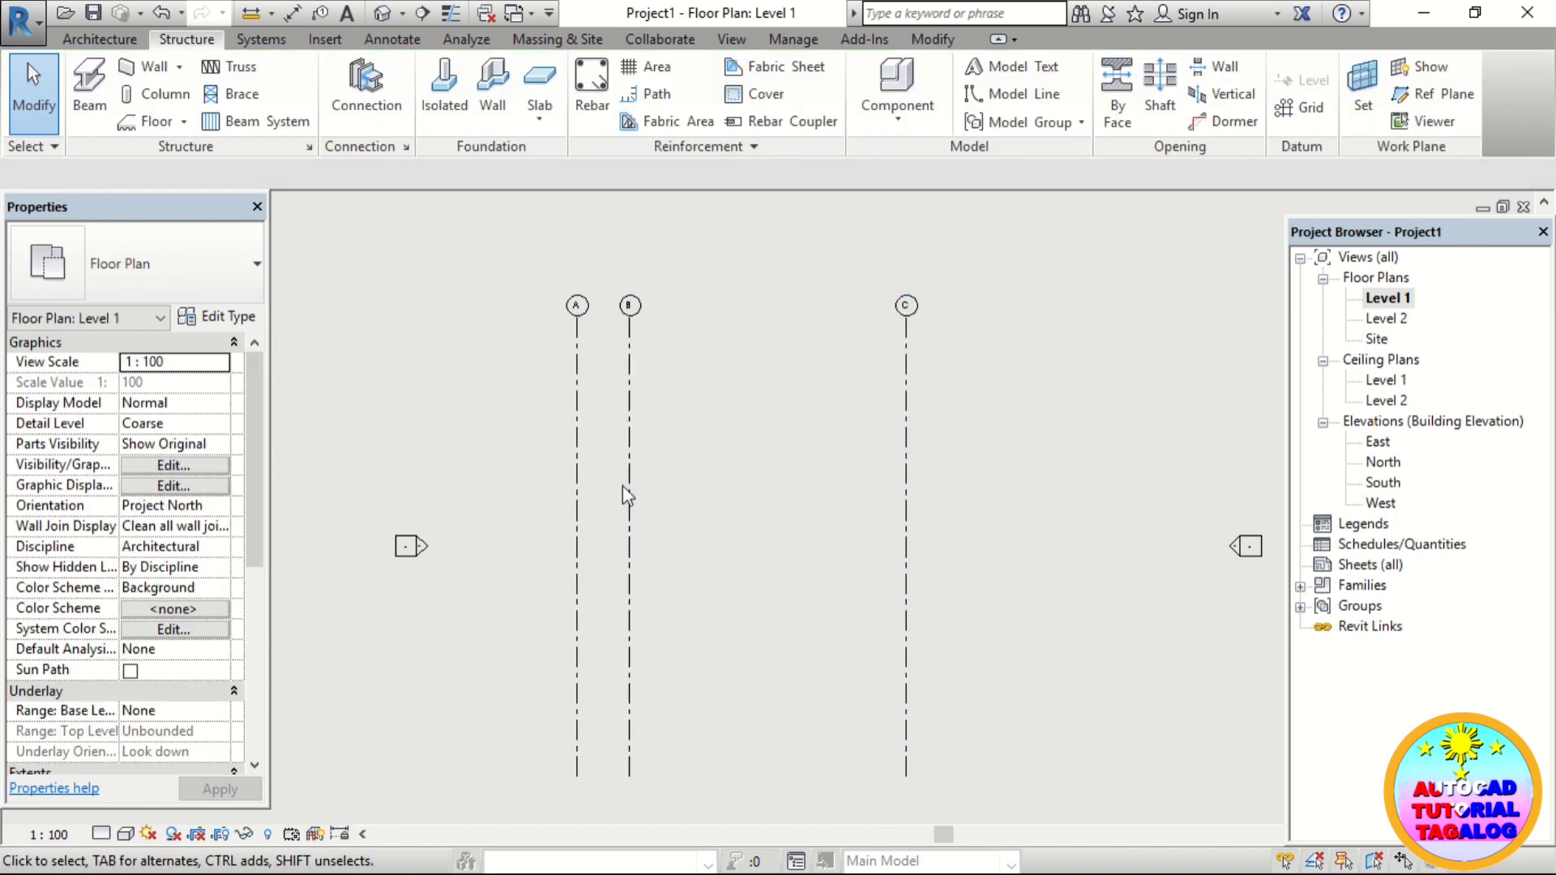
- Try to set the distance between grid lines B and C to 3225 mm with grid B selected
click(629, 490)
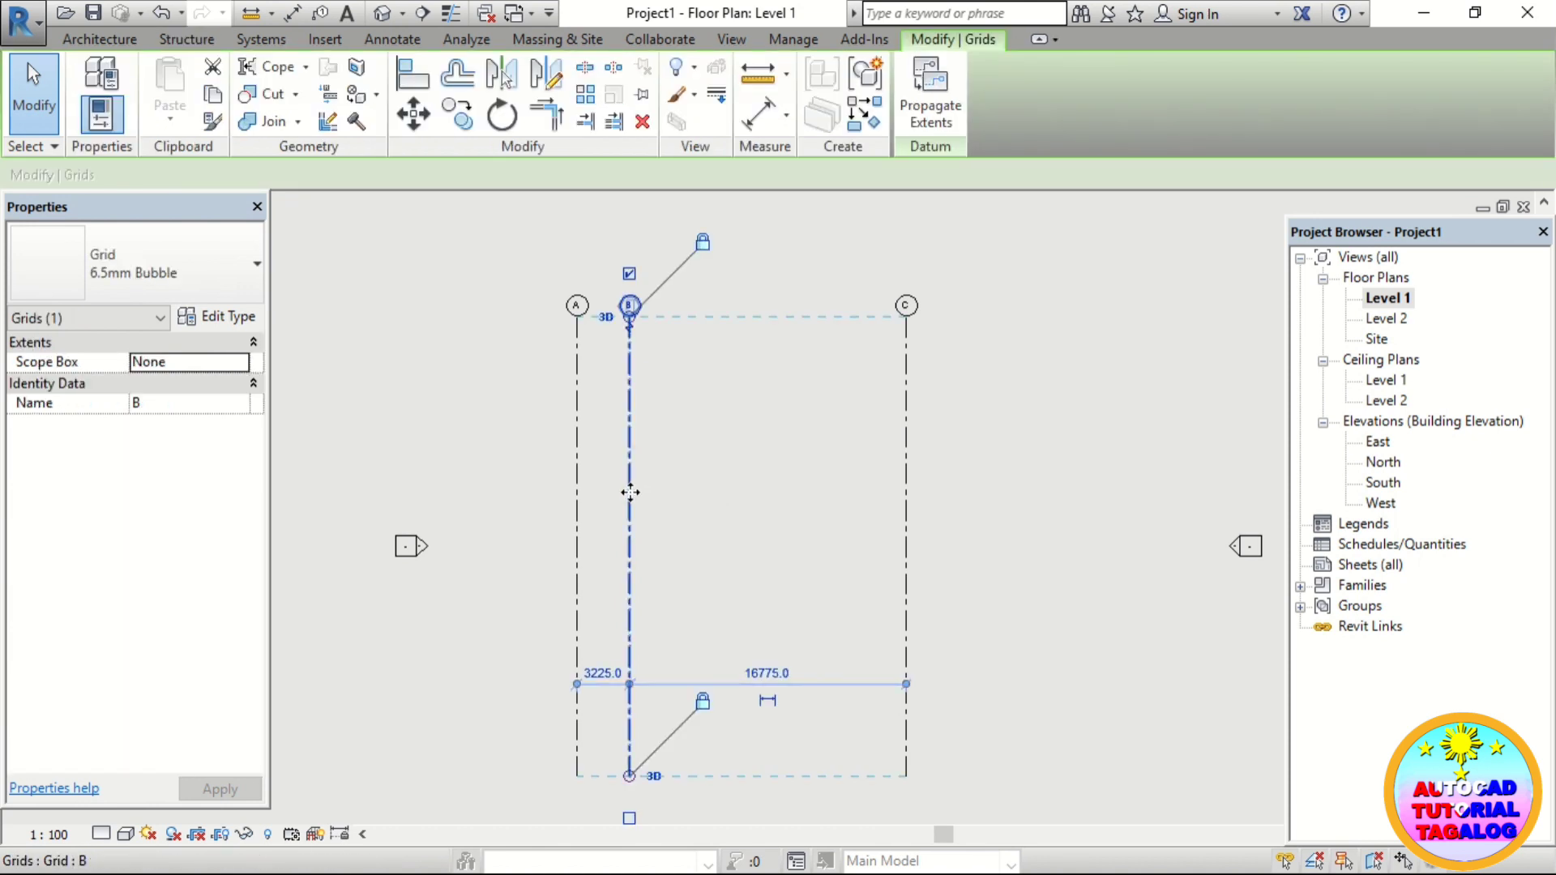
click(755, 673)
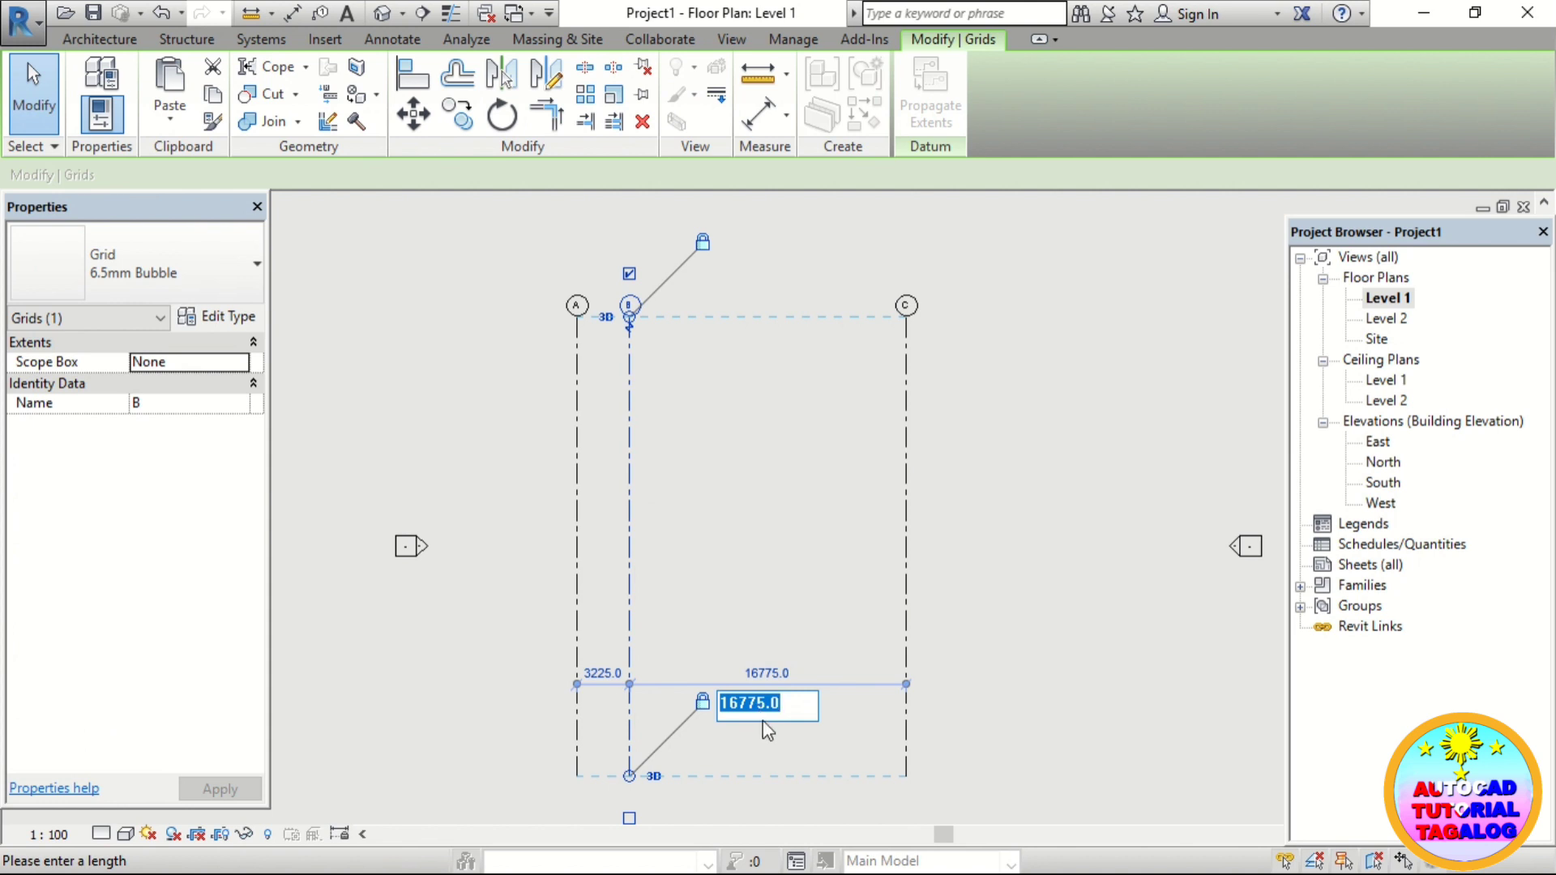
text(3225)
key(Return)
click(770, 703)
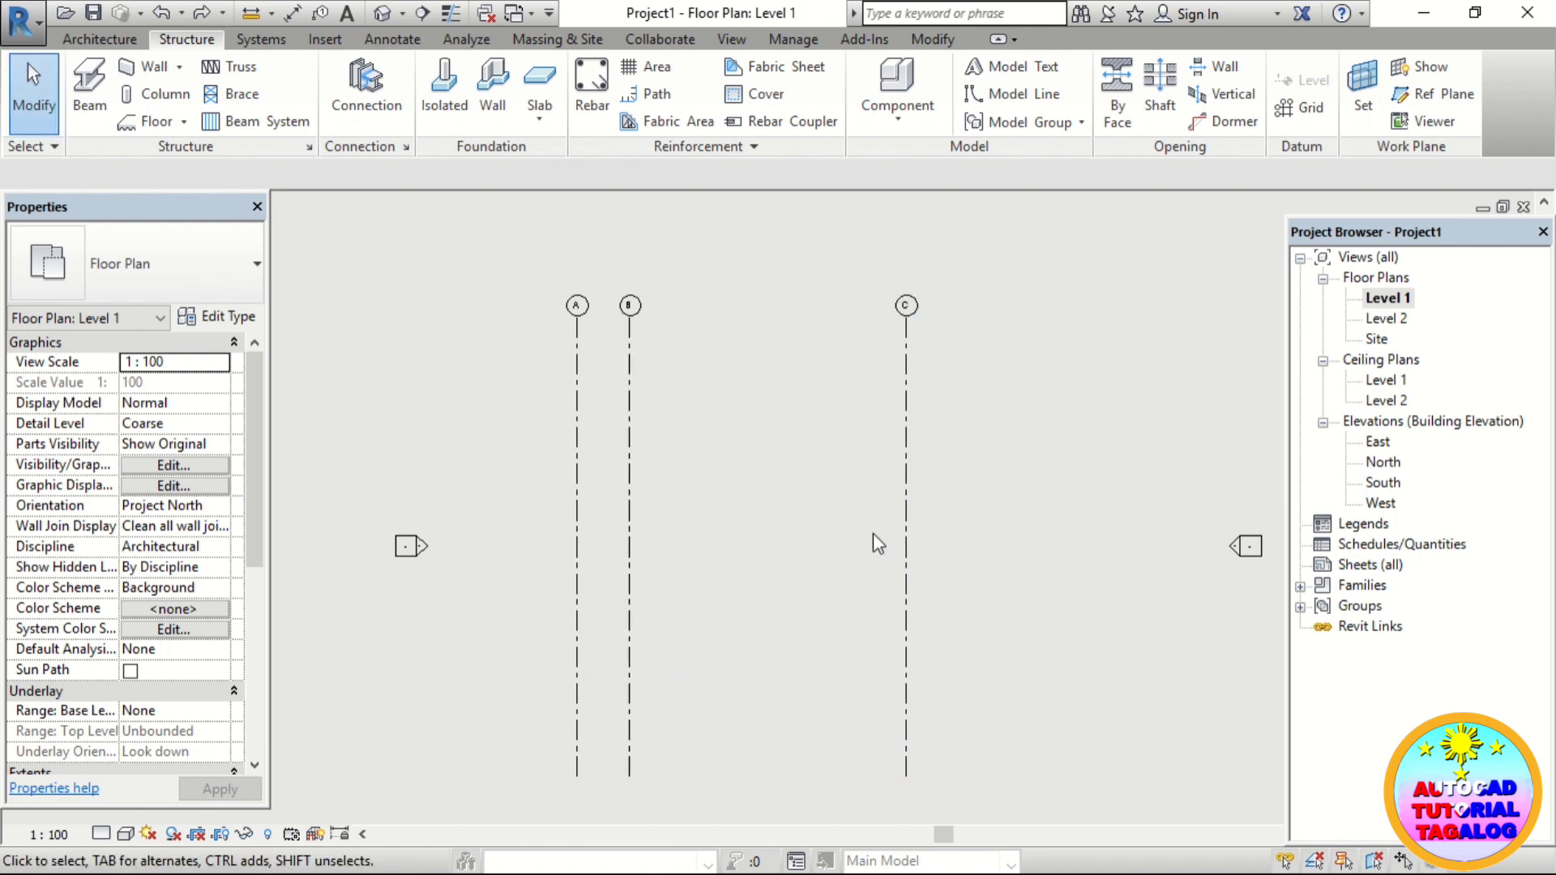
- Set the distance between grid lines B and C to 3225 mm by moving grid C
click(906, 517)
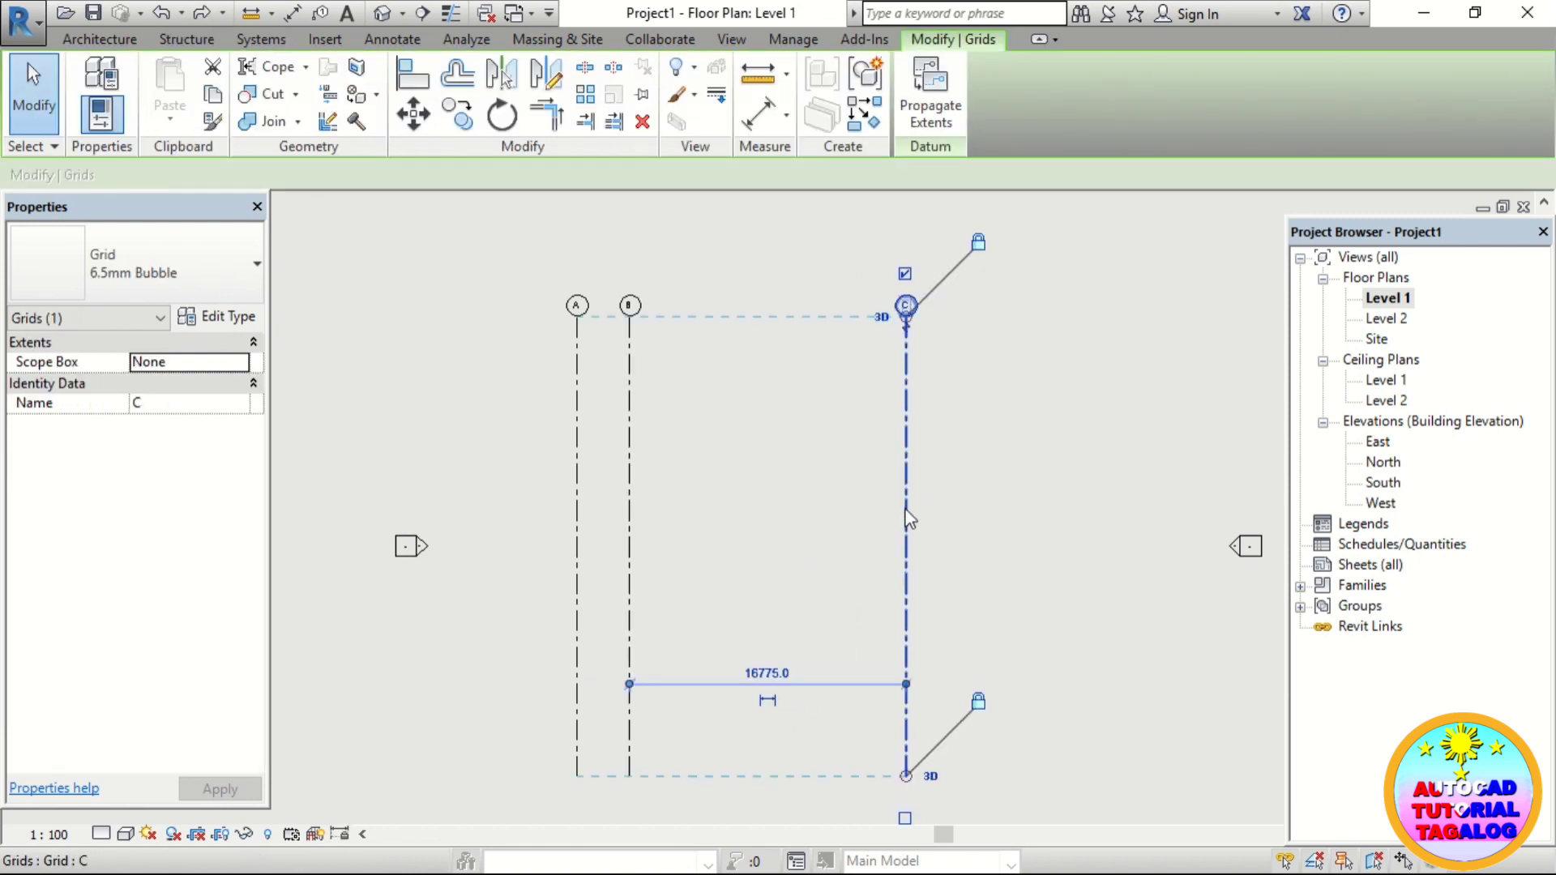
click(779, 676)
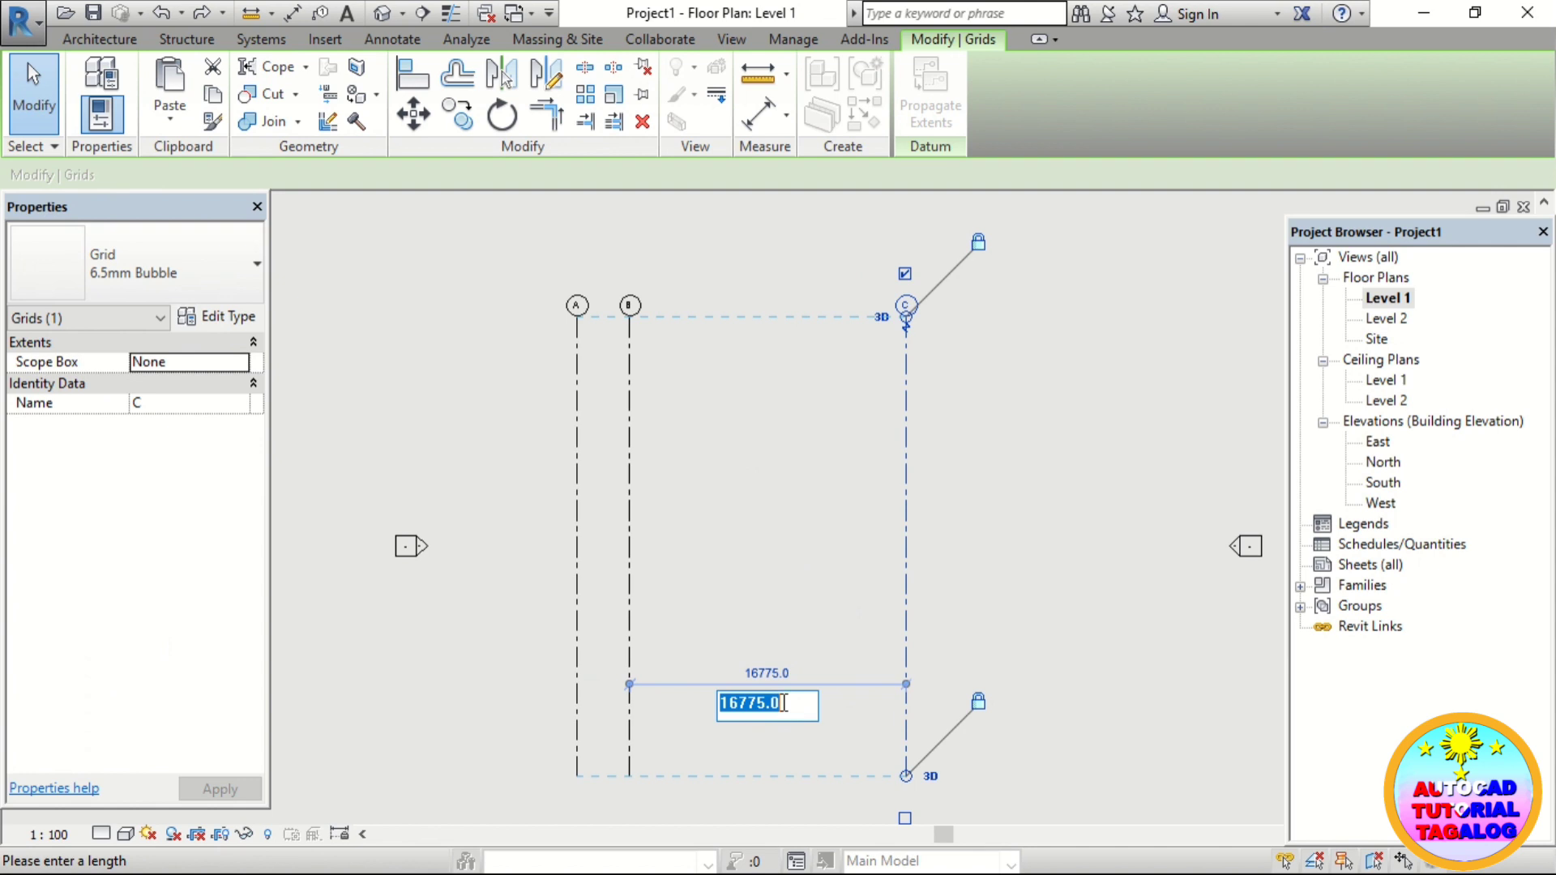
text(3225)
key(Return)
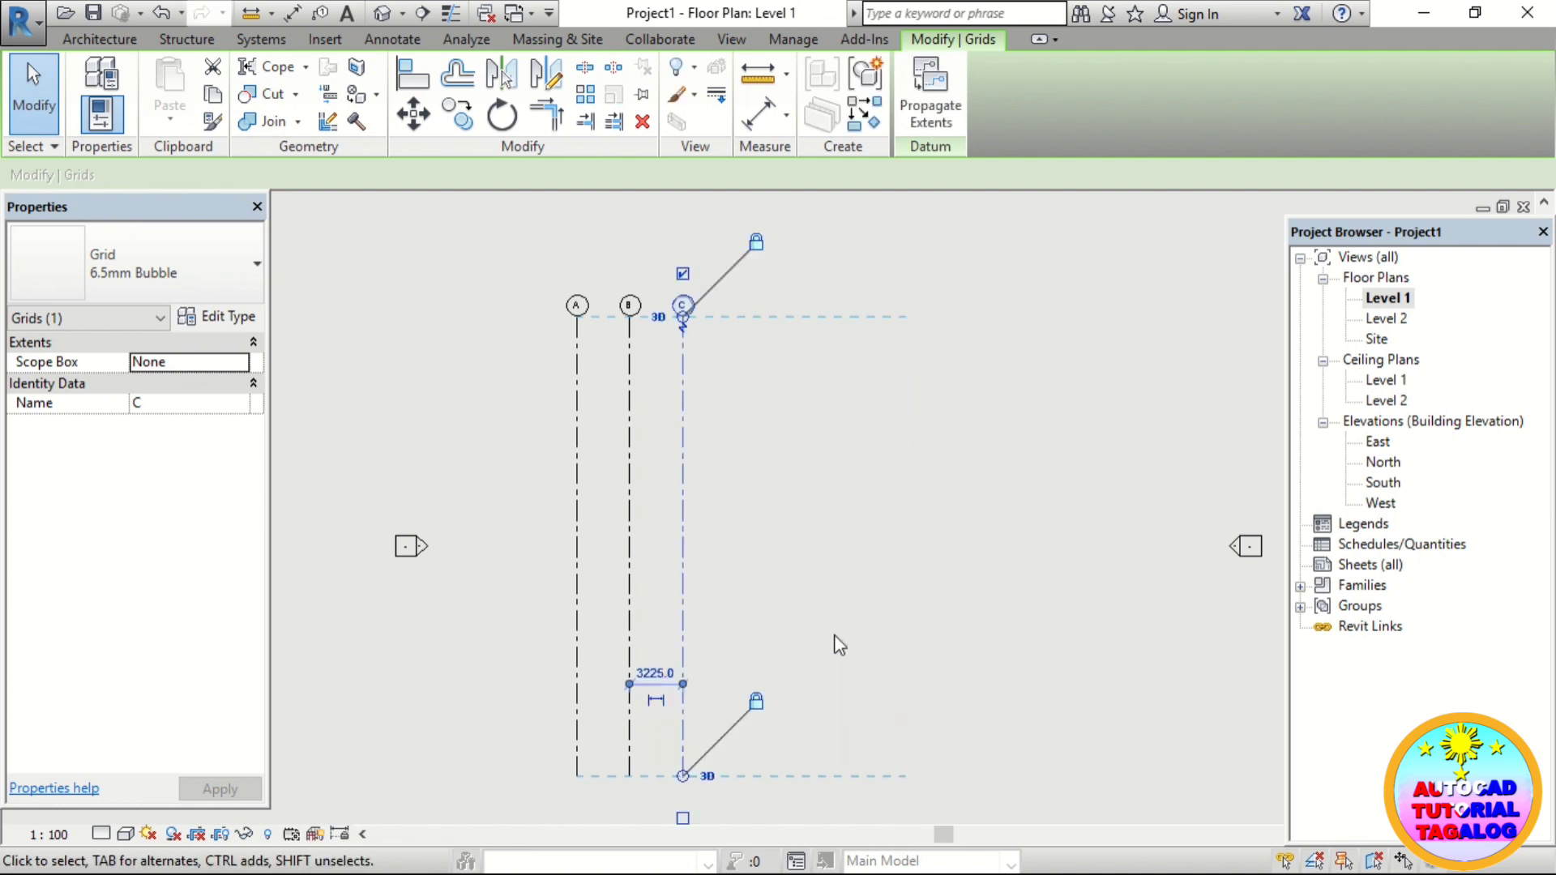
click(810, 634)
scroll(625, 694, up, 1)
middle_drag(609, 564, 709, 563)
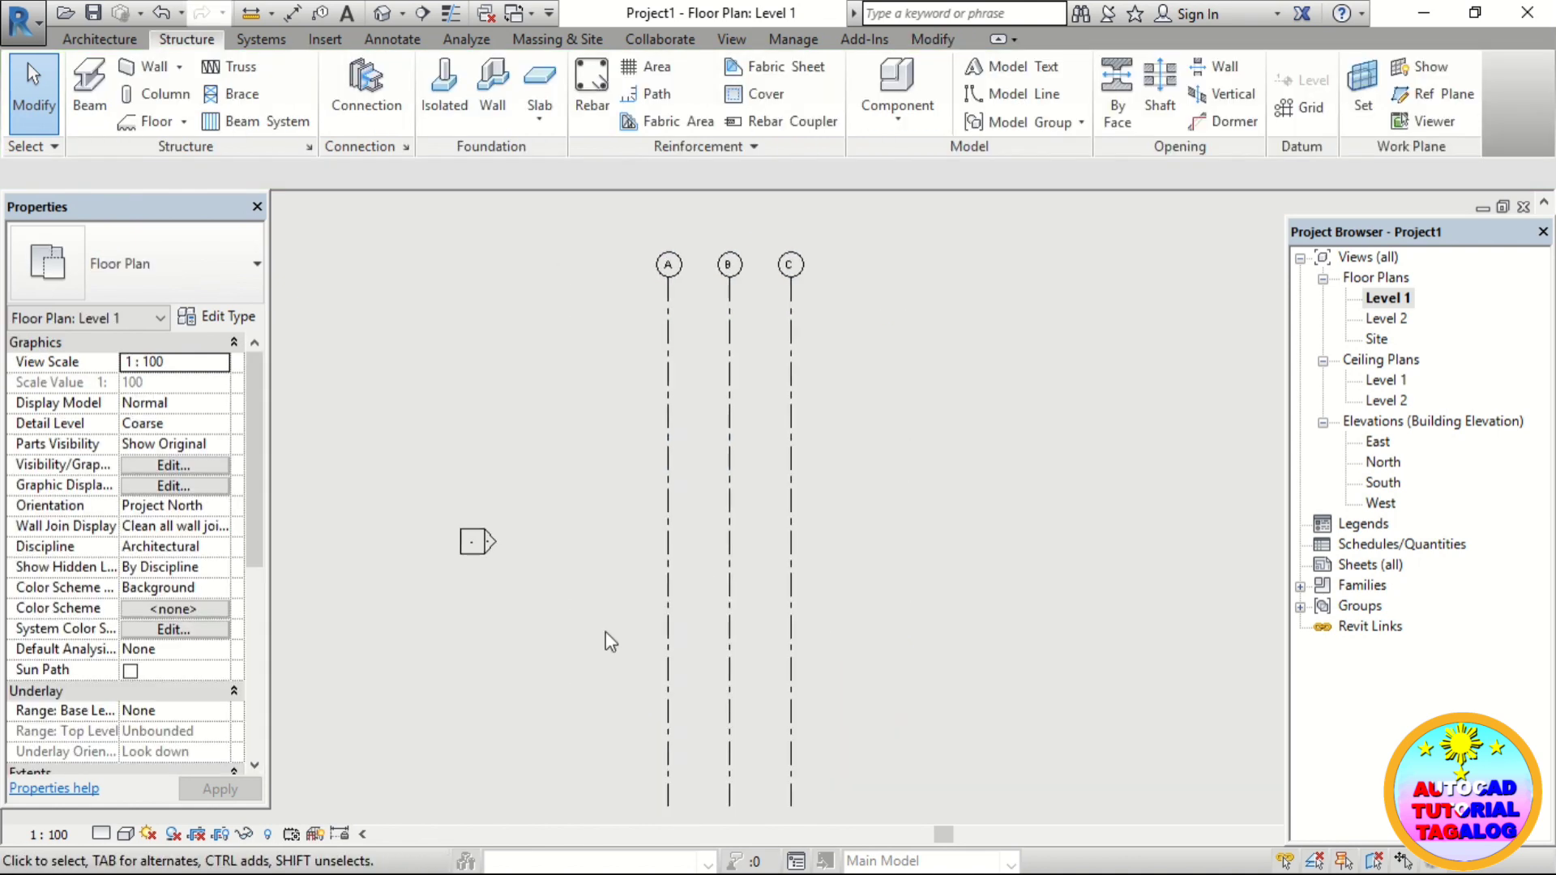
- Switch to AutoCAD's A2.dwg to examine the floor plan's numbered horizontal grid lines and their spacing, and return to Revit
key(super)
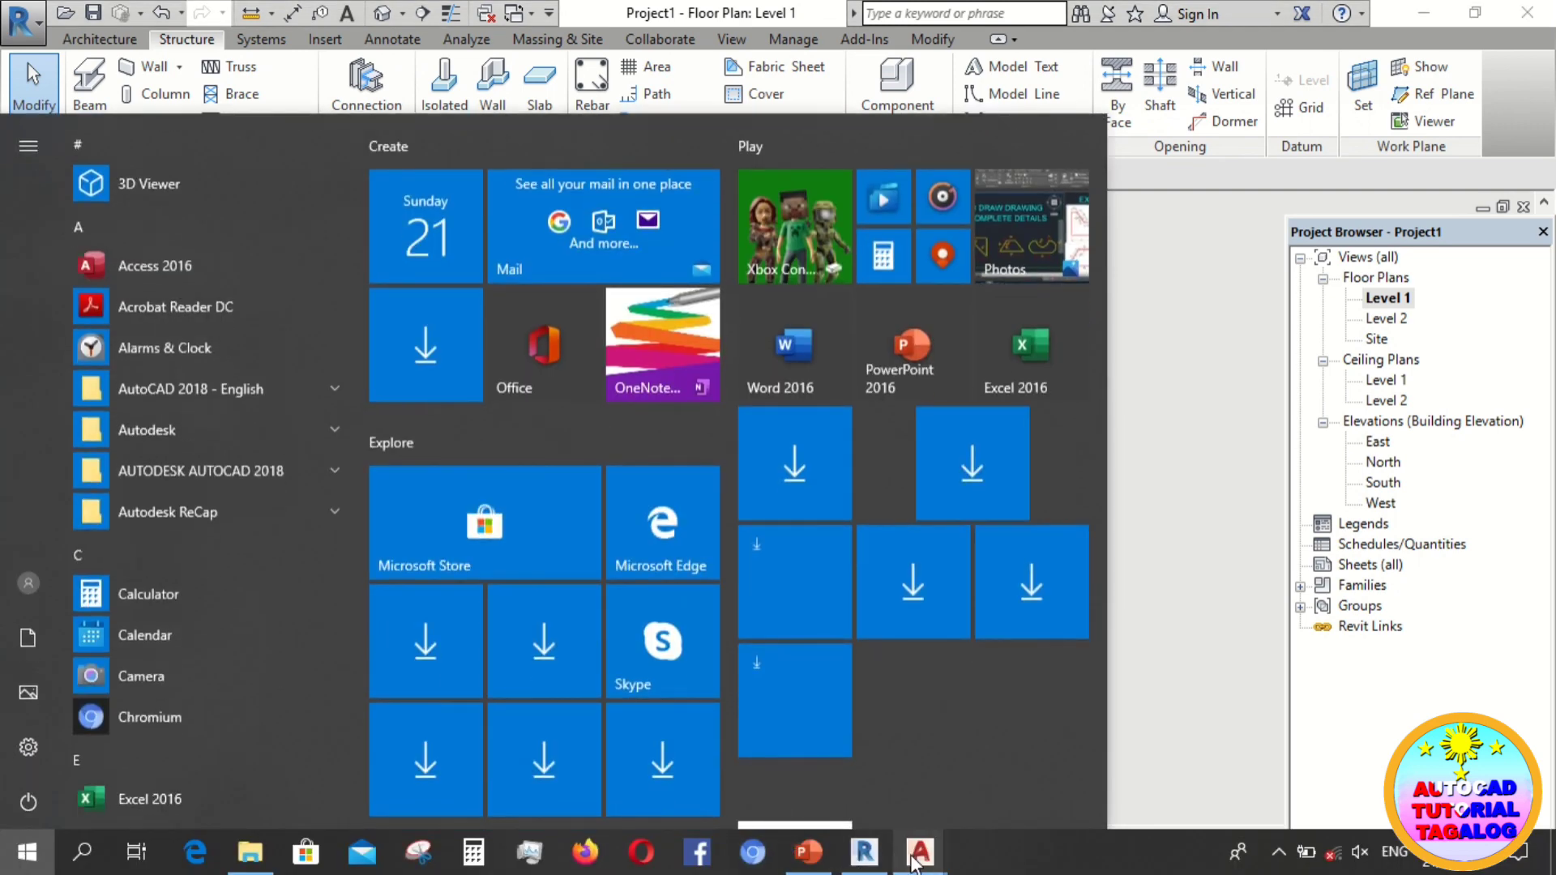
mouse_move(920, 856)
click(455, 771)
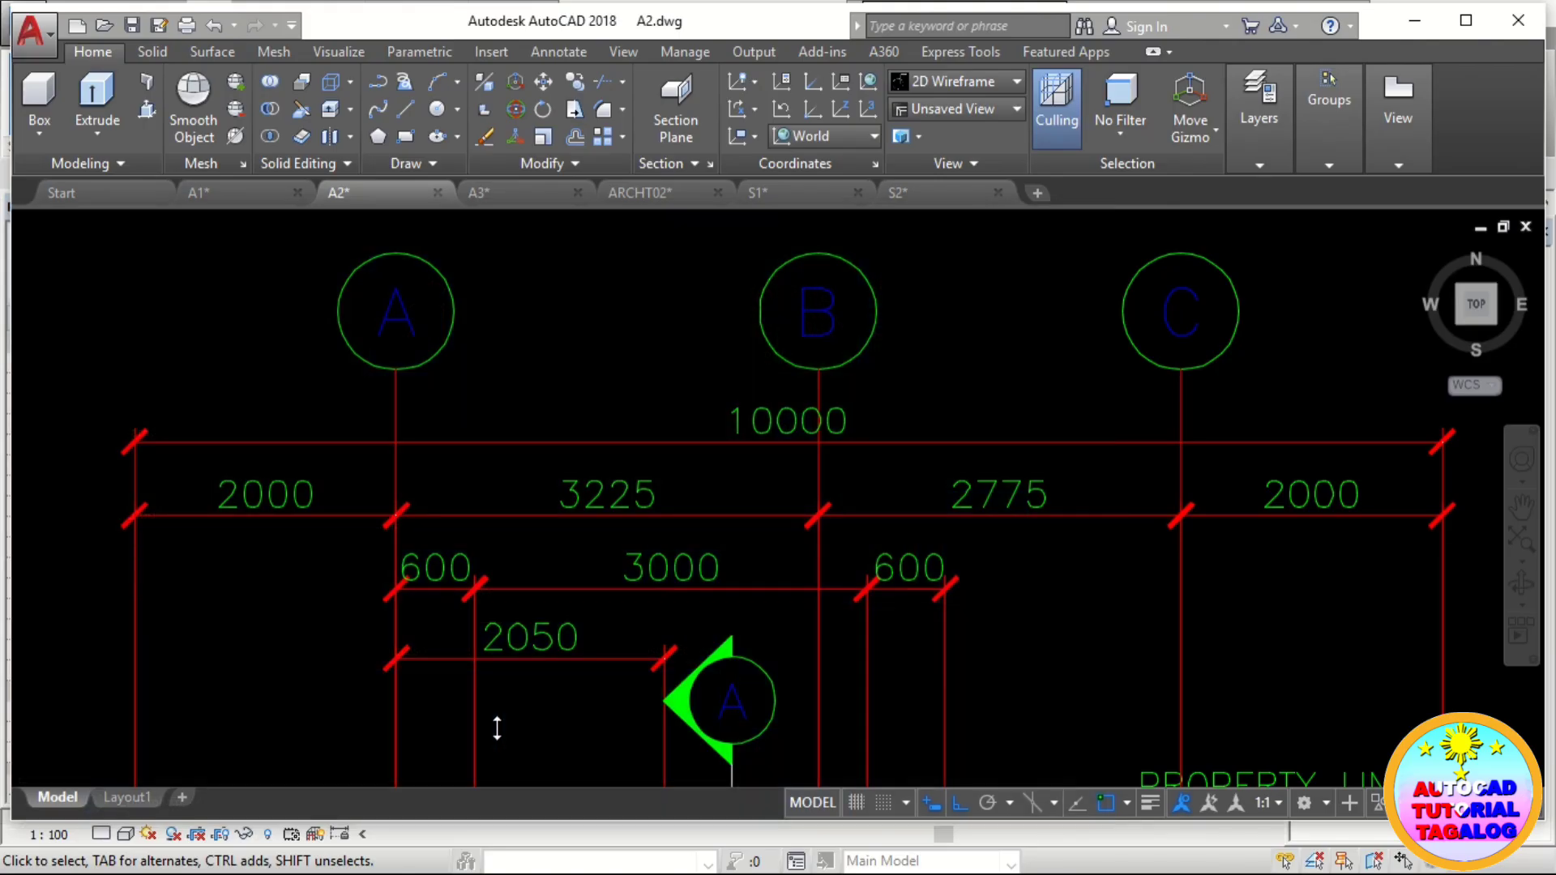
scroll(566, 613, down, 4)
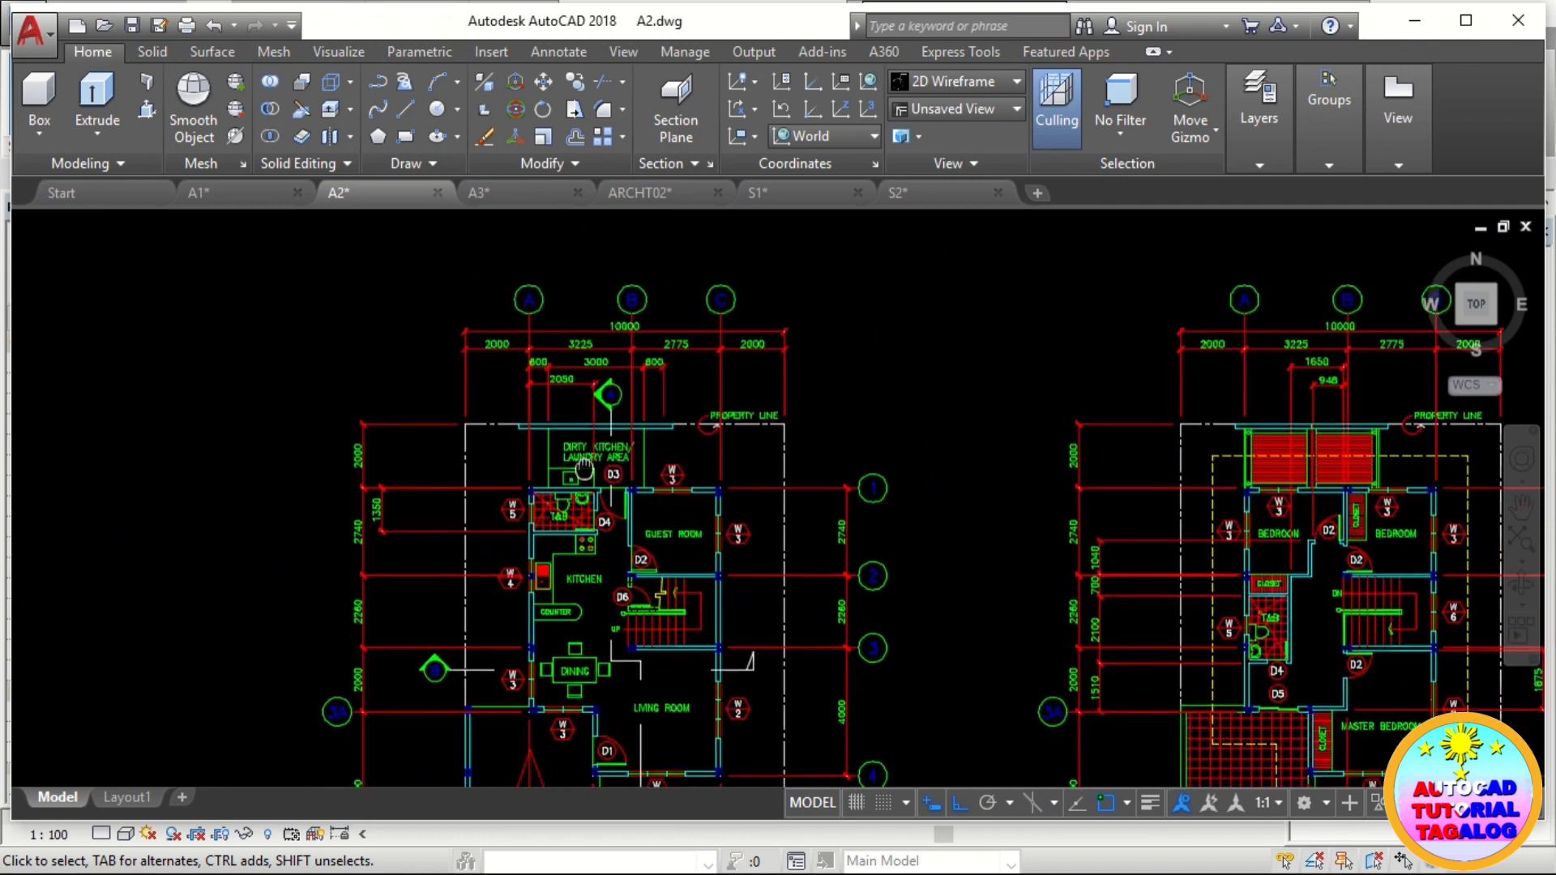
middle_drag(622, 539, 571, 421)
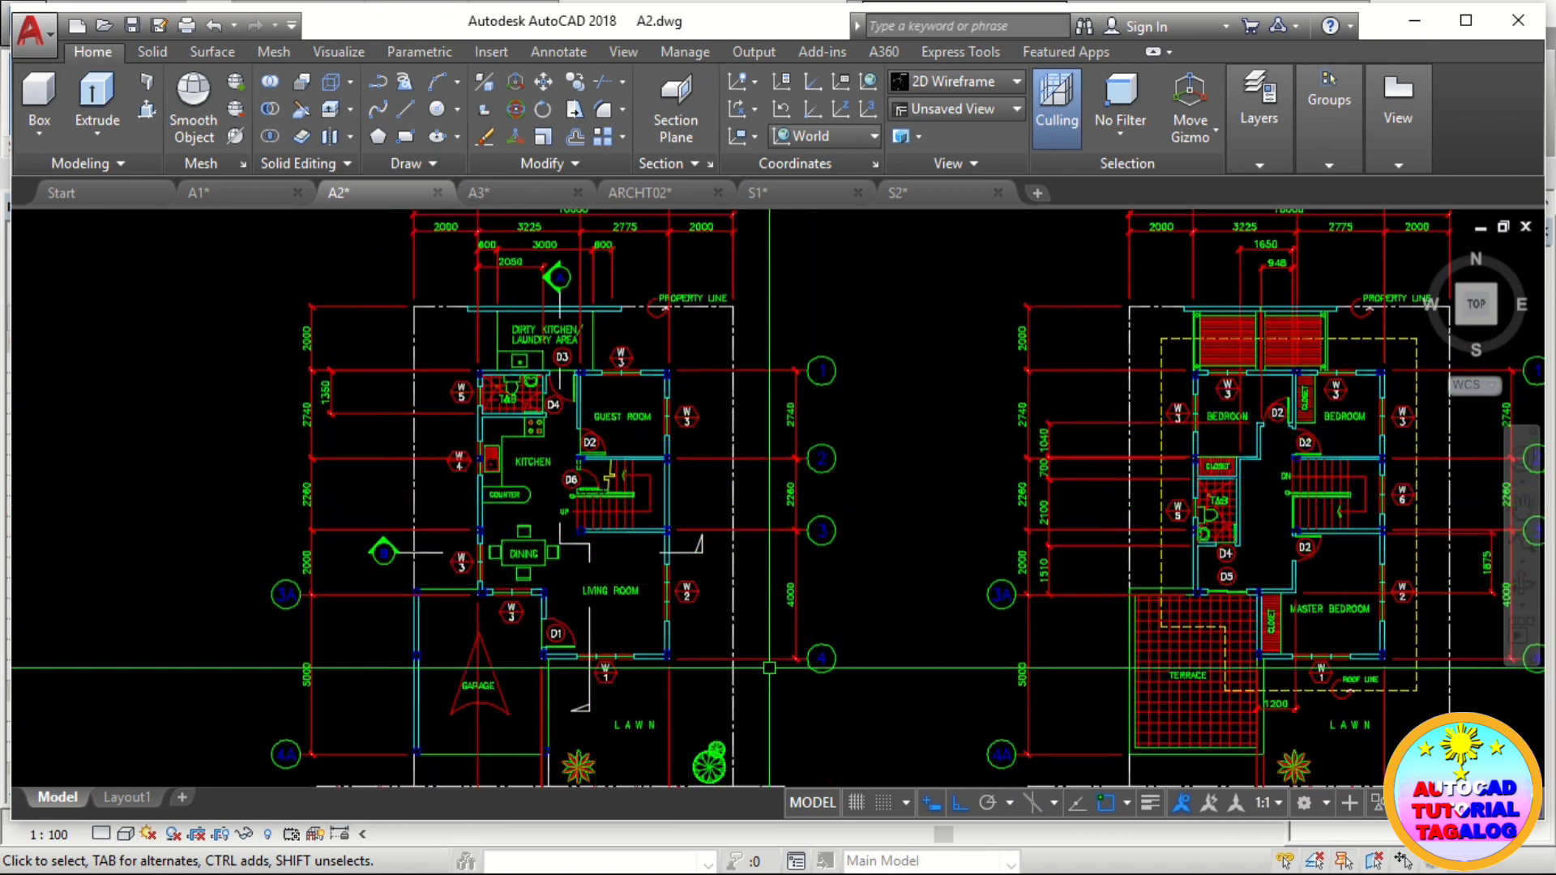
scroll(819, 374, up, 2)
scroll(836, 587, down, 2)
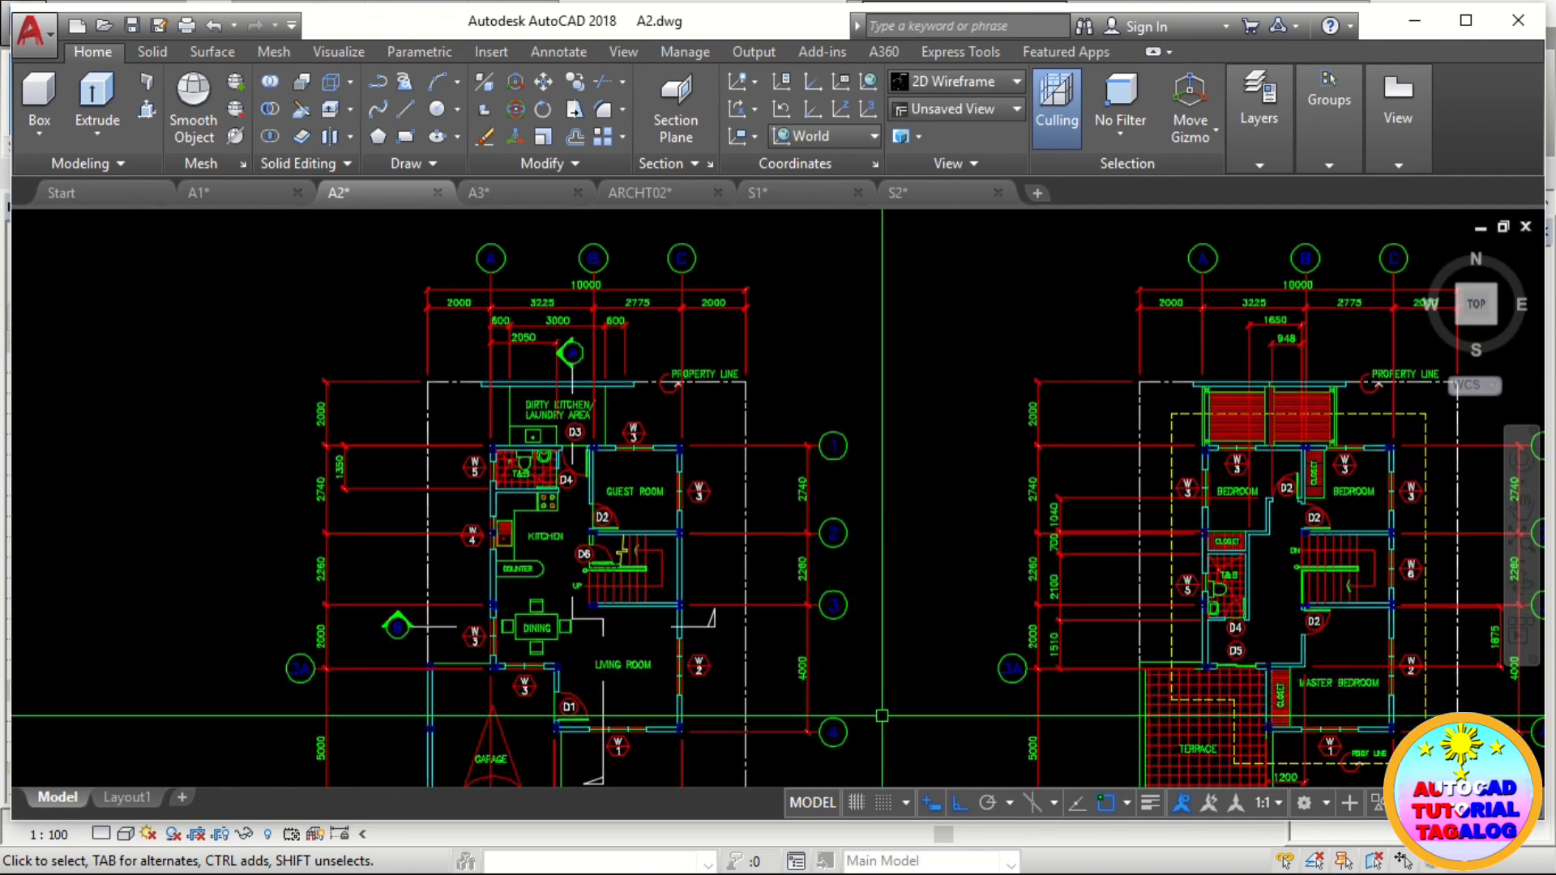
key(super)
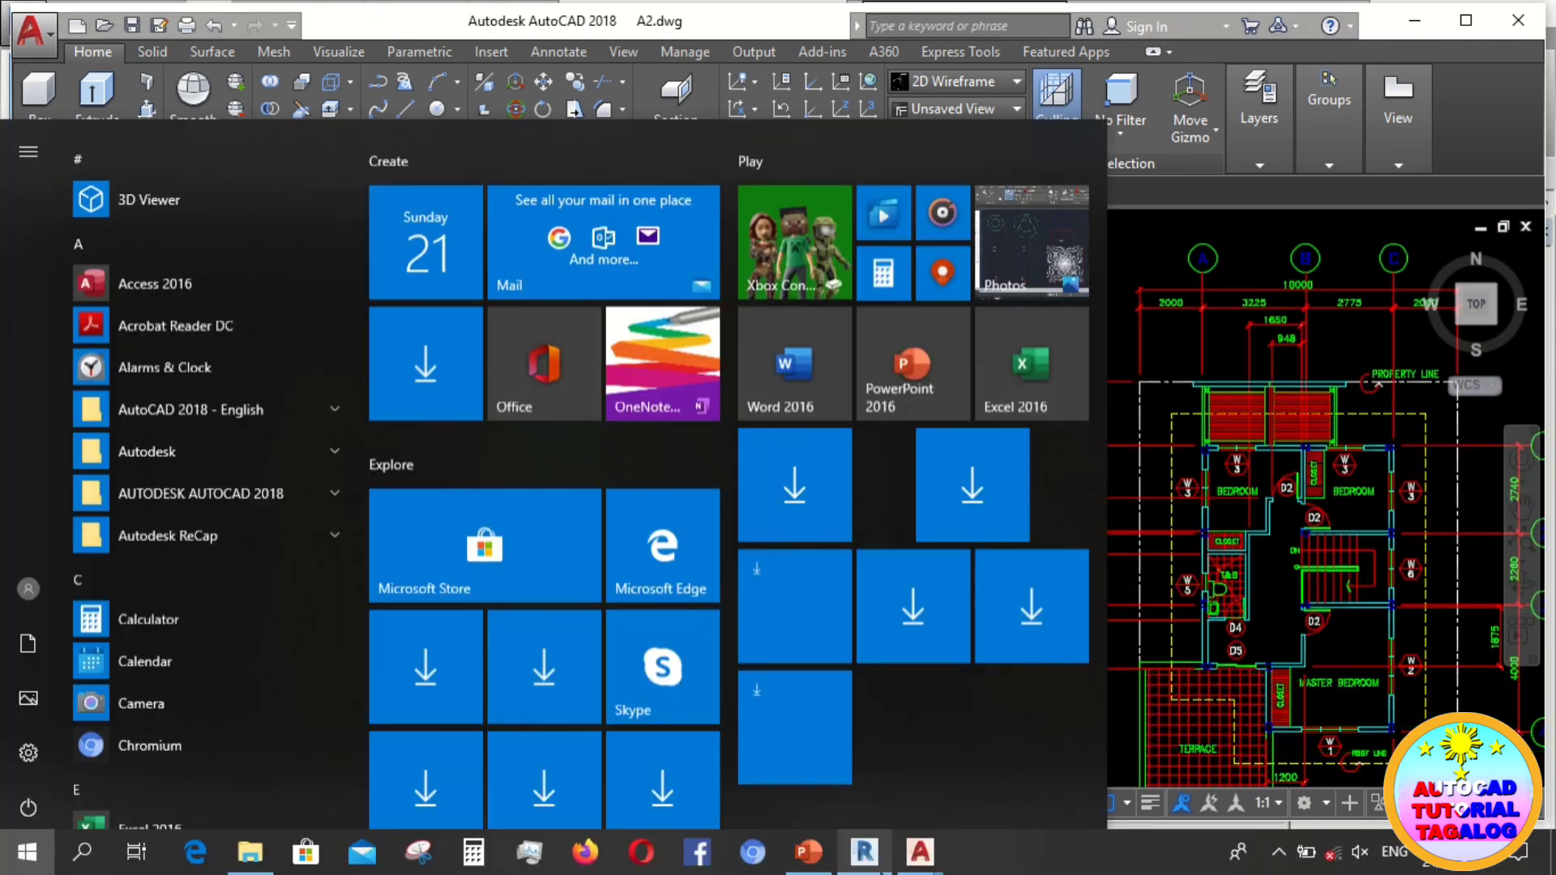
mouse_move(921, 855)
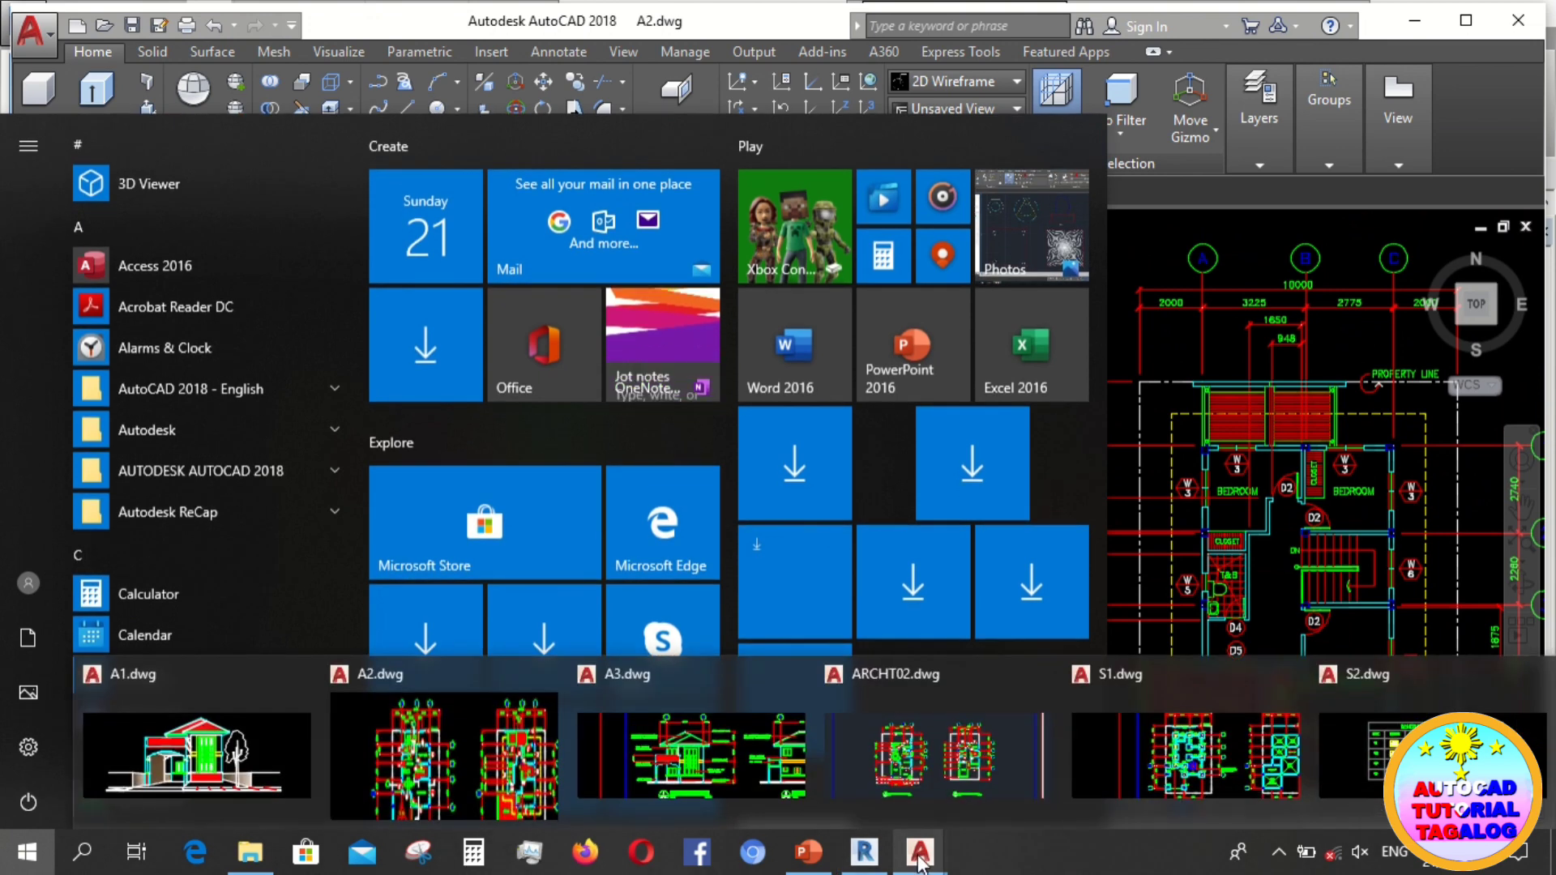
click(864, 851)
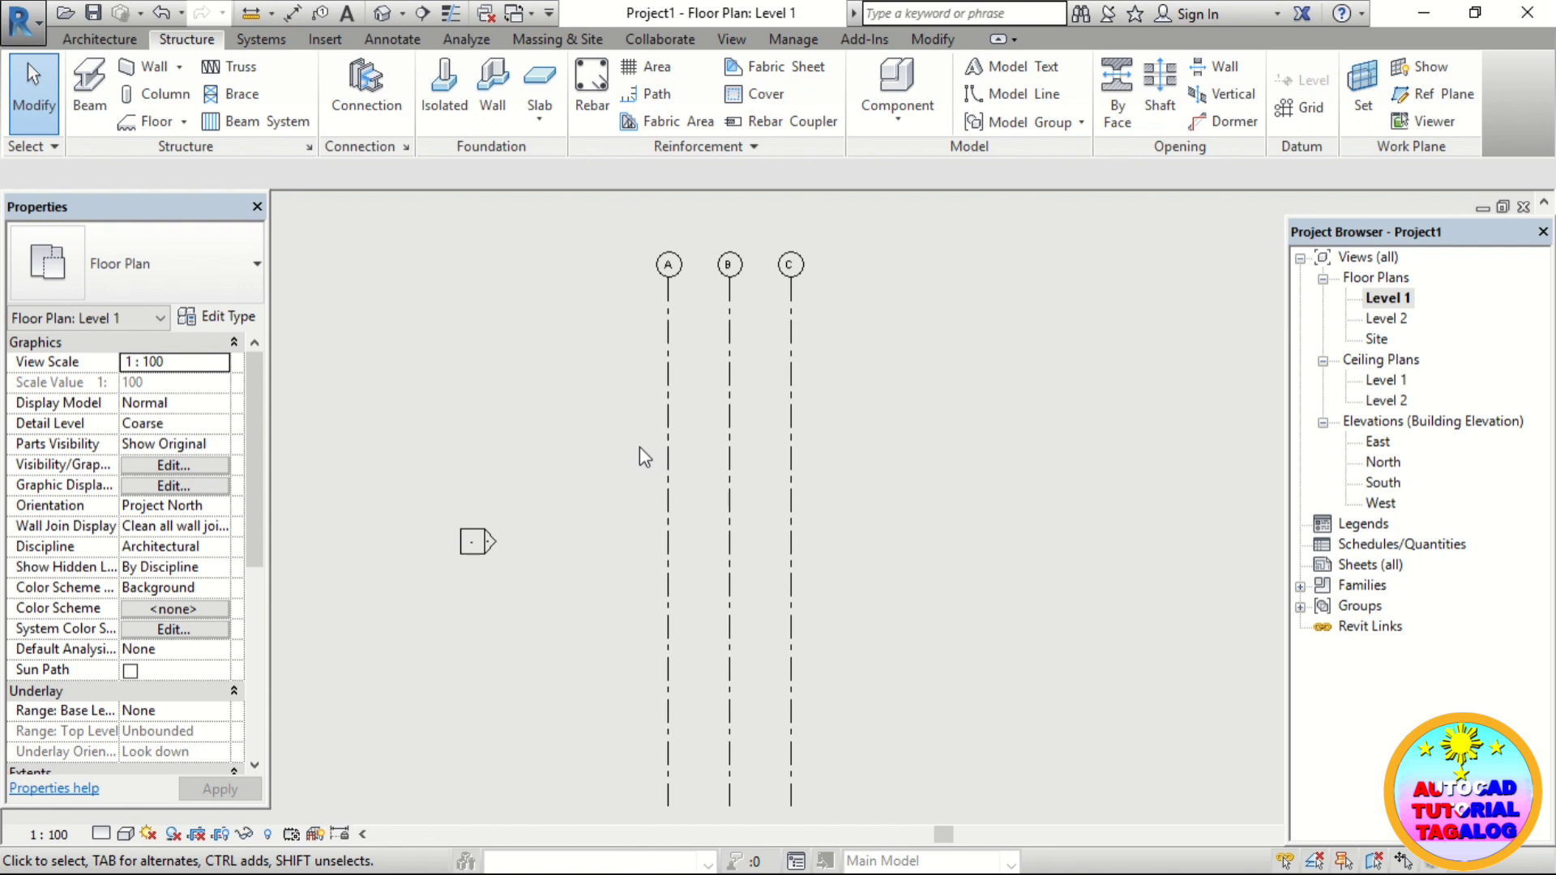
- Draw a horizontal grid line from left to right across grids A, B and C, just below their bubbles
key(g)
key(r)
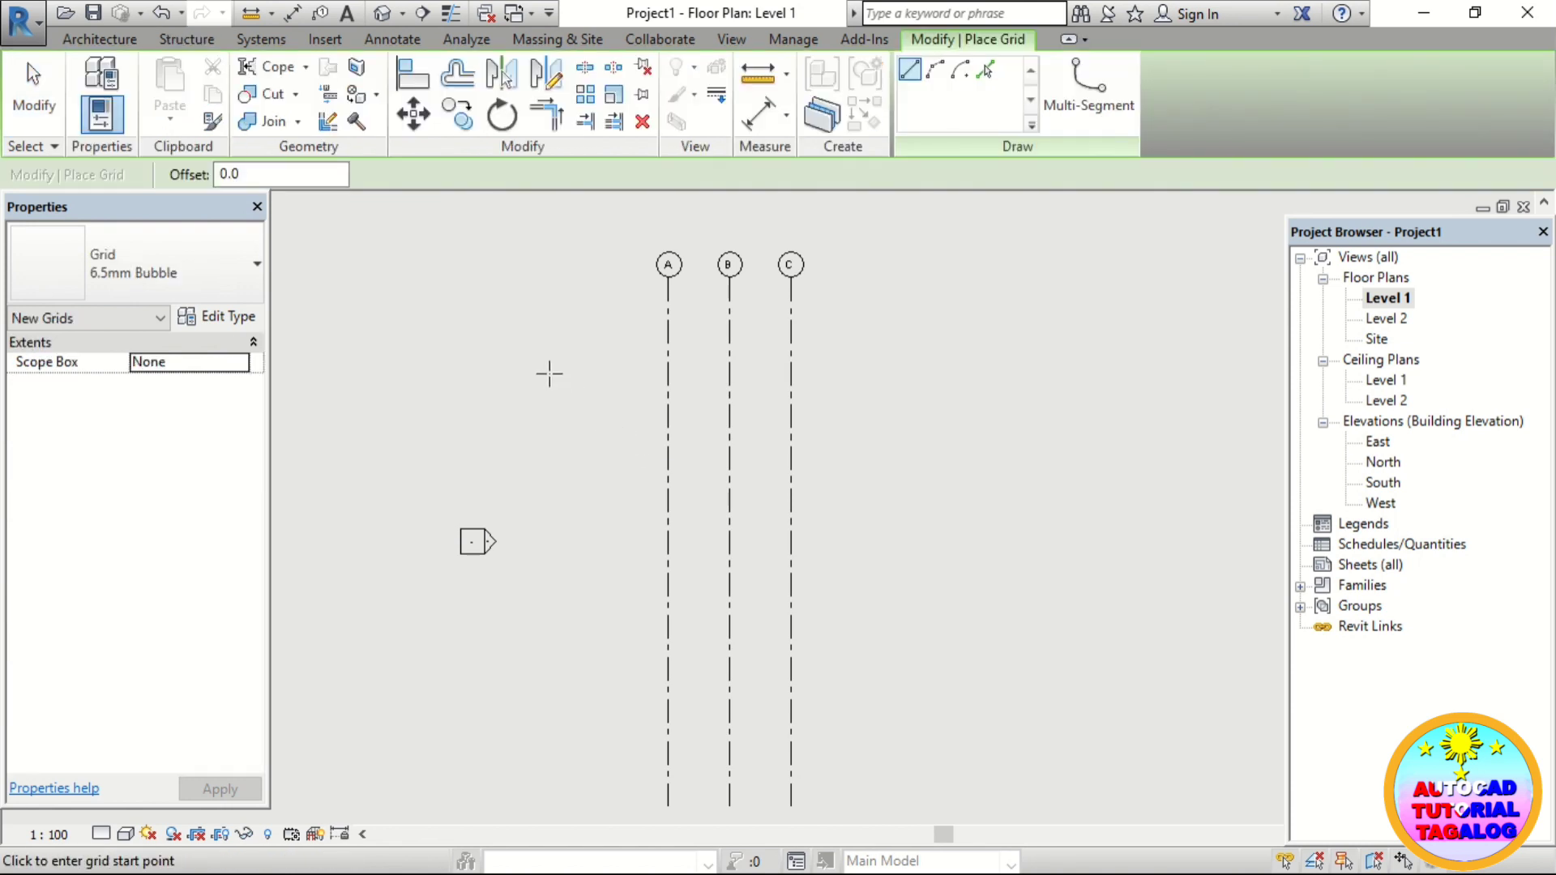
click(530, 342)
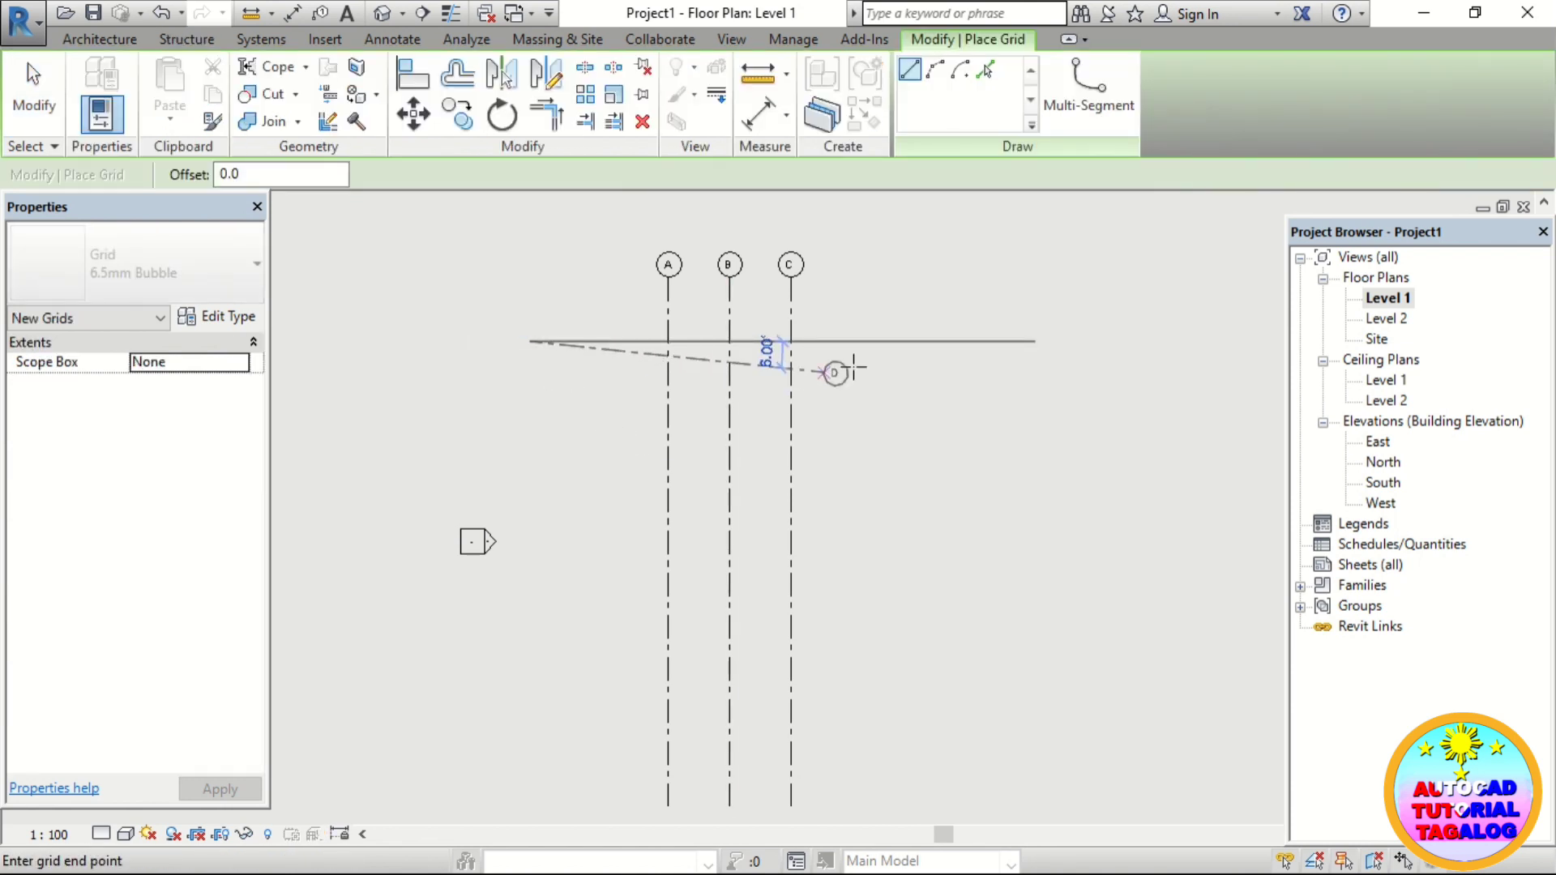
click(963, 341)
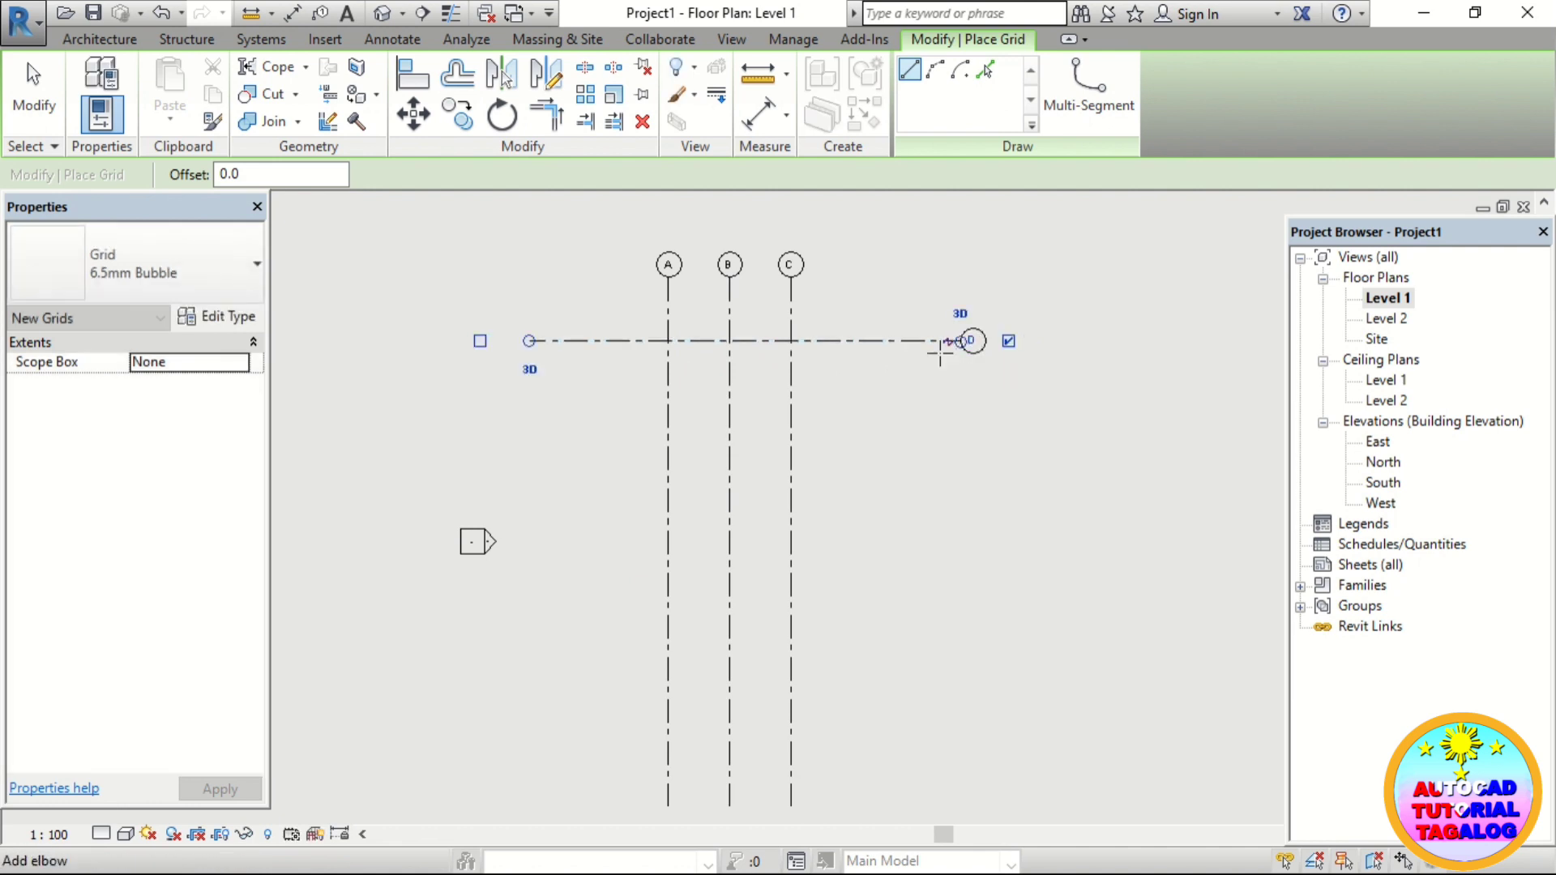
key(Escape)
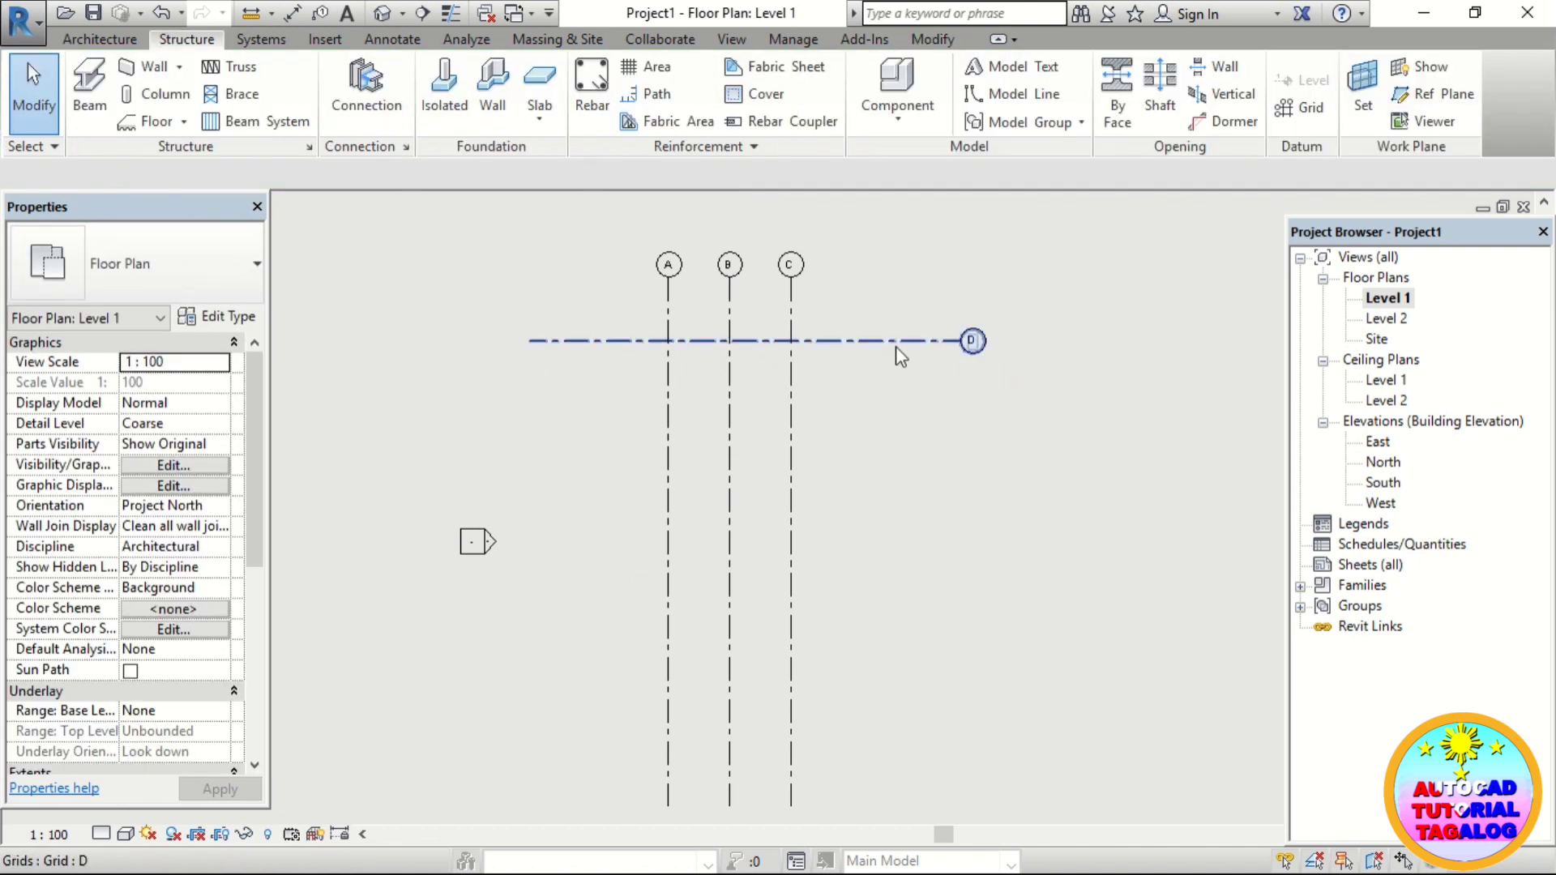
scroll(898, 342, up, 1)
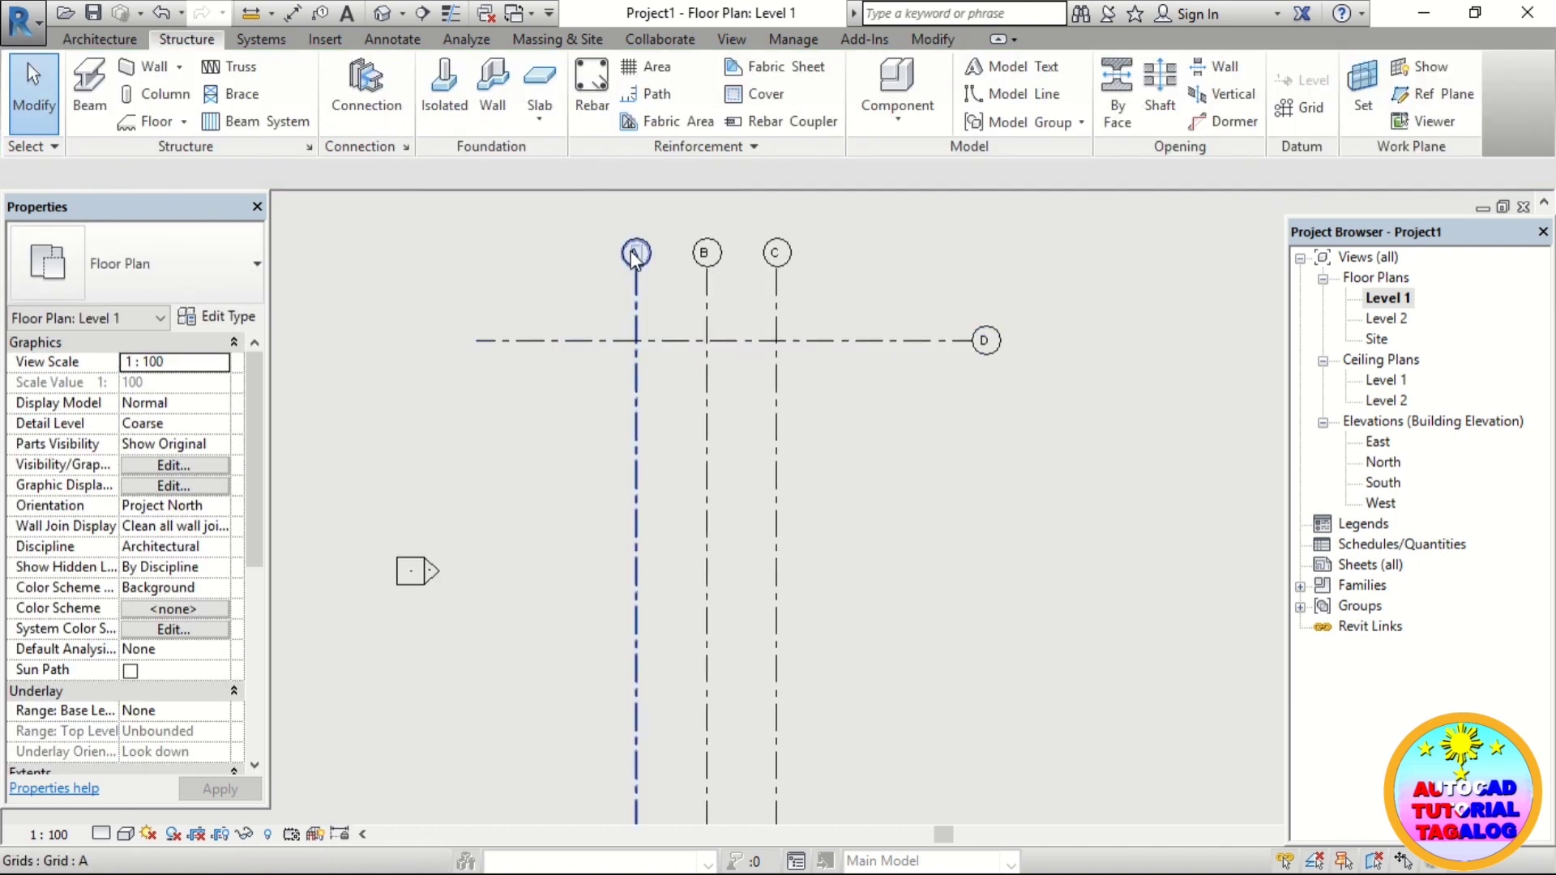
- Rename the horizontal grid line D as 1 in its bubble
scroll(984, 346, up, 1)
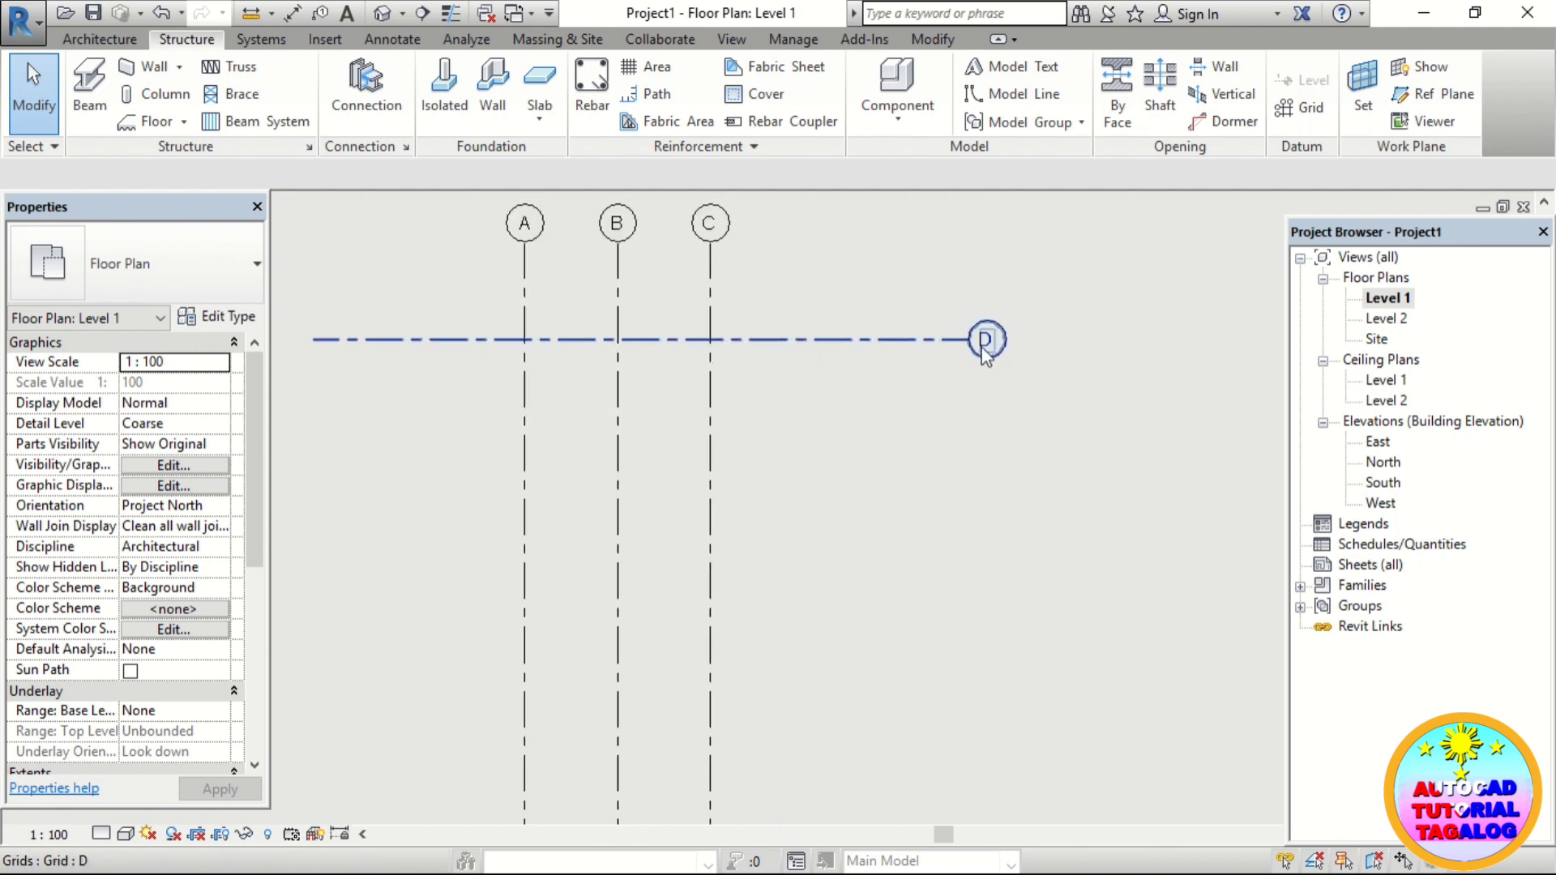
scroll(984, 346, up, 1)
click(985, 347)
click(986, 341)
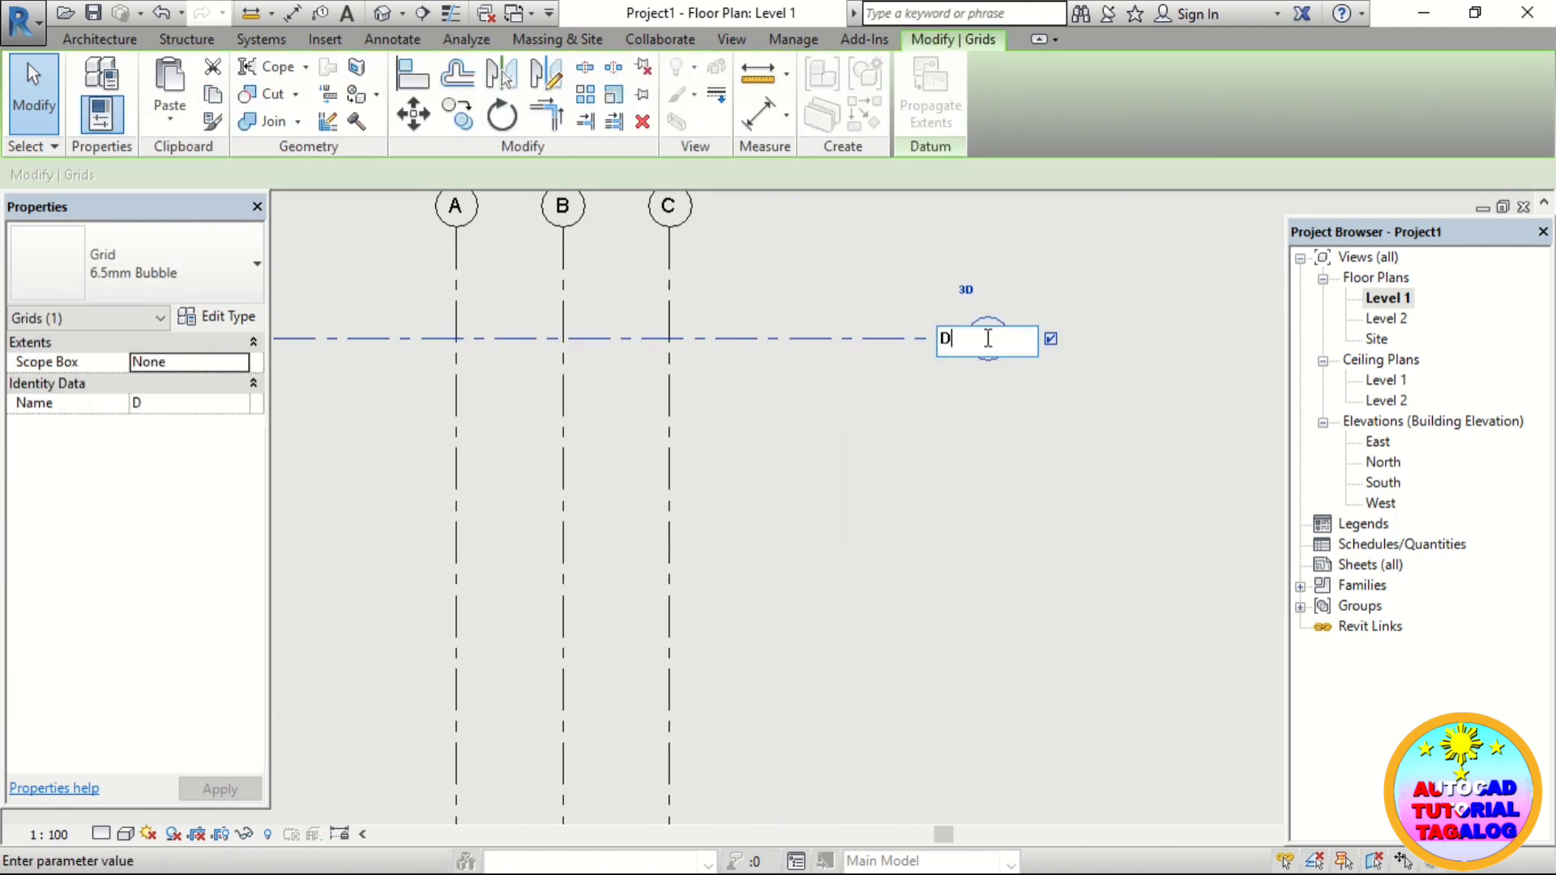
drag(949, 338, 941, 351)
text(1)
click(968, 382)
scroll(895, 375, down, 3)
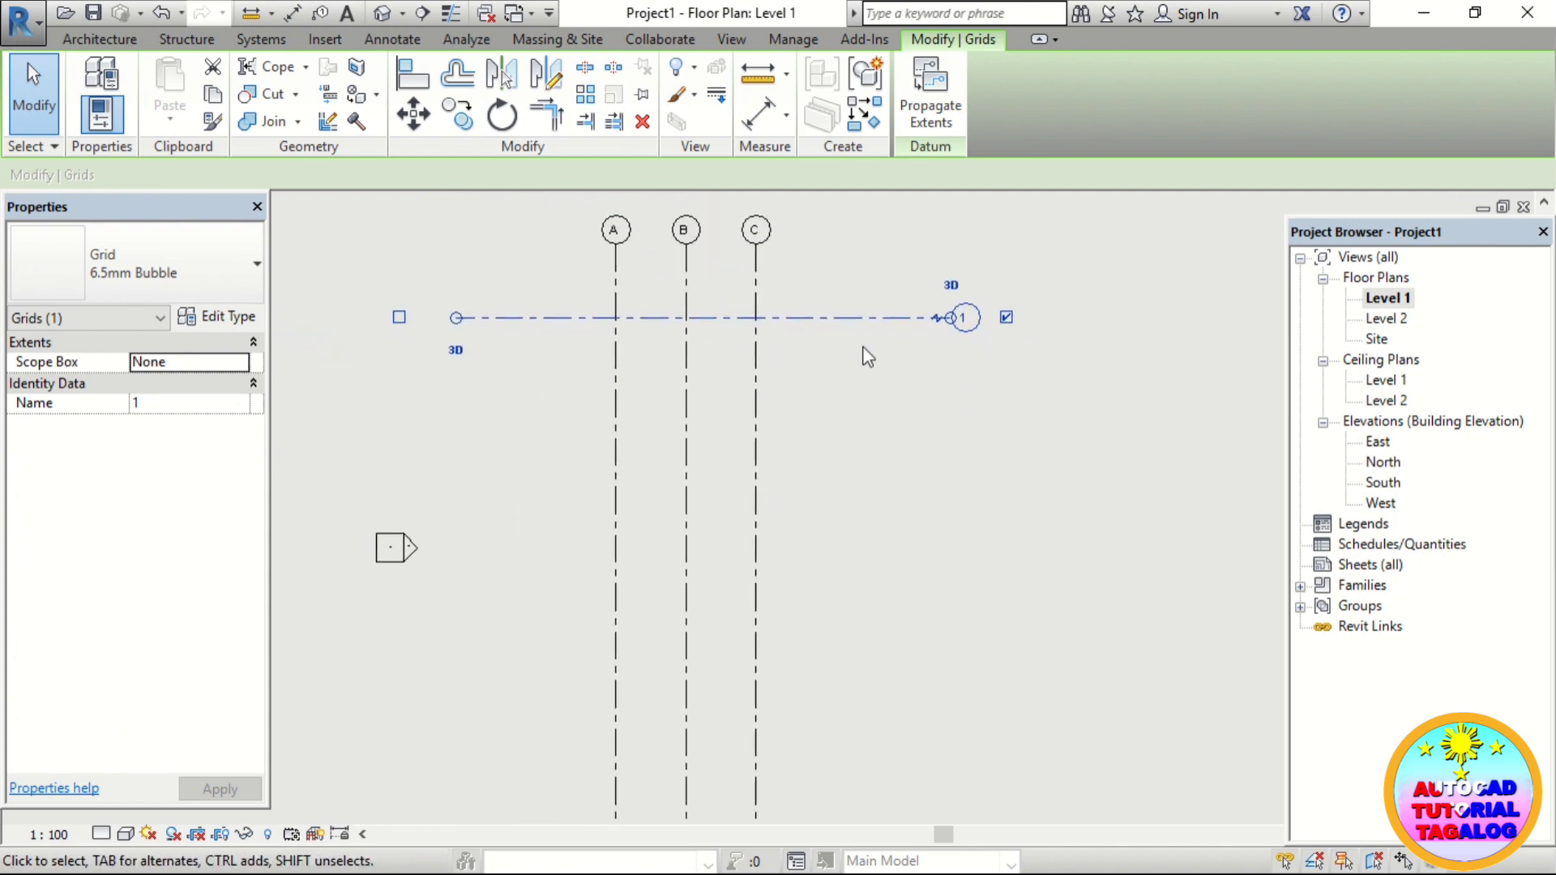
- Draw three more horizontal grid lines below grid 1, aligned with its ends and spaced about 4000, 4300 and 3800 mm apart
right_click(853, 322)
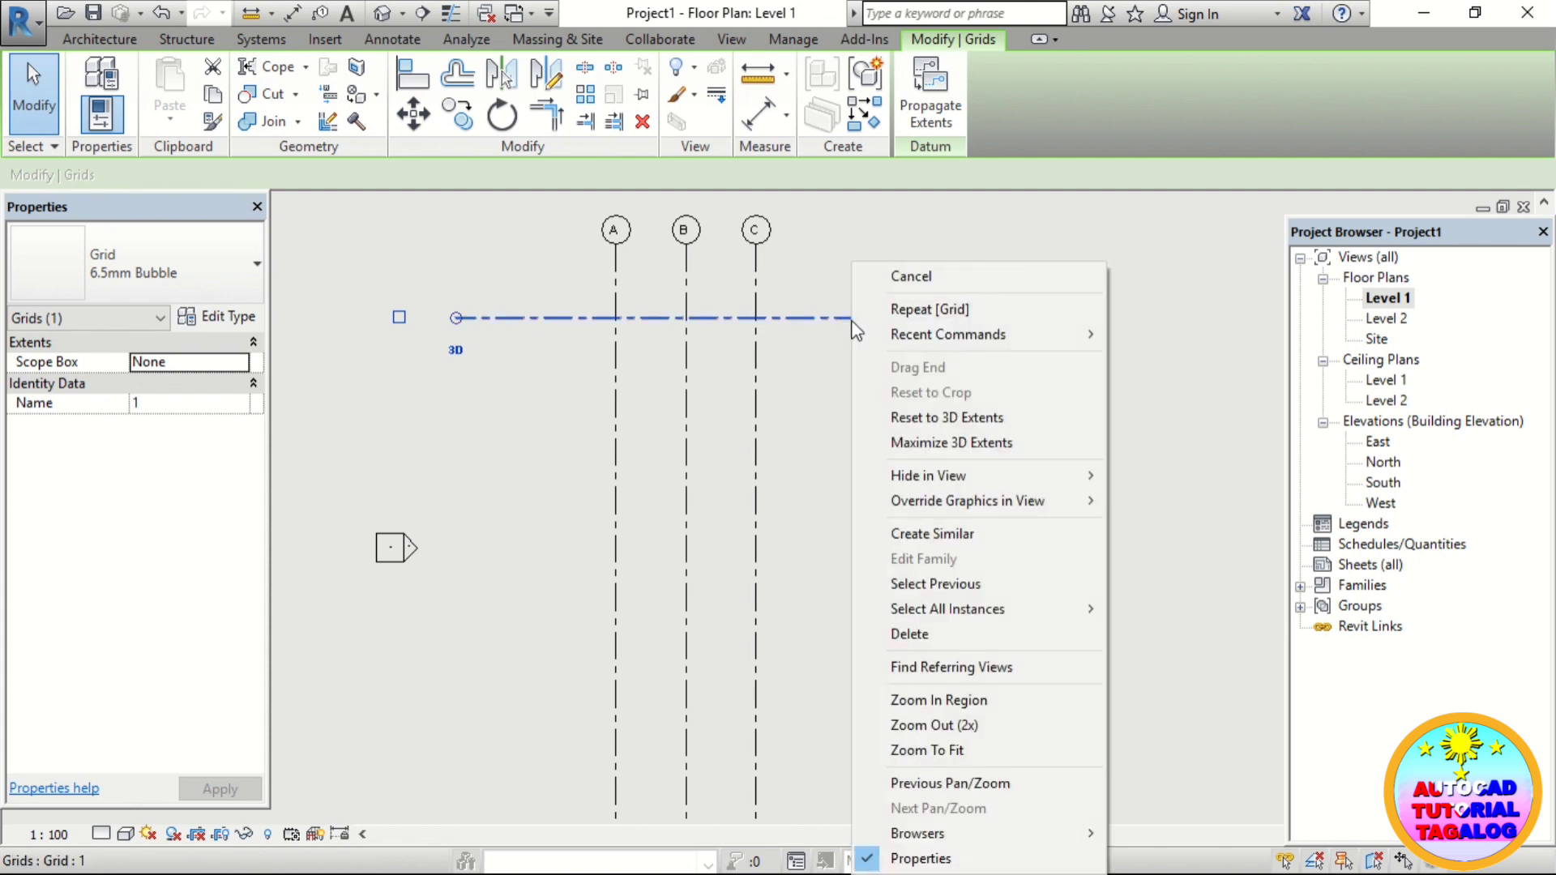
click(929, 535)
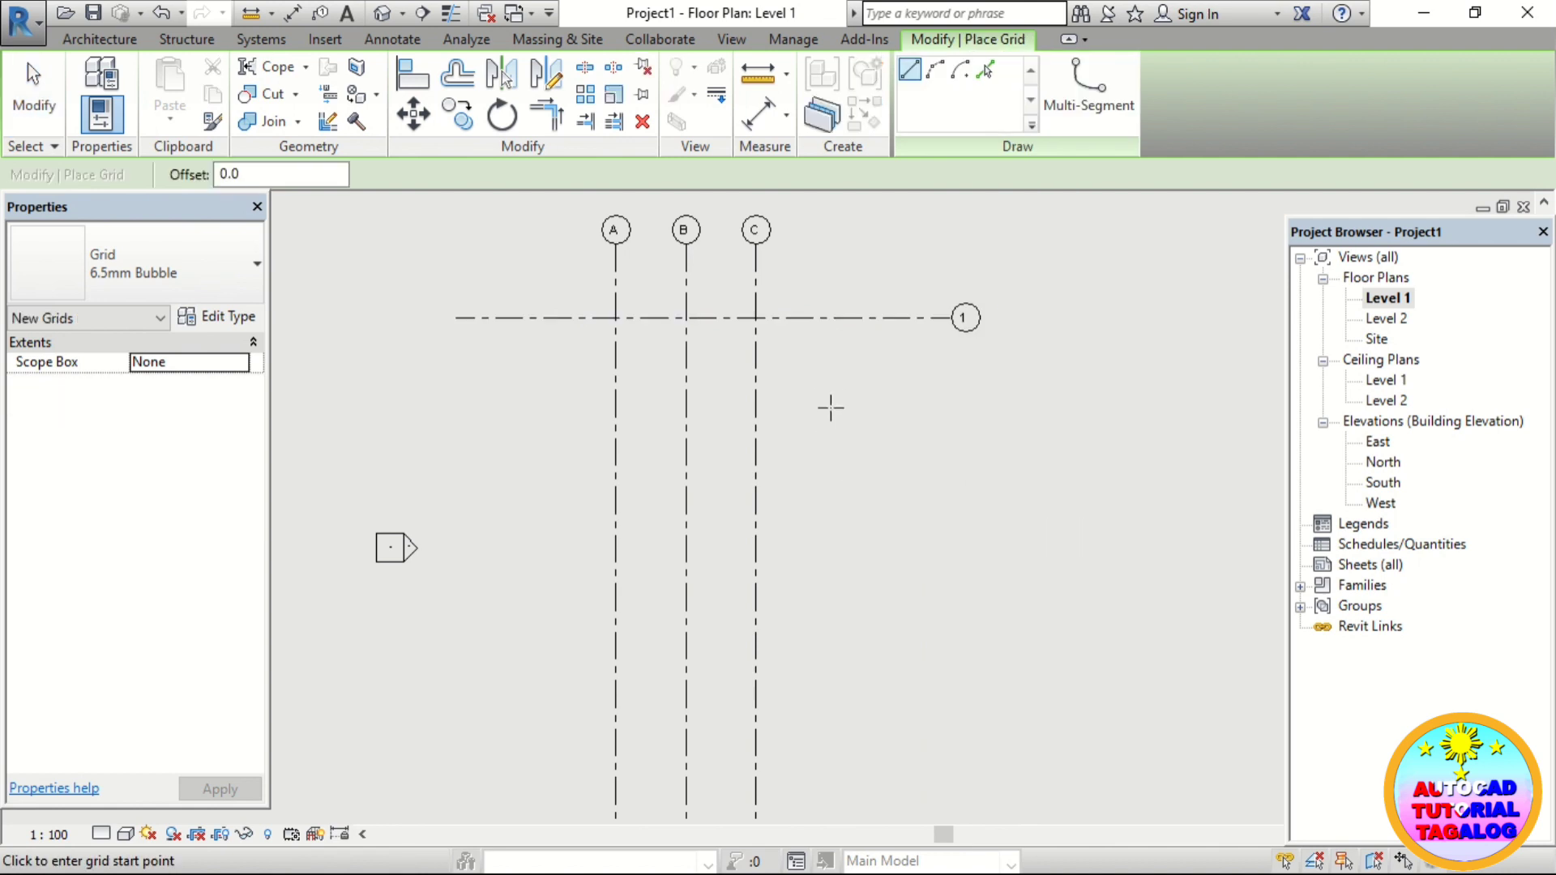
click(454, 404)
click(956, 404)
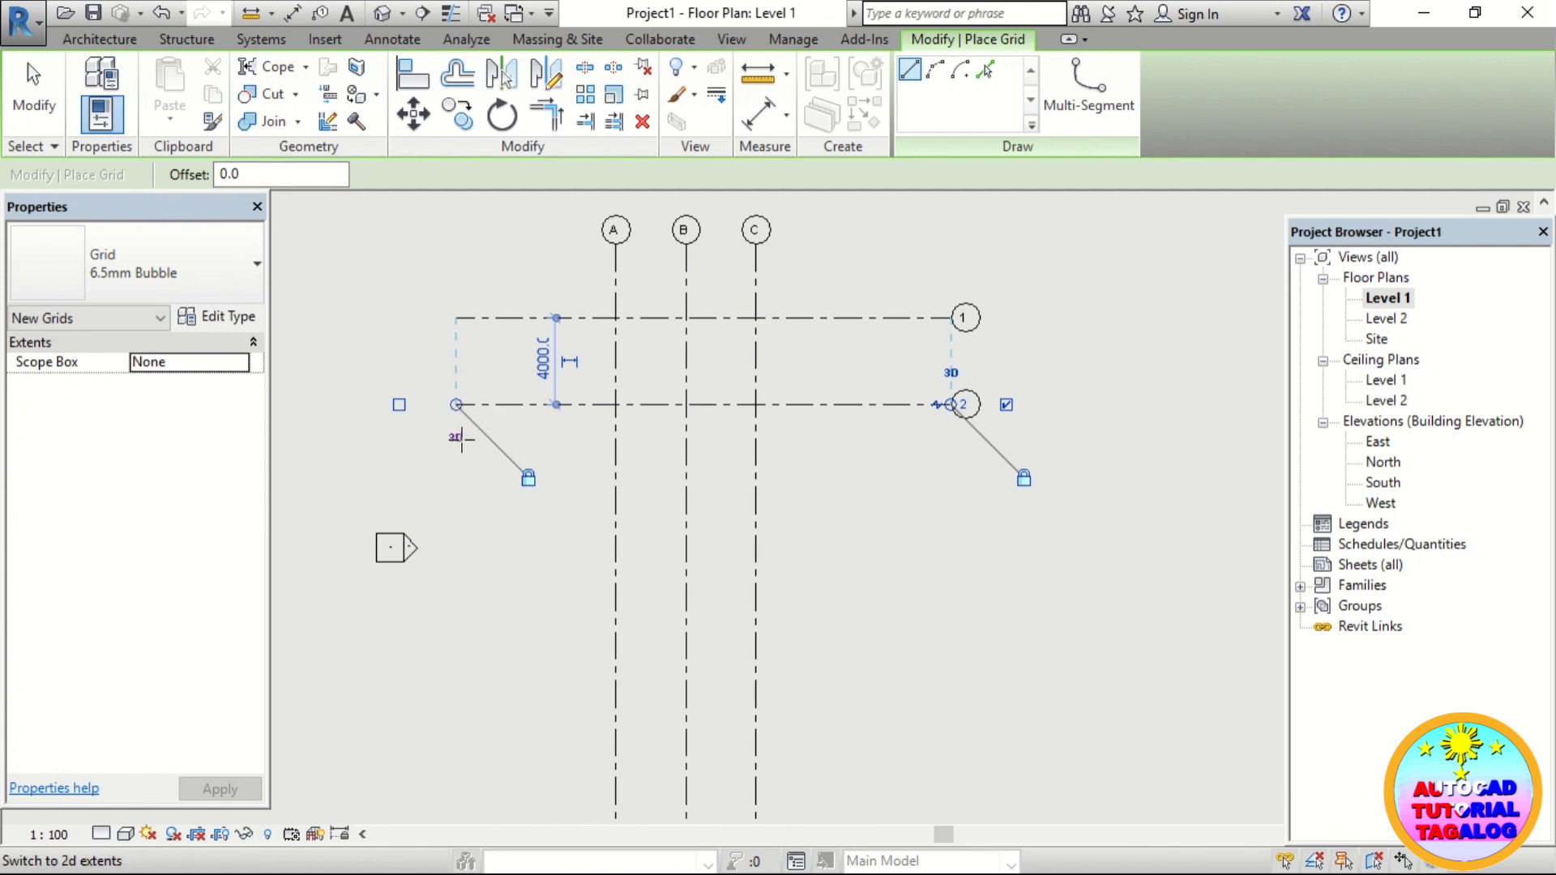
click(457, 498)
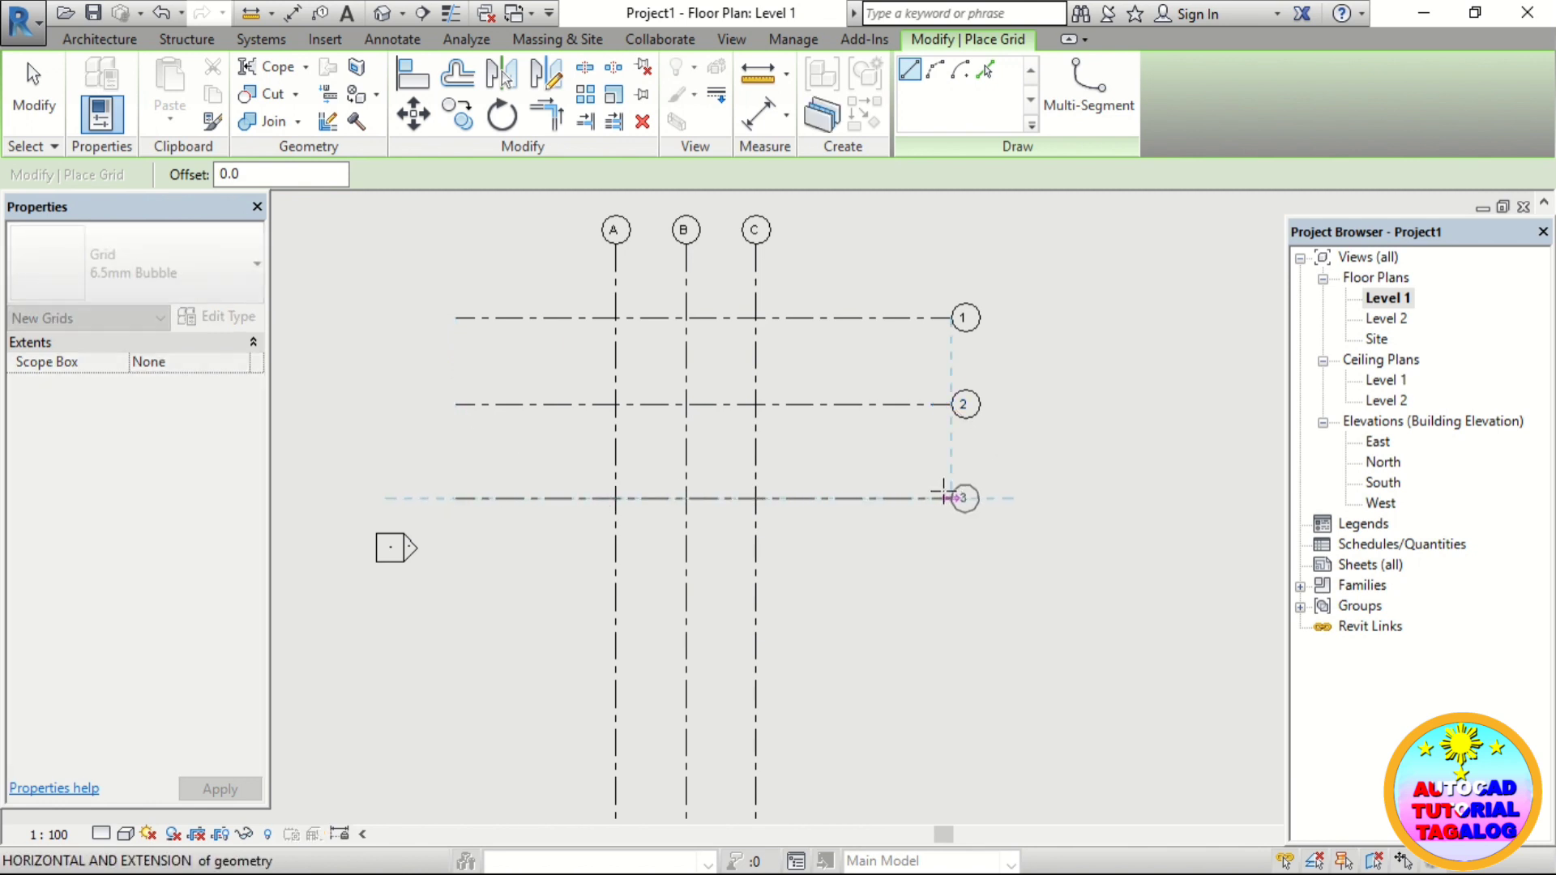
click(952, 498)
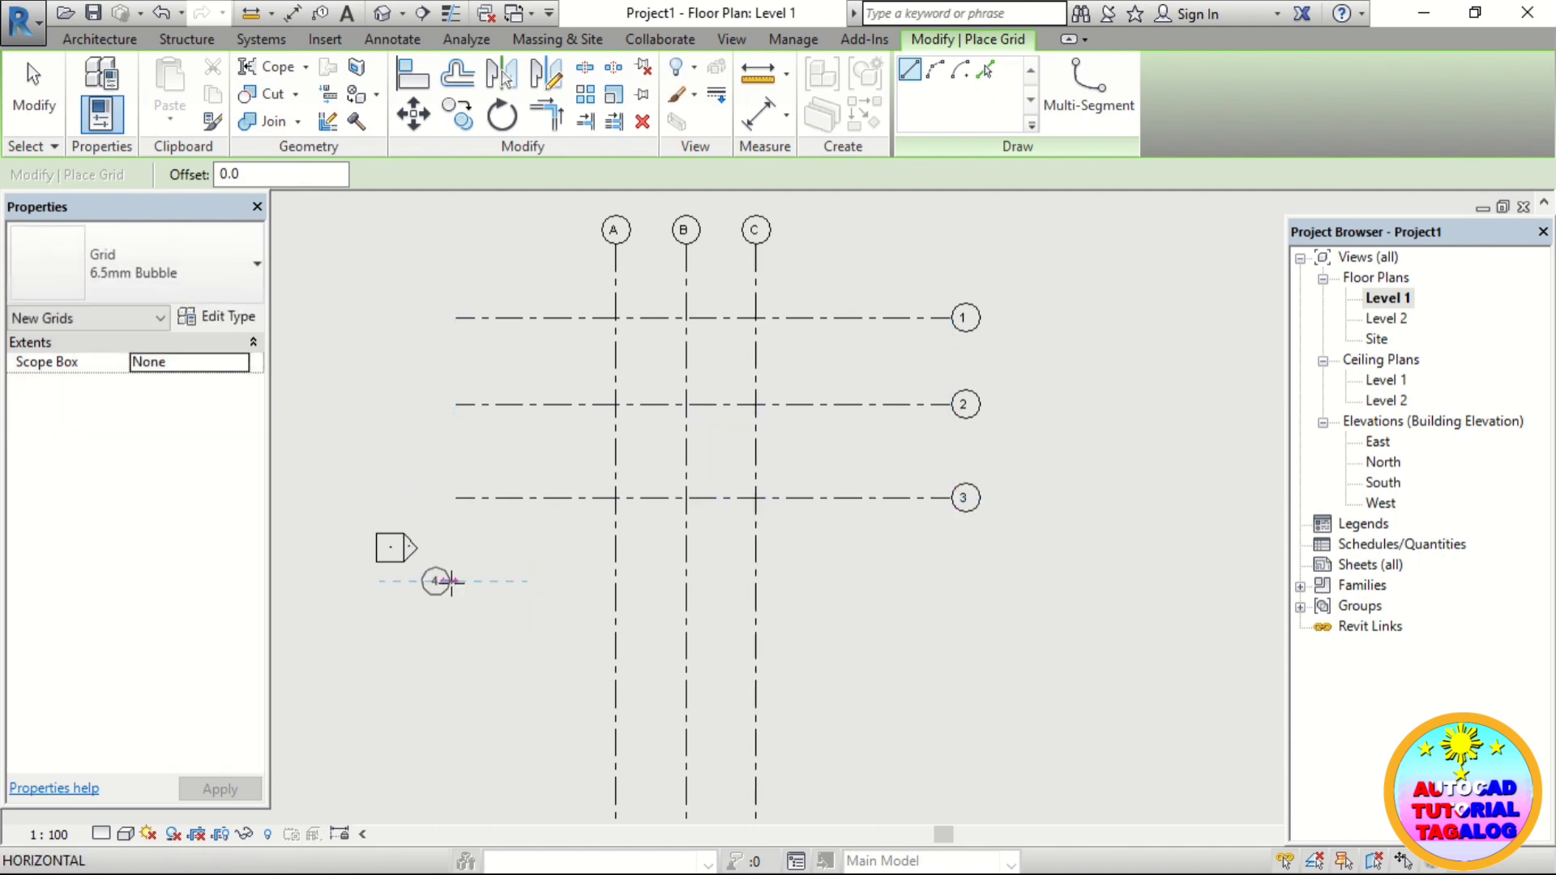
click(454, 581)
click(952, 581)
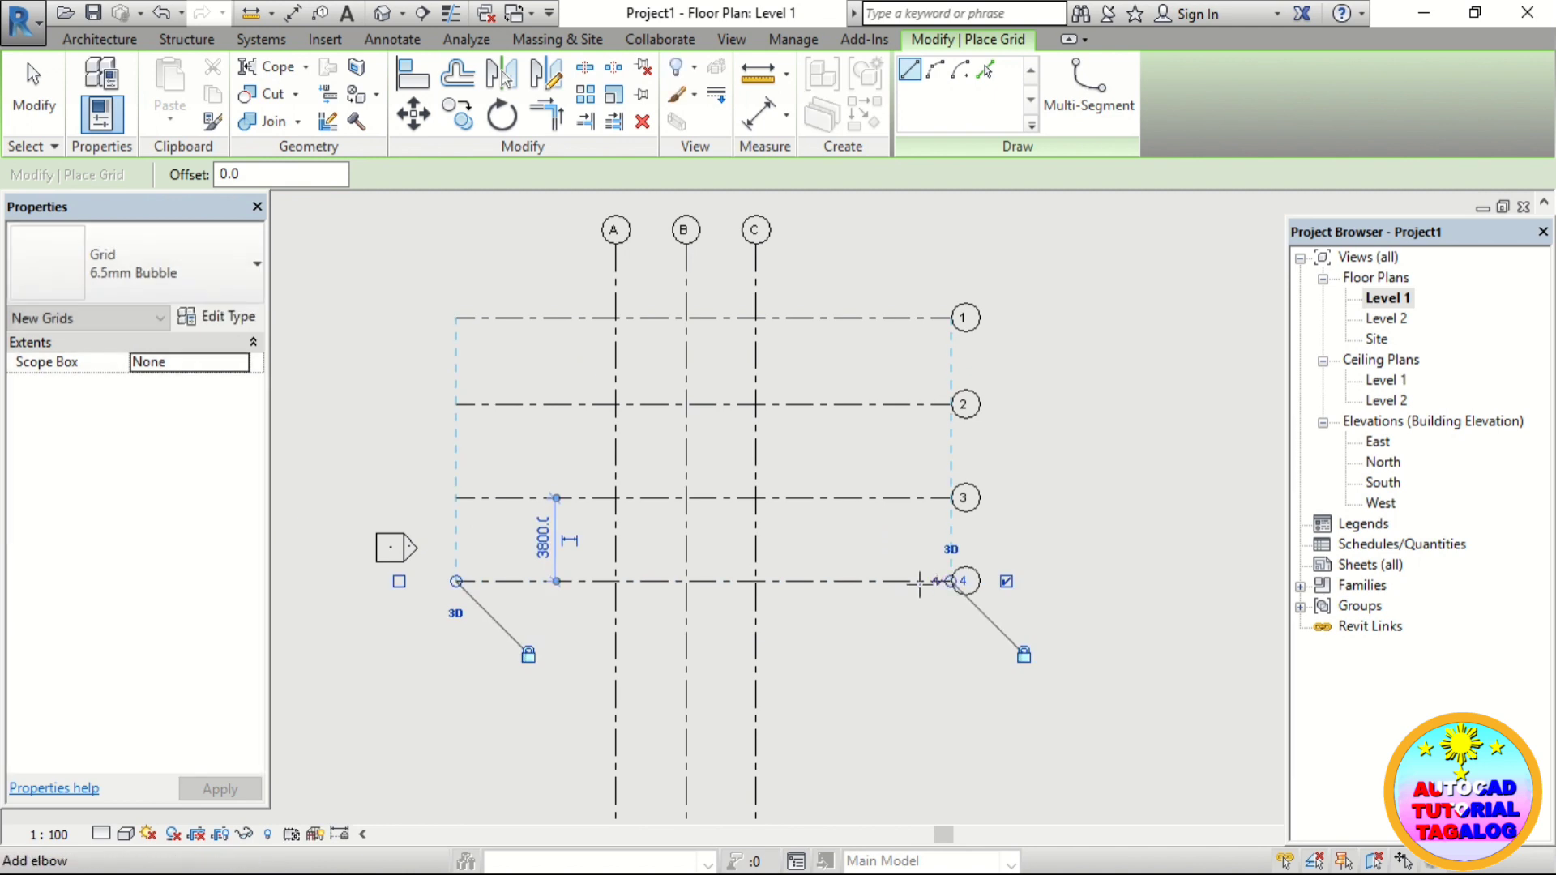
key(Escape)
key(Escape)
scroll(745, 585, down, 1)
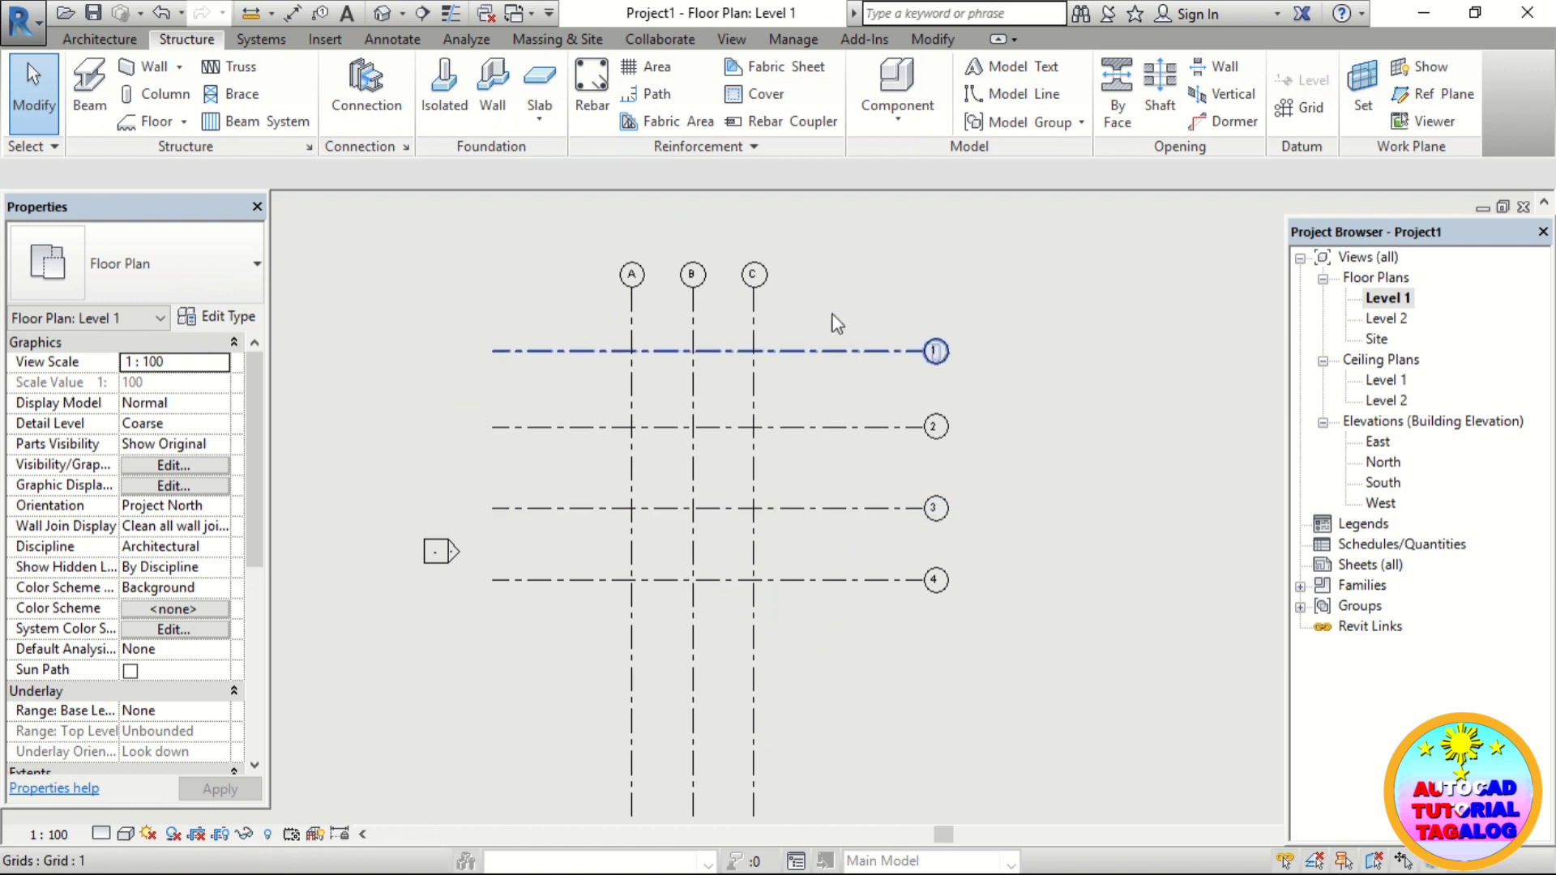
click(934, 39)
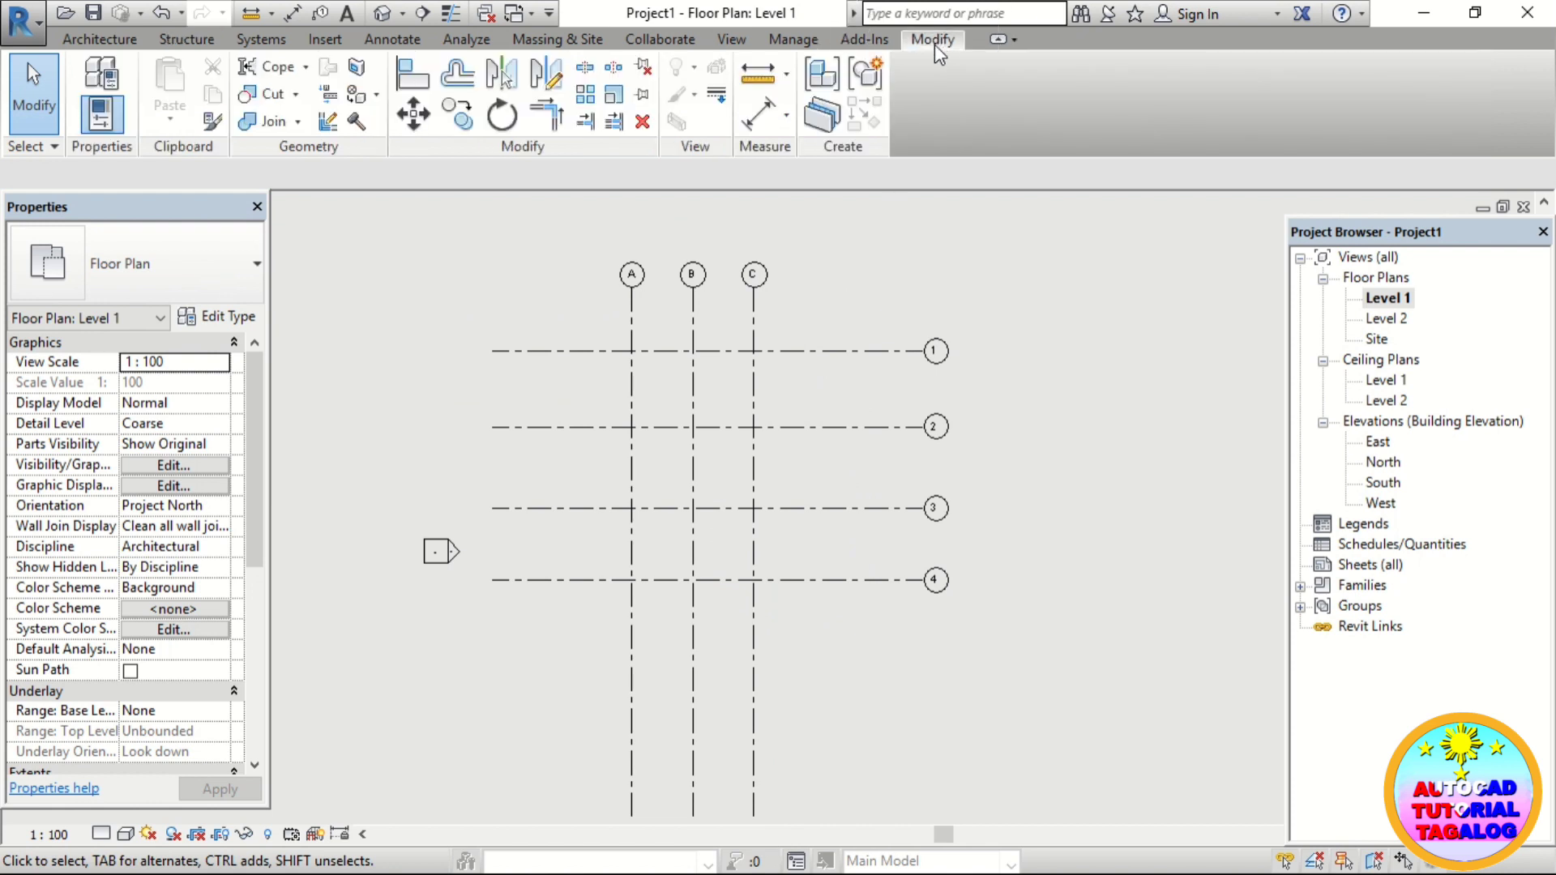
click(786, 115)
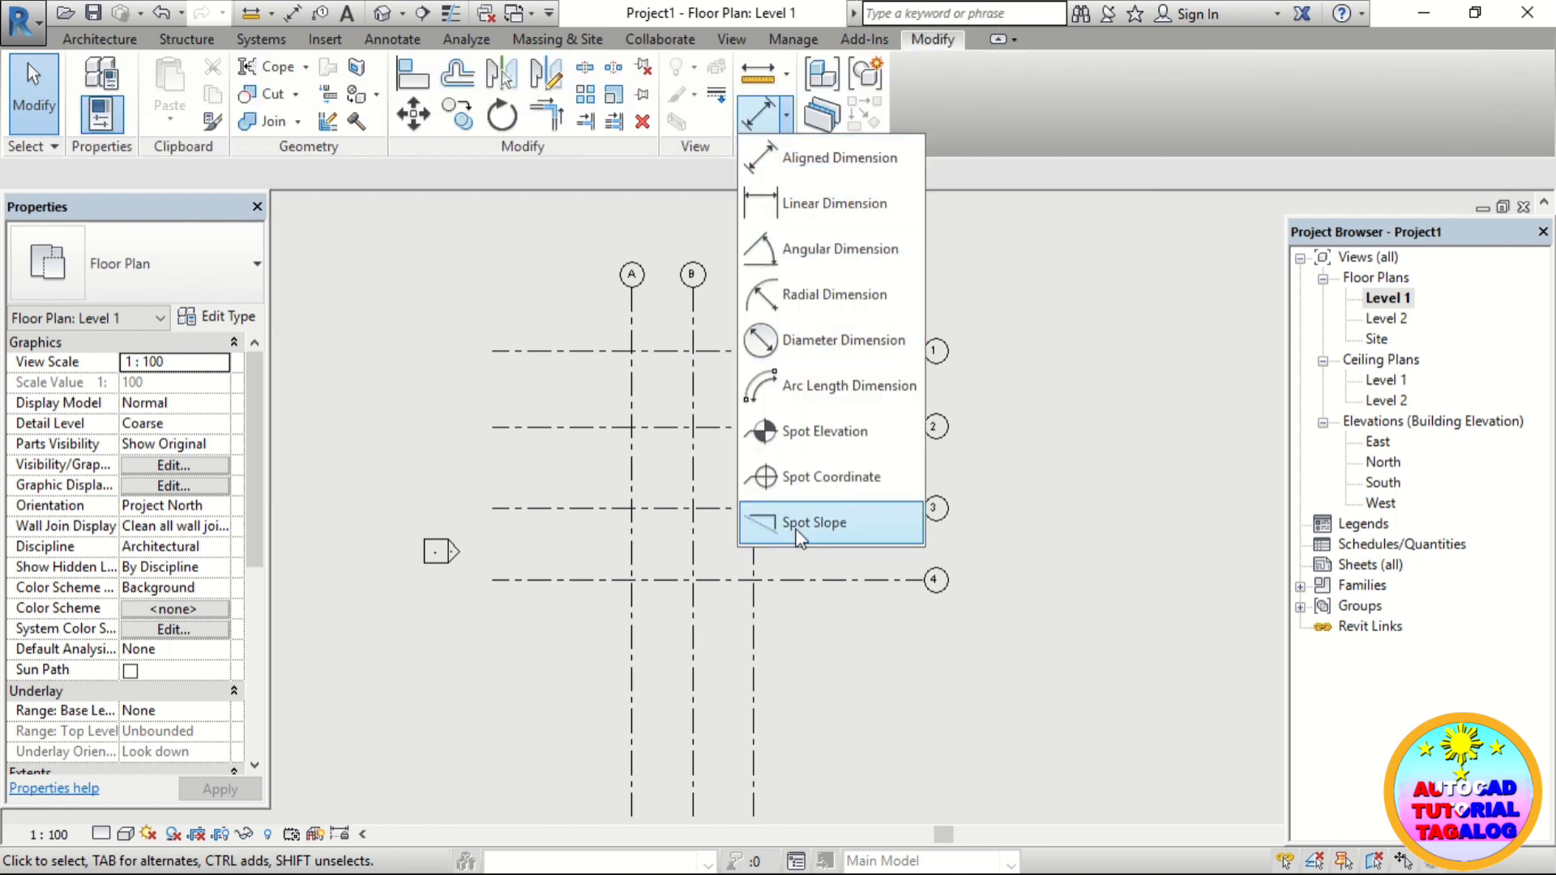
click(768, 123)
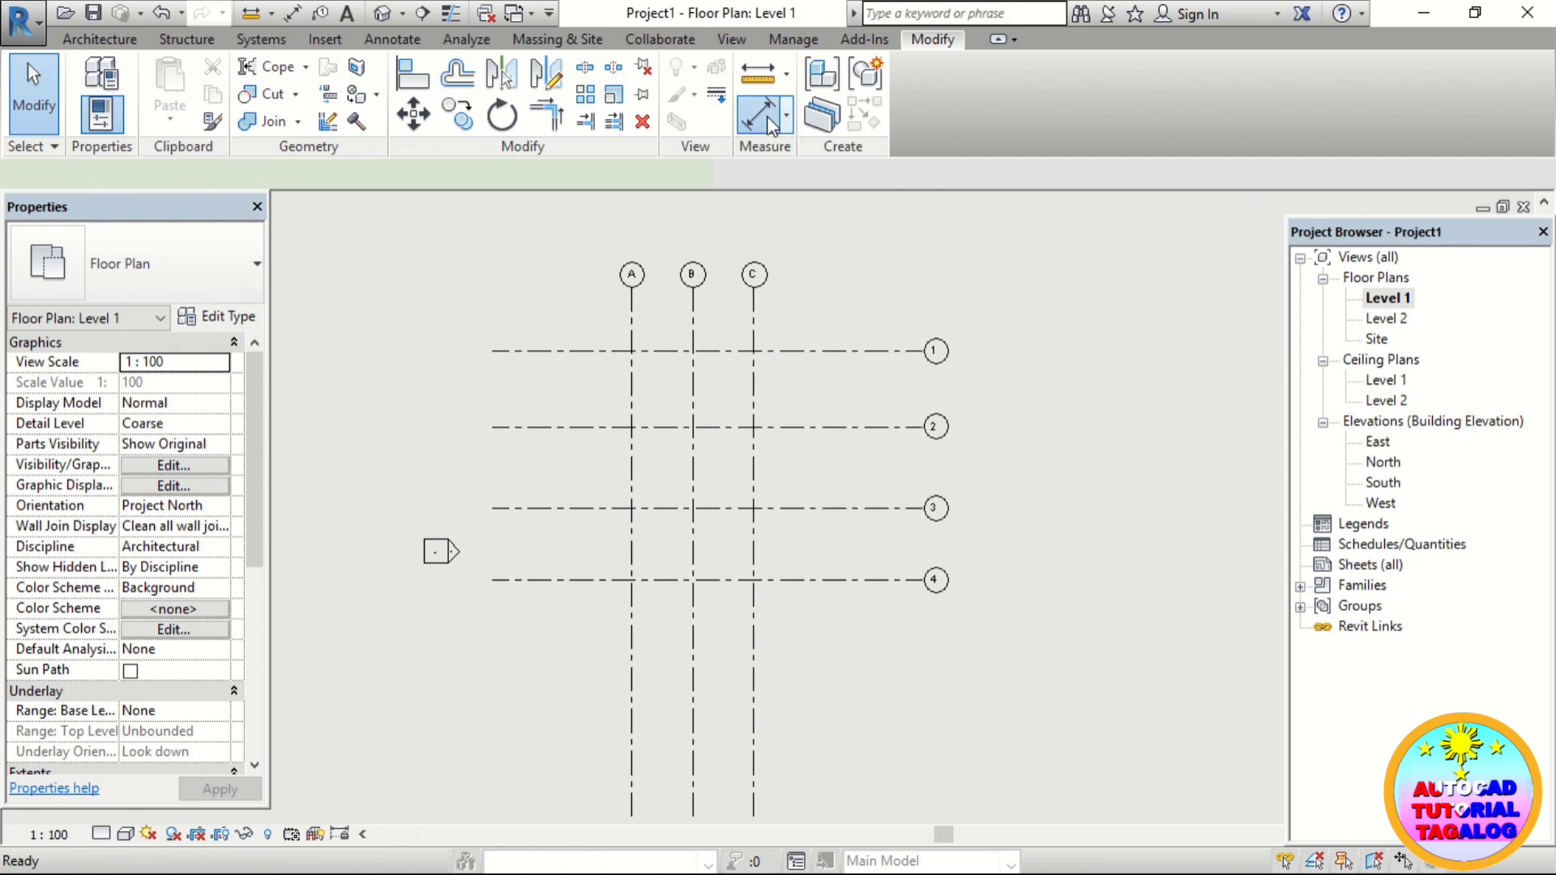
click(762, 117)
key(Escape)
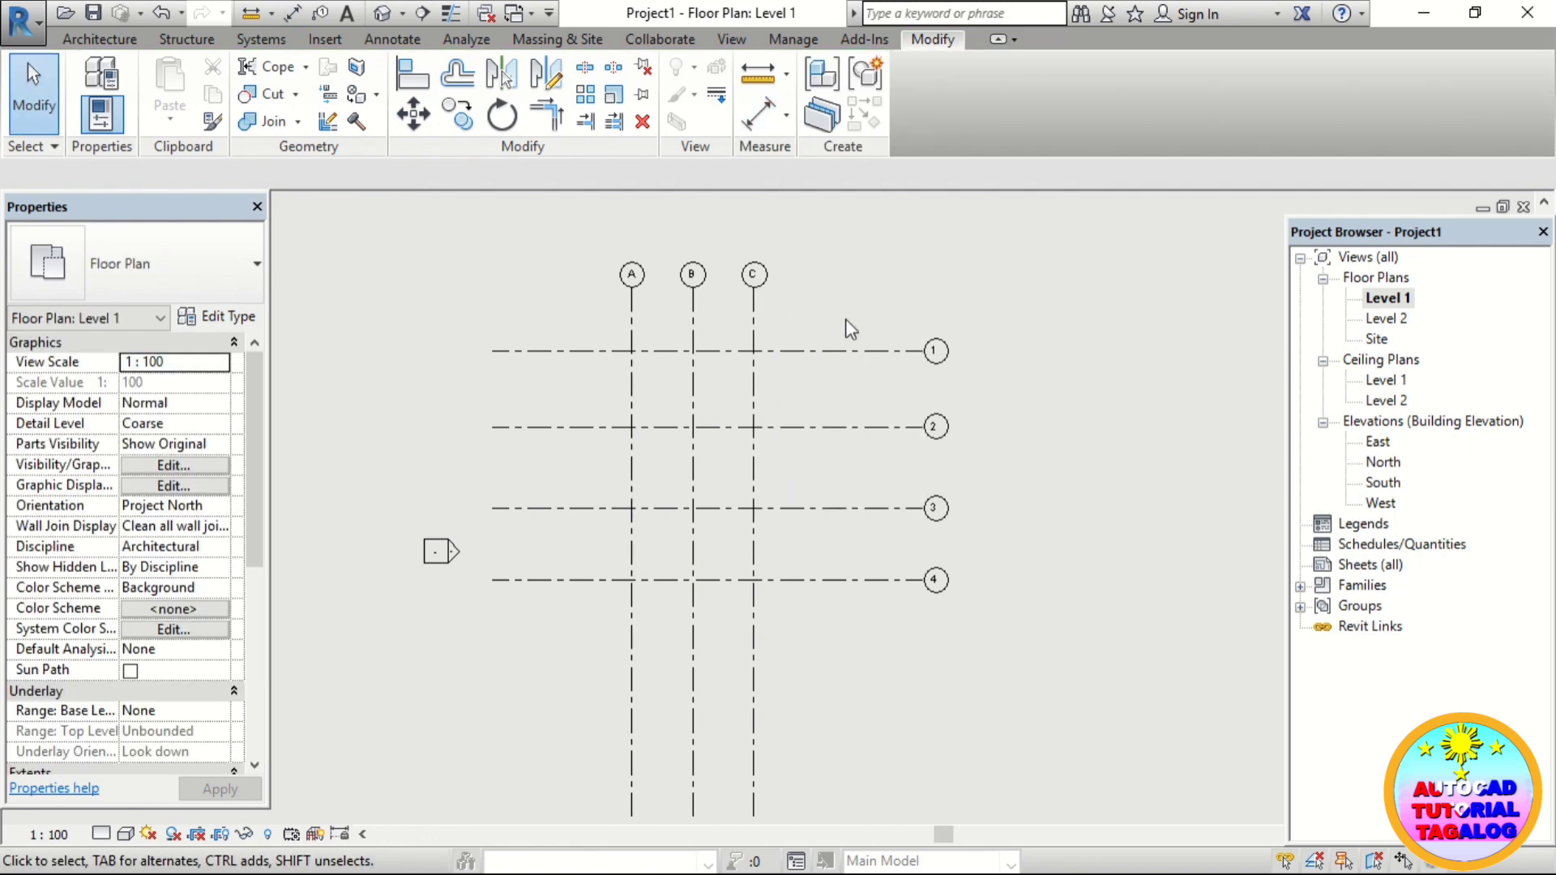
- Place a continuous aligned dimension chain across horizontal grid lines 1, 2, 3 and 4, between grid C and the numbered bubbles
key(d)
key(i)
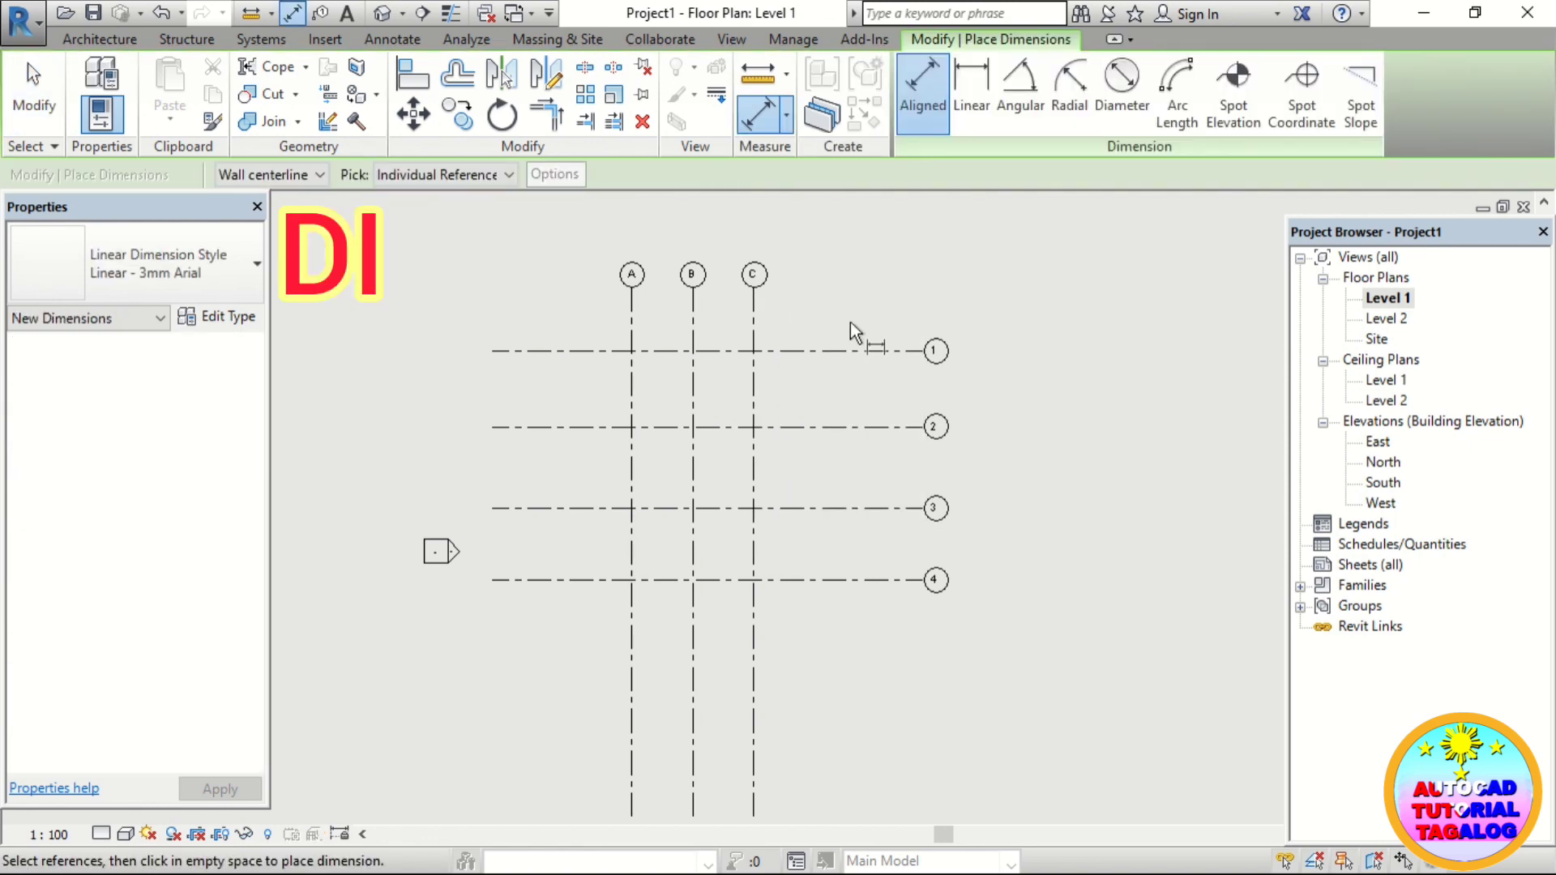
click(846, 350)
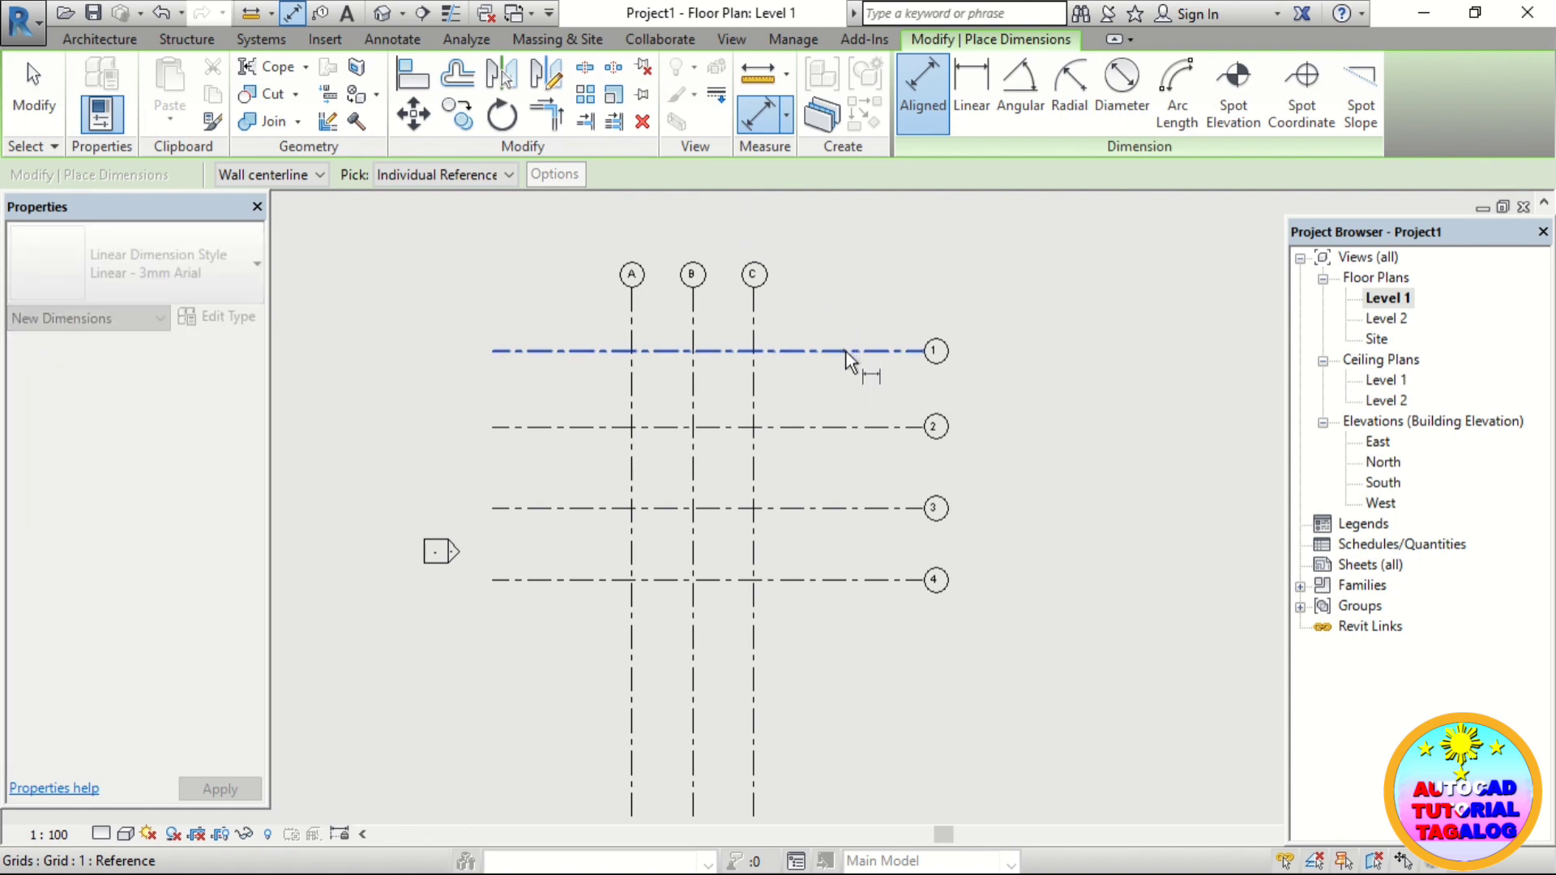
click(849, 426)
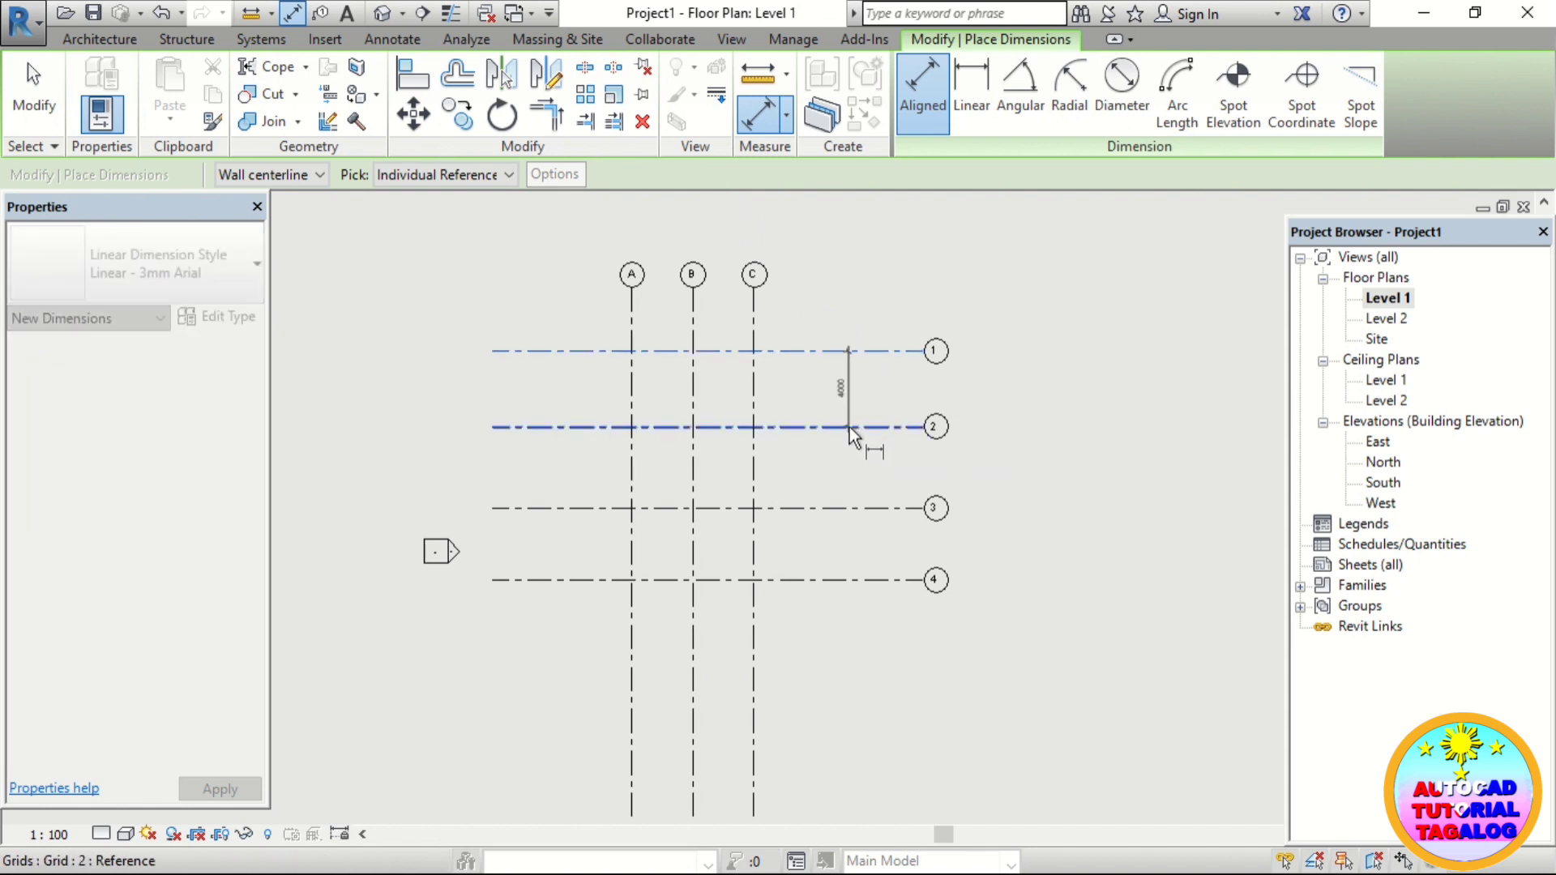
click(849, 504)
click(854, 580)
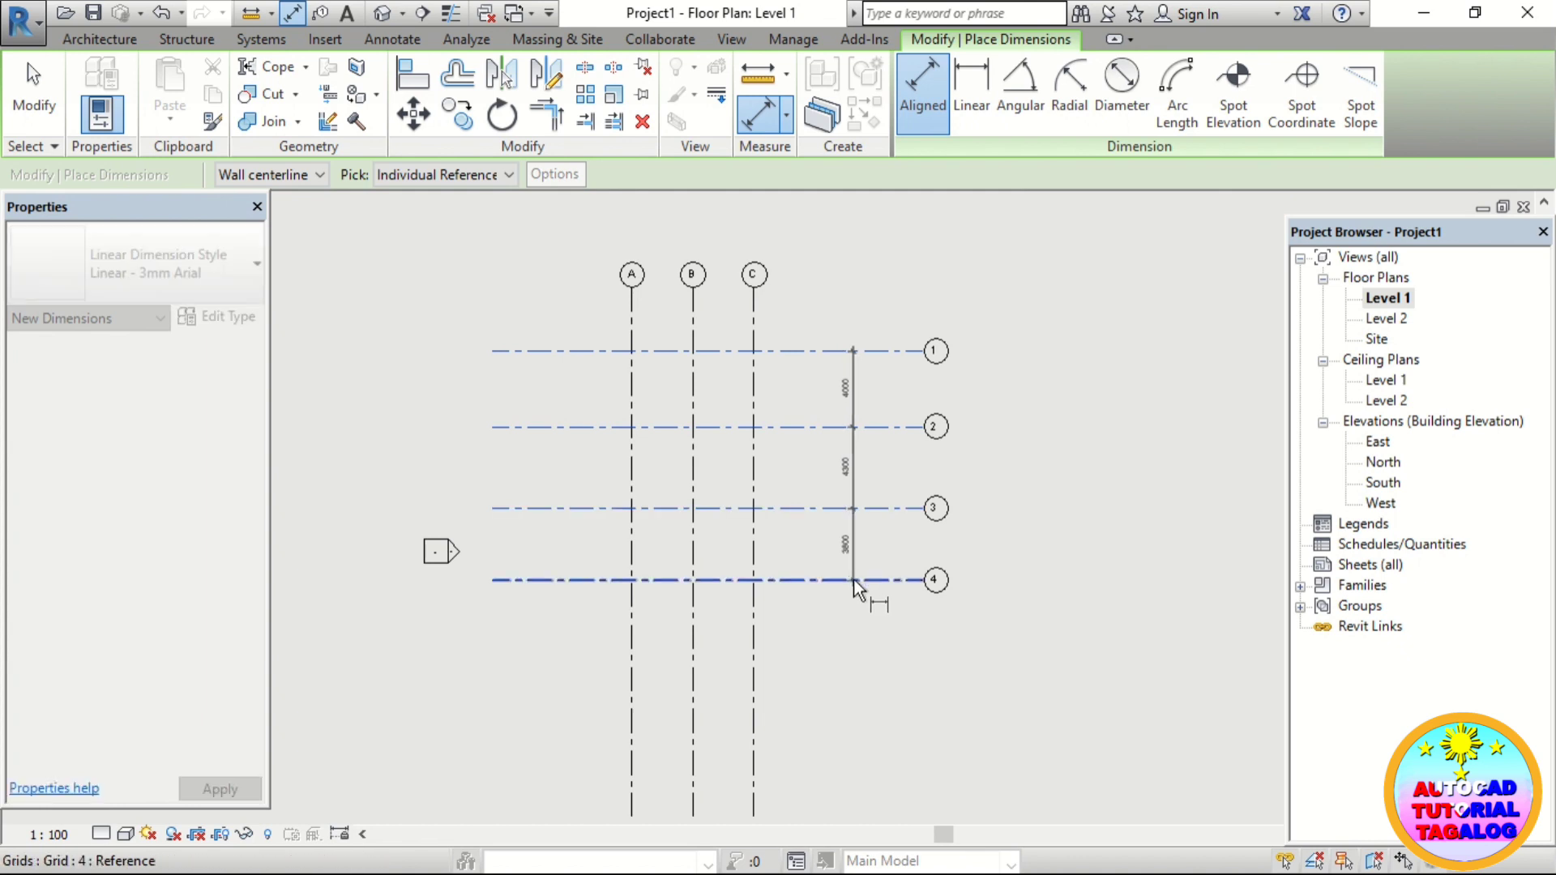
click(856, 648)
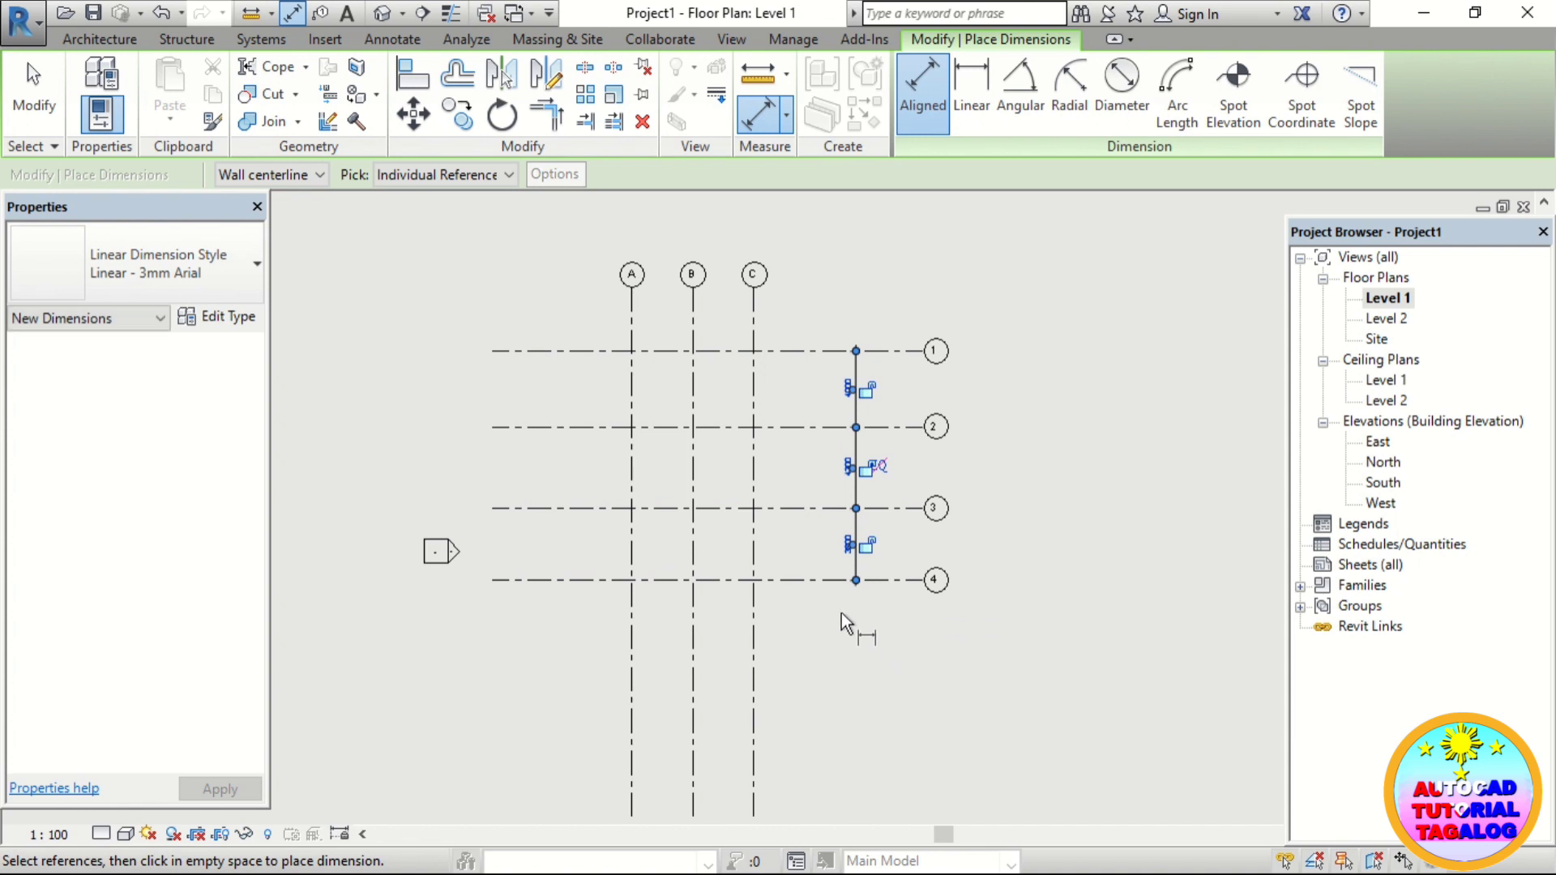
scroll(847, 616, up, 1)
scroll(867, 425, up, 2)
key(Escape)
key(Escape)
scroll(872, 428, down, 1)
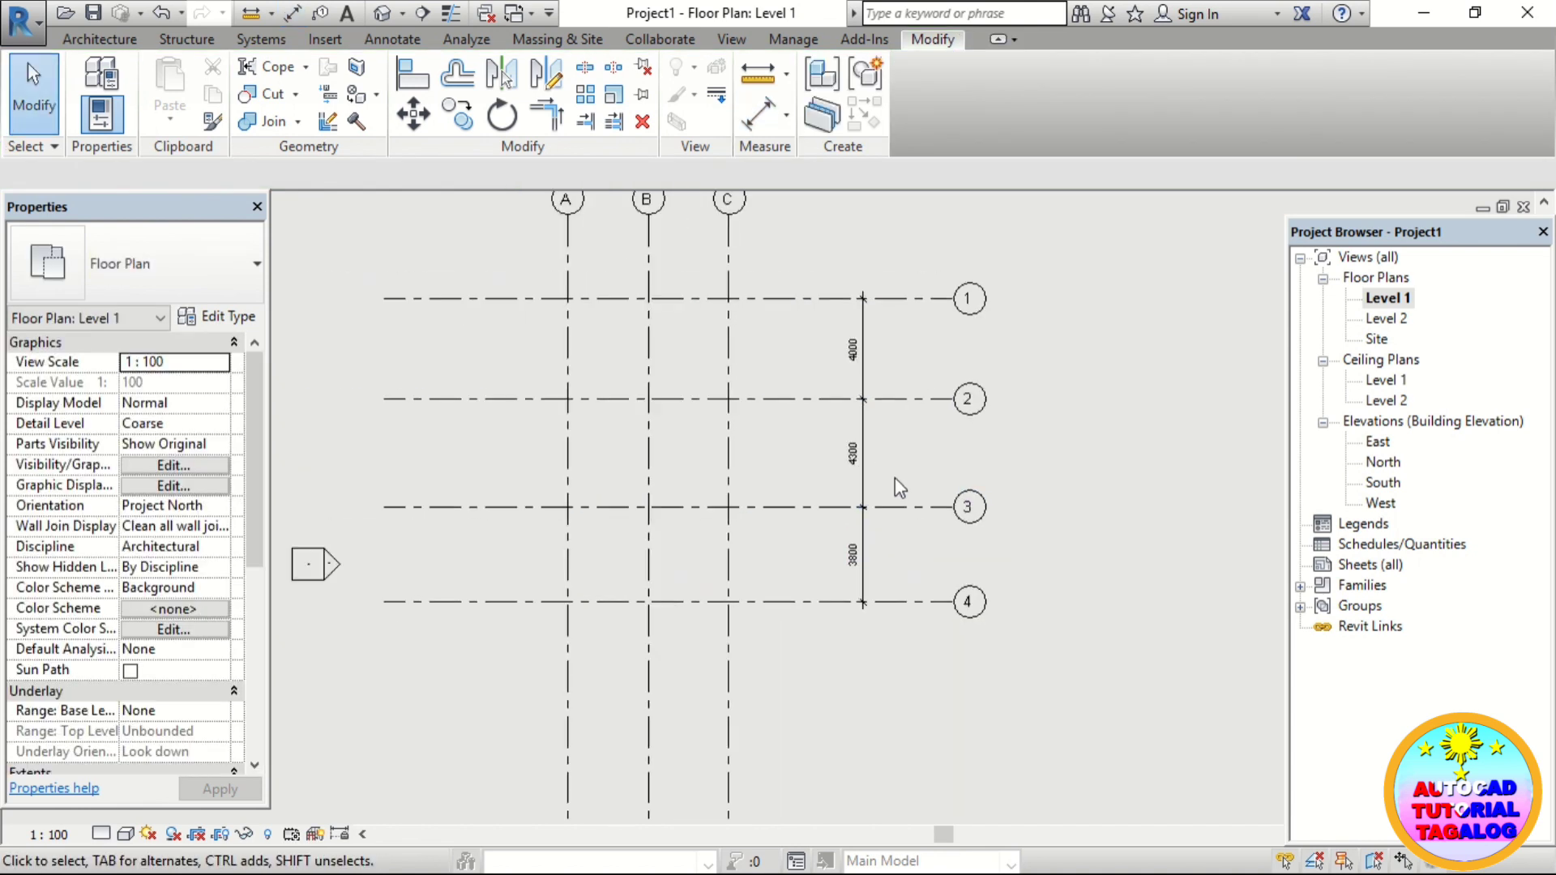
middle_drag(865, 548, 861, 563)
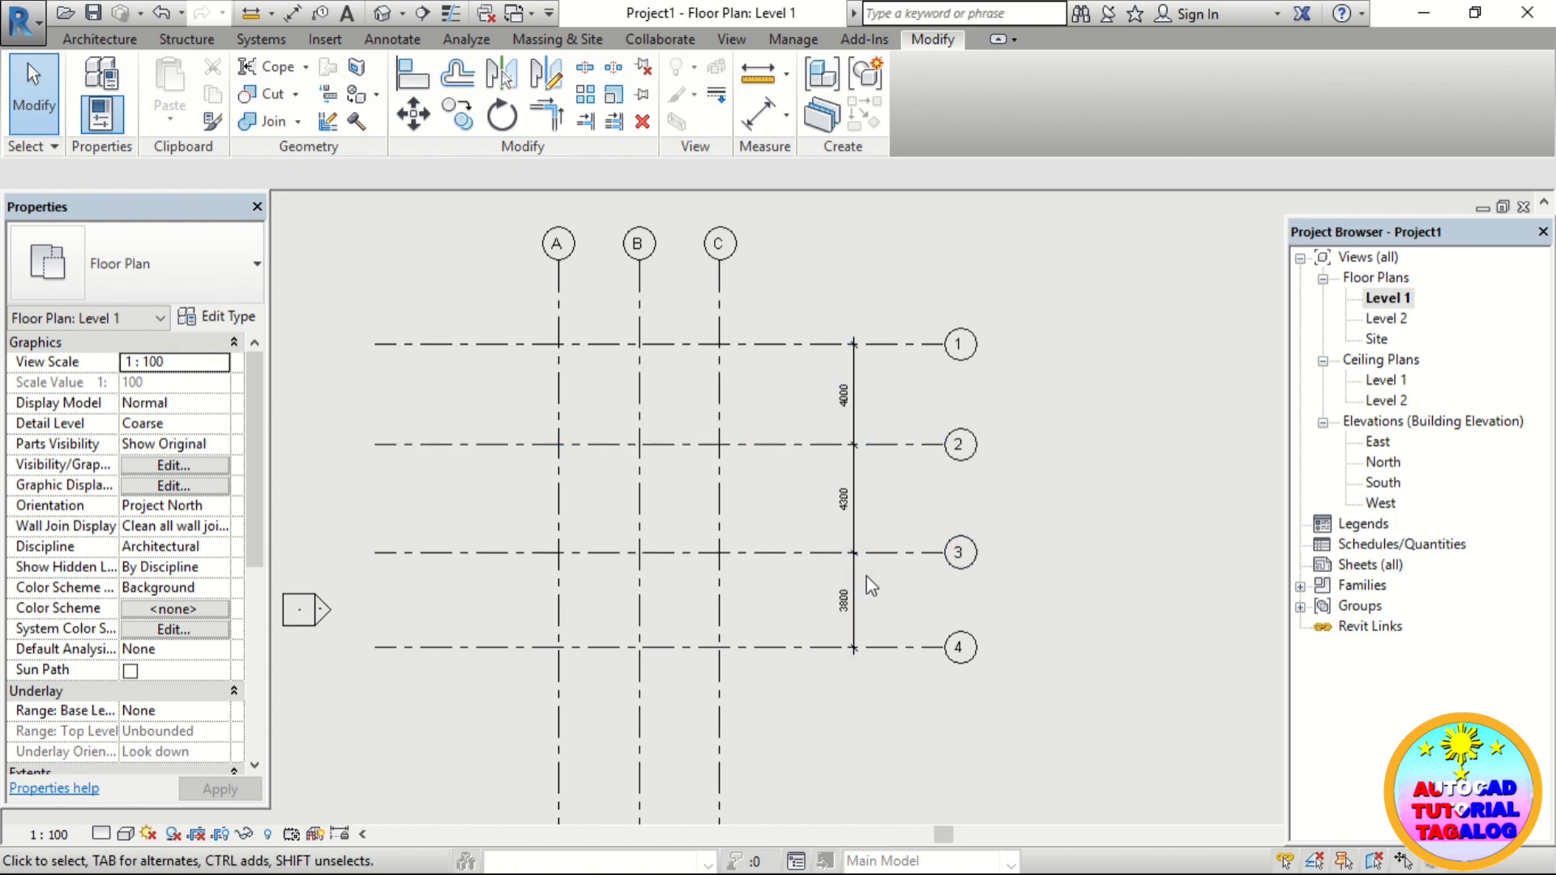
- Switch to AutoCAD's A2.dwg to examine the spacing between horizontal grid lines 1 and 2, and return to Revit
key(super)
mouse_move(920, 851)
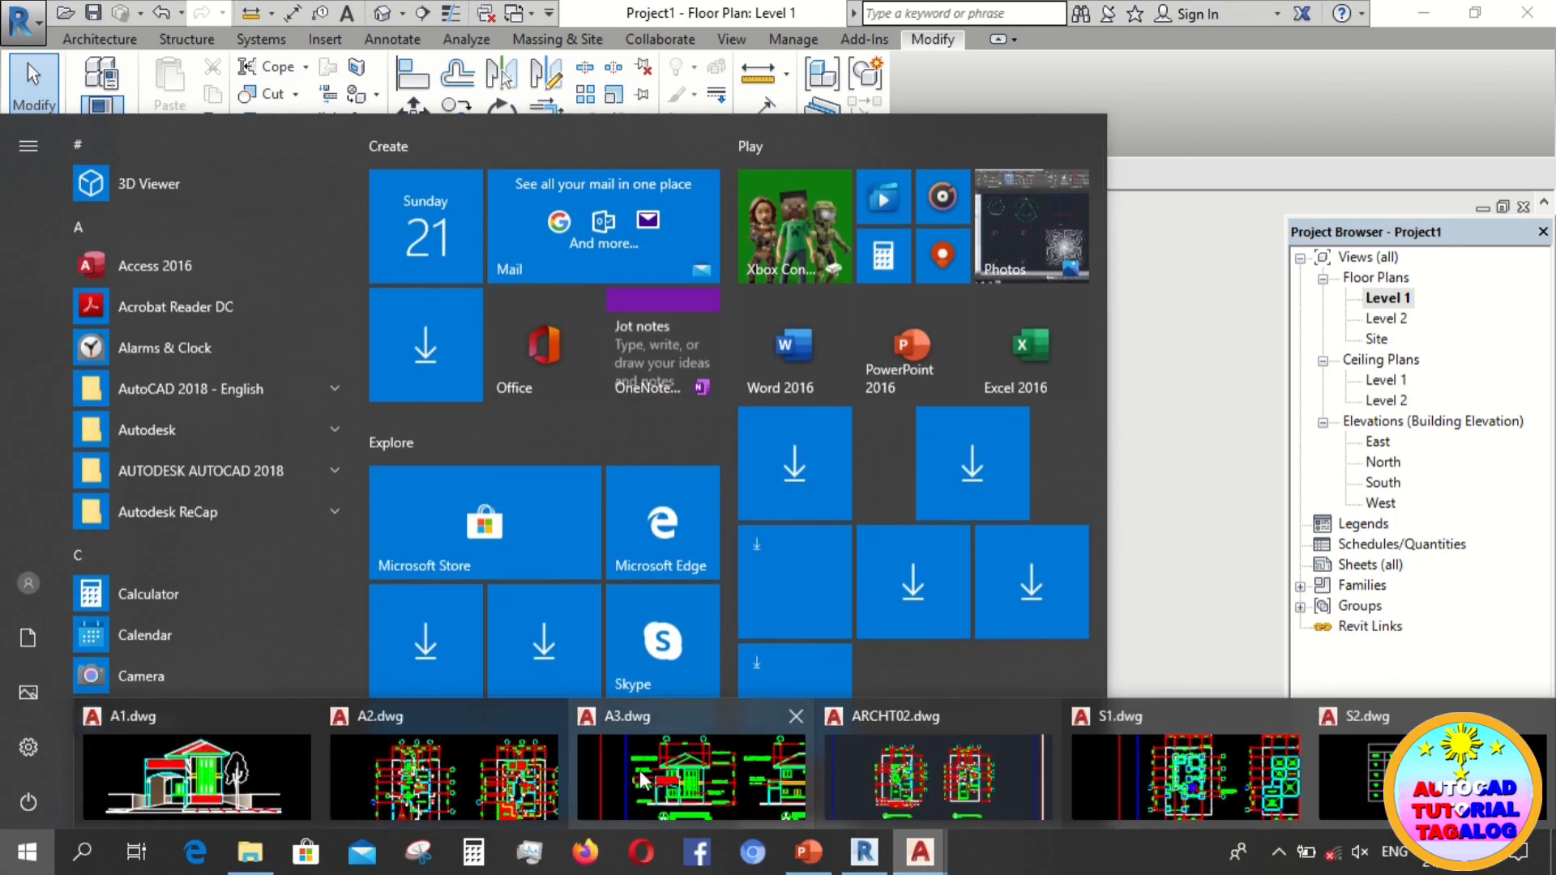
click(519, 785)
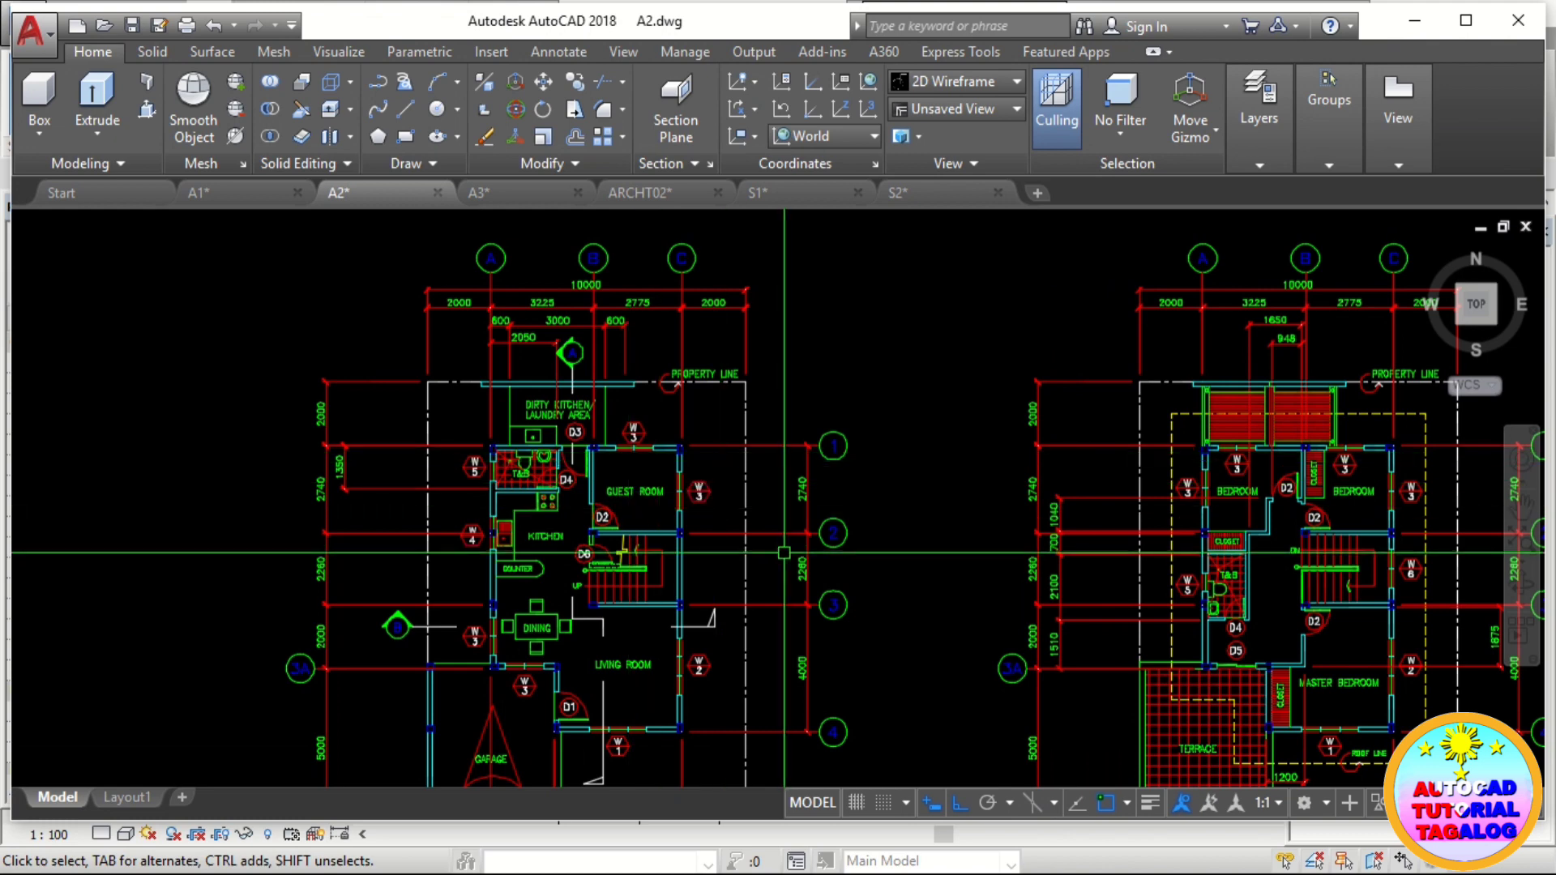
scroll(823, 519, up, 5)
middle_drag(823, 520, 813, 535)
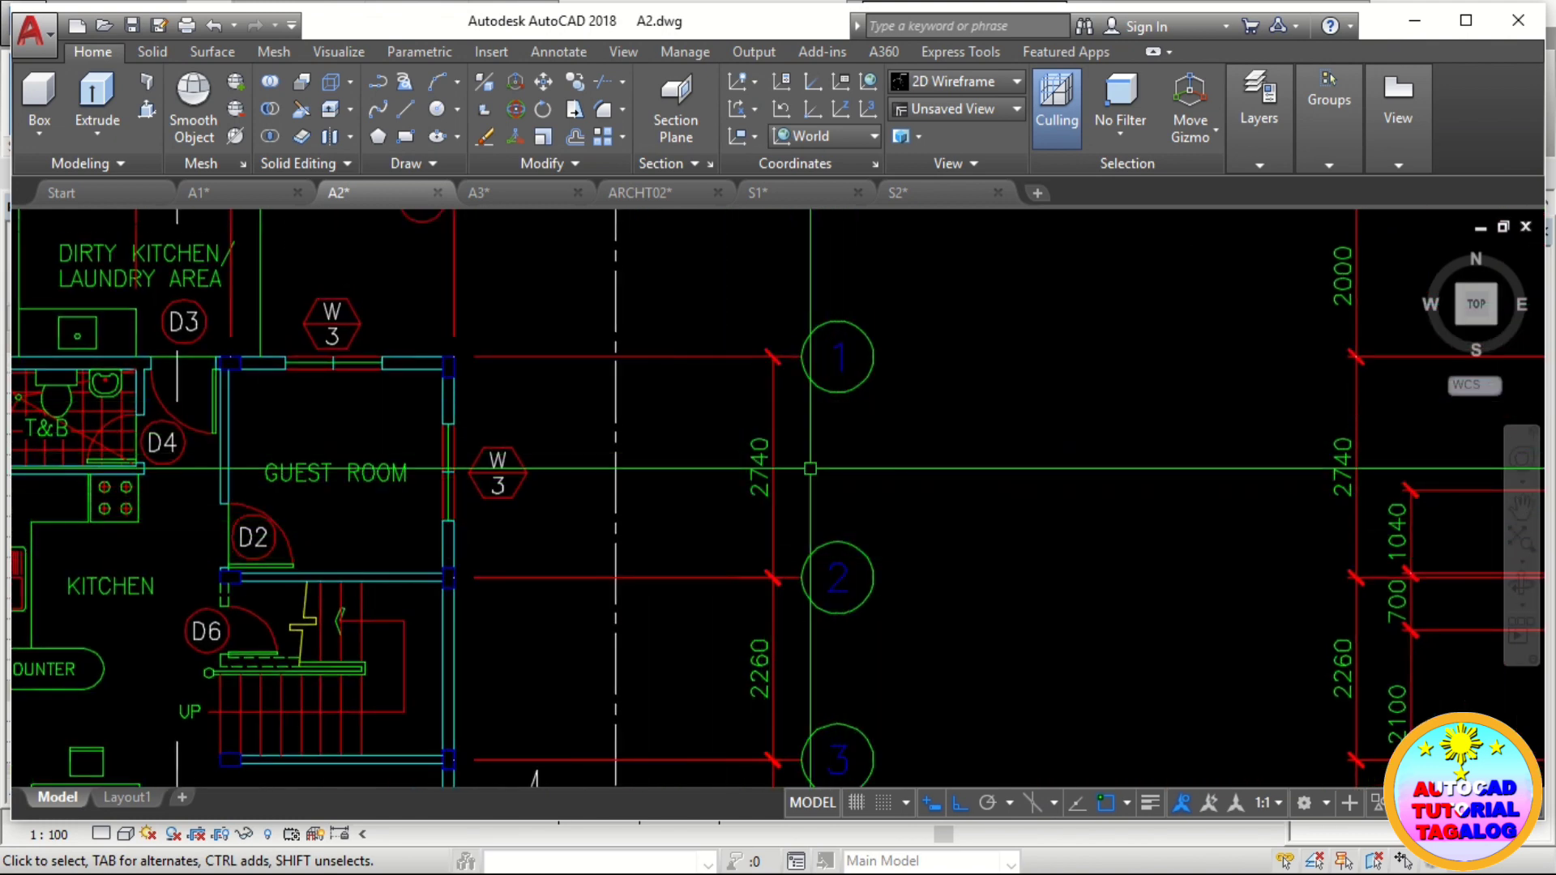
key(super)
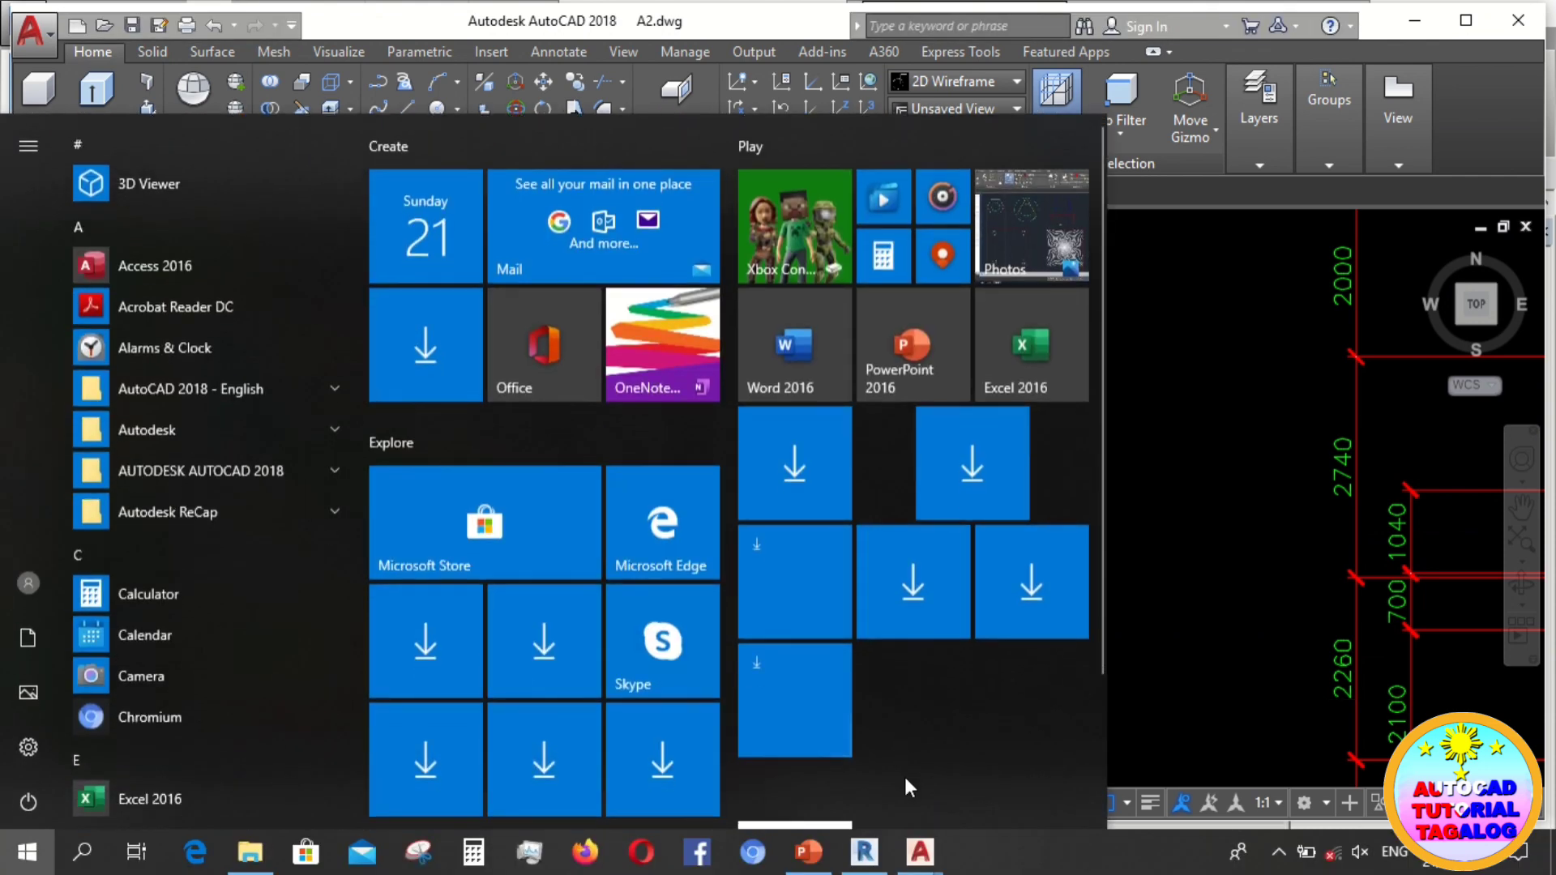
click(864, 851)
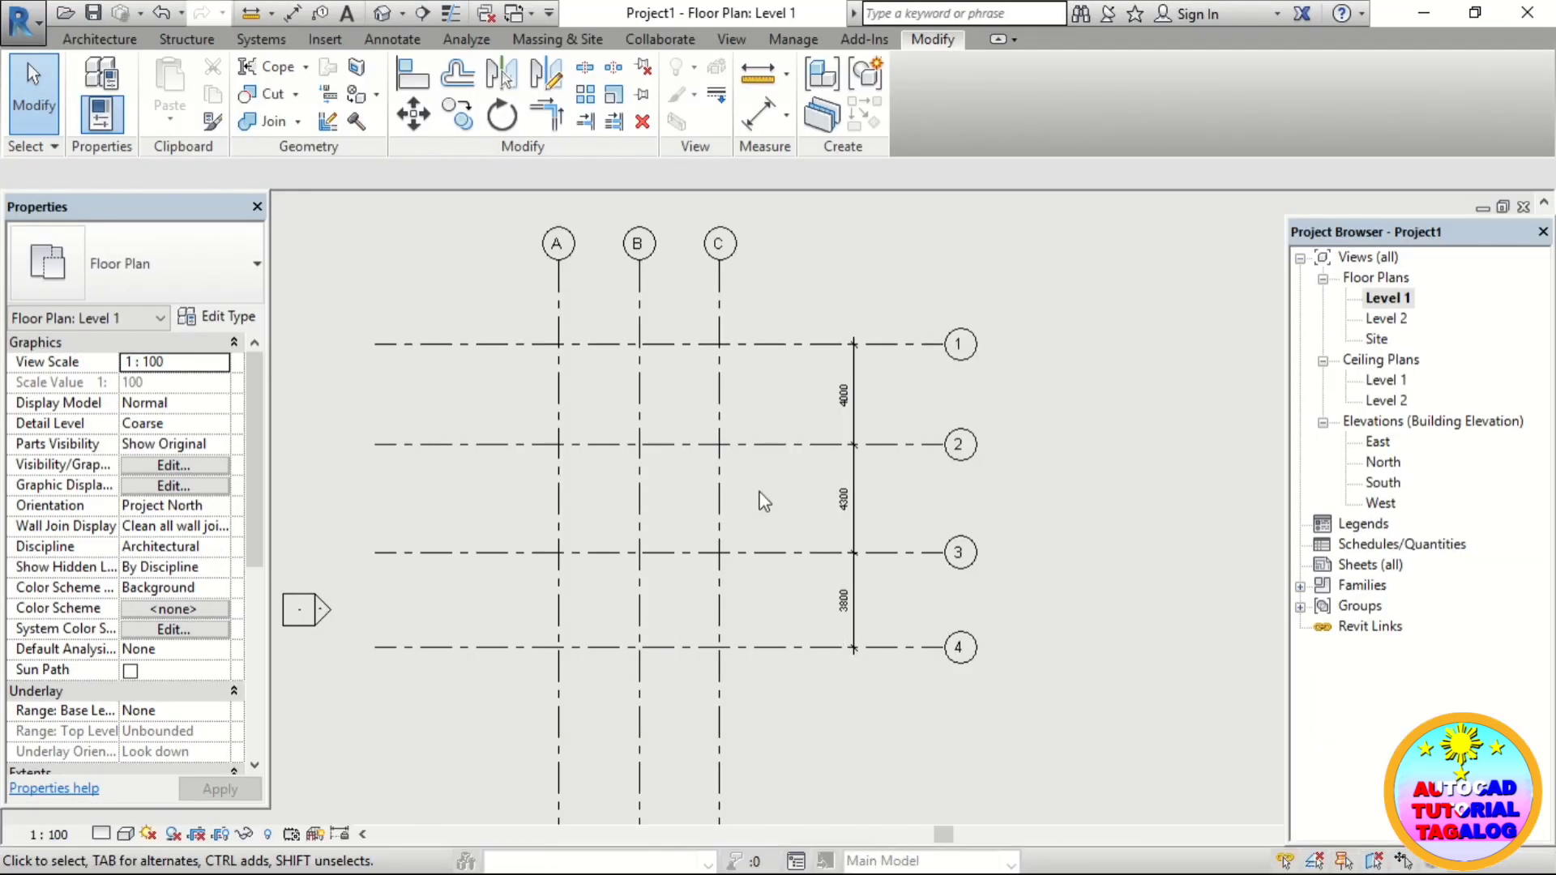
- Set the distance between grid lines 1 and 2 to 2740 mm by moving grid 2
scroll(840, 438, up, 1)
click(887, 449)
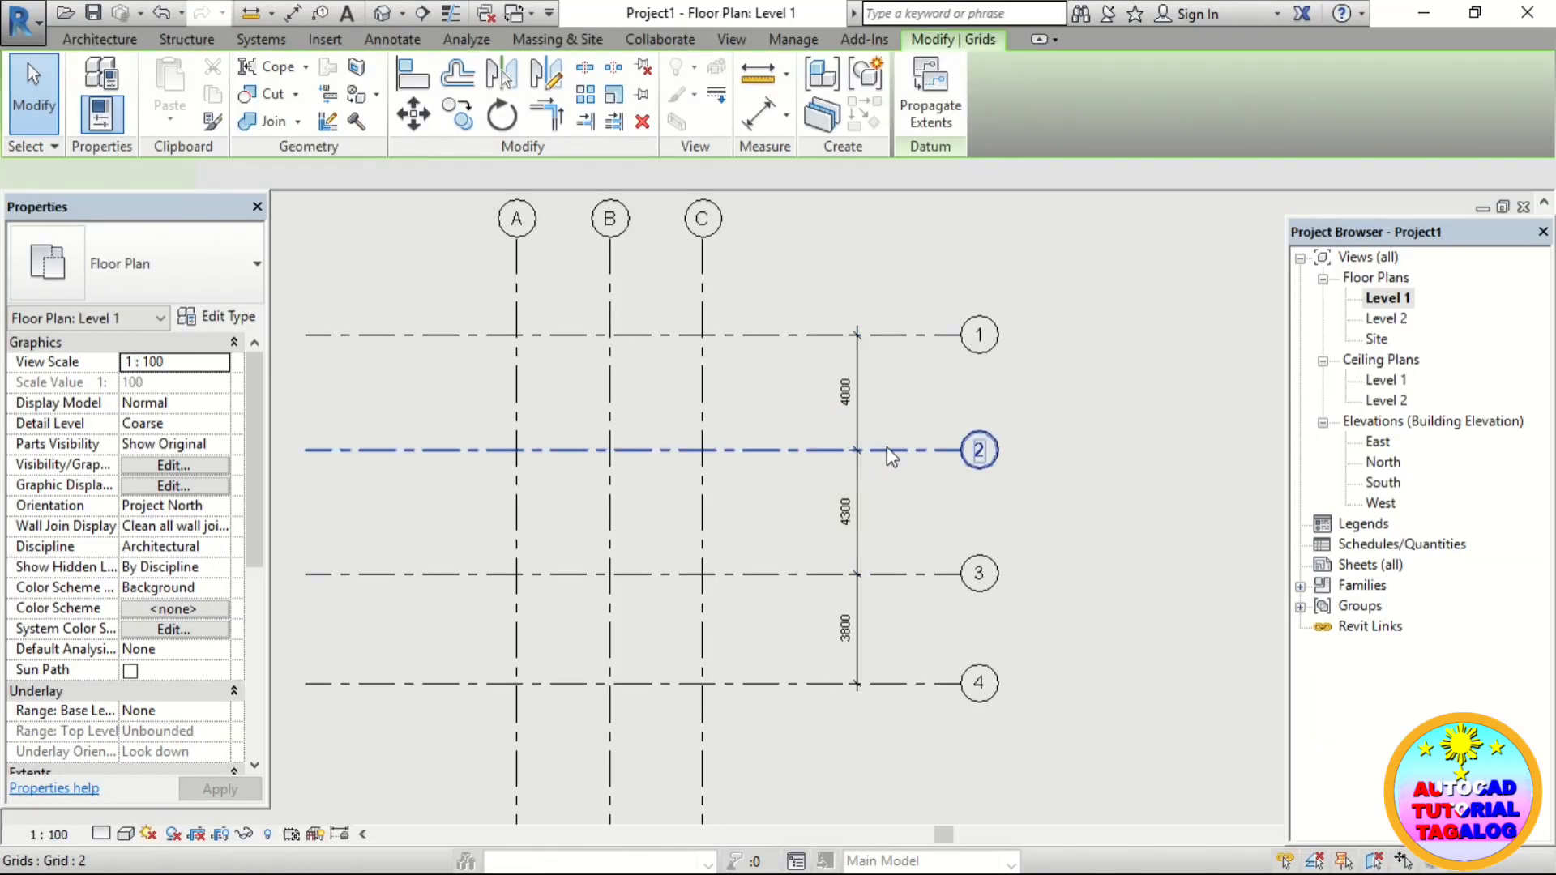
click(843, 391)
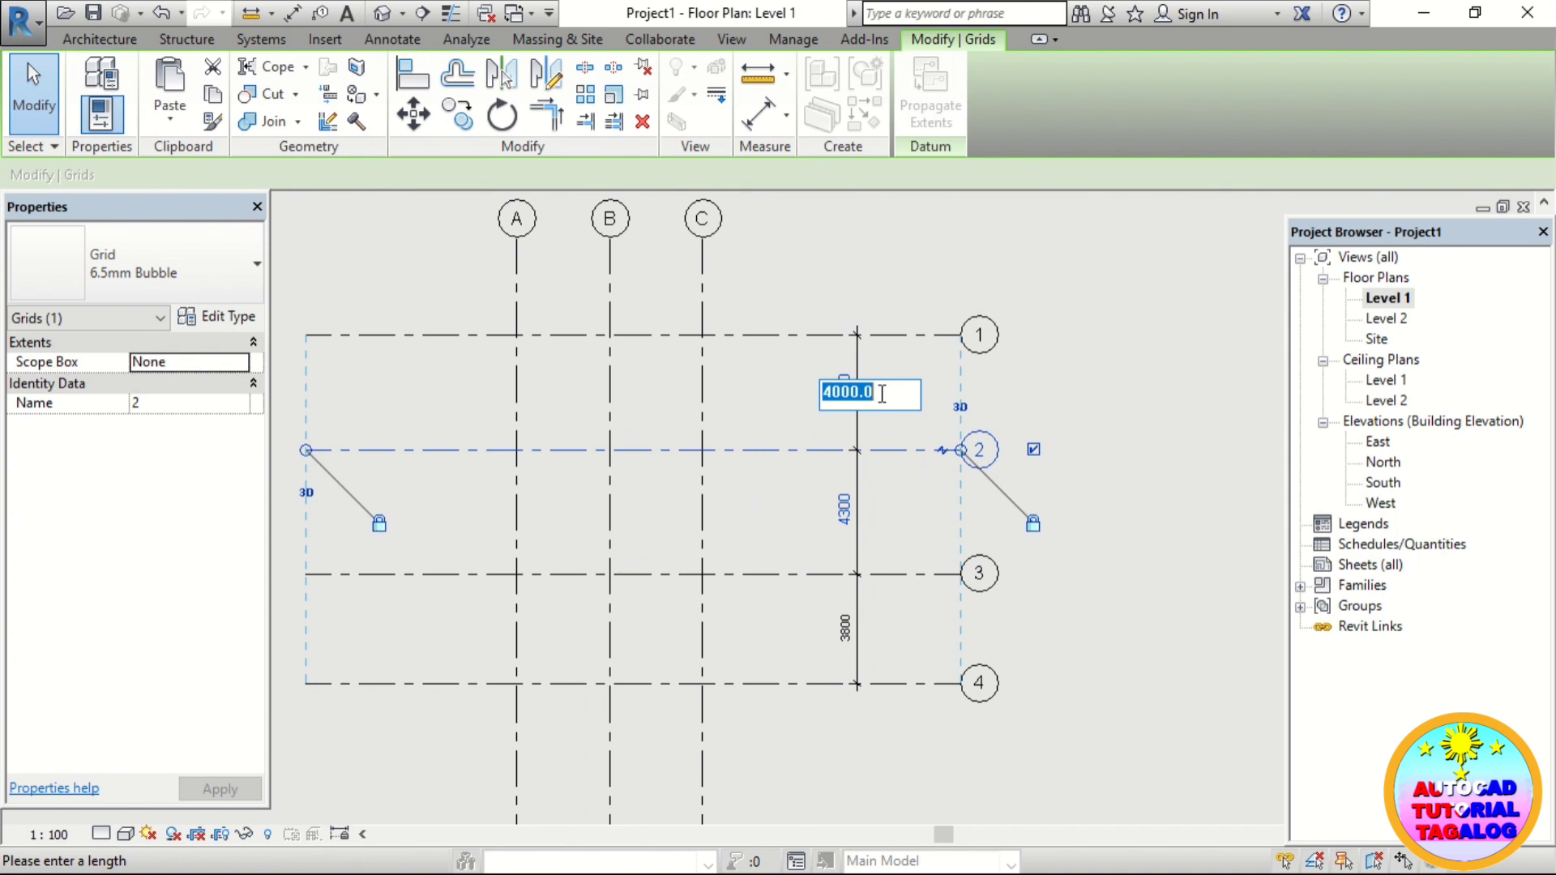
text(2740)
drag(853, 395, 847, 400)
text(40)
key(Return)
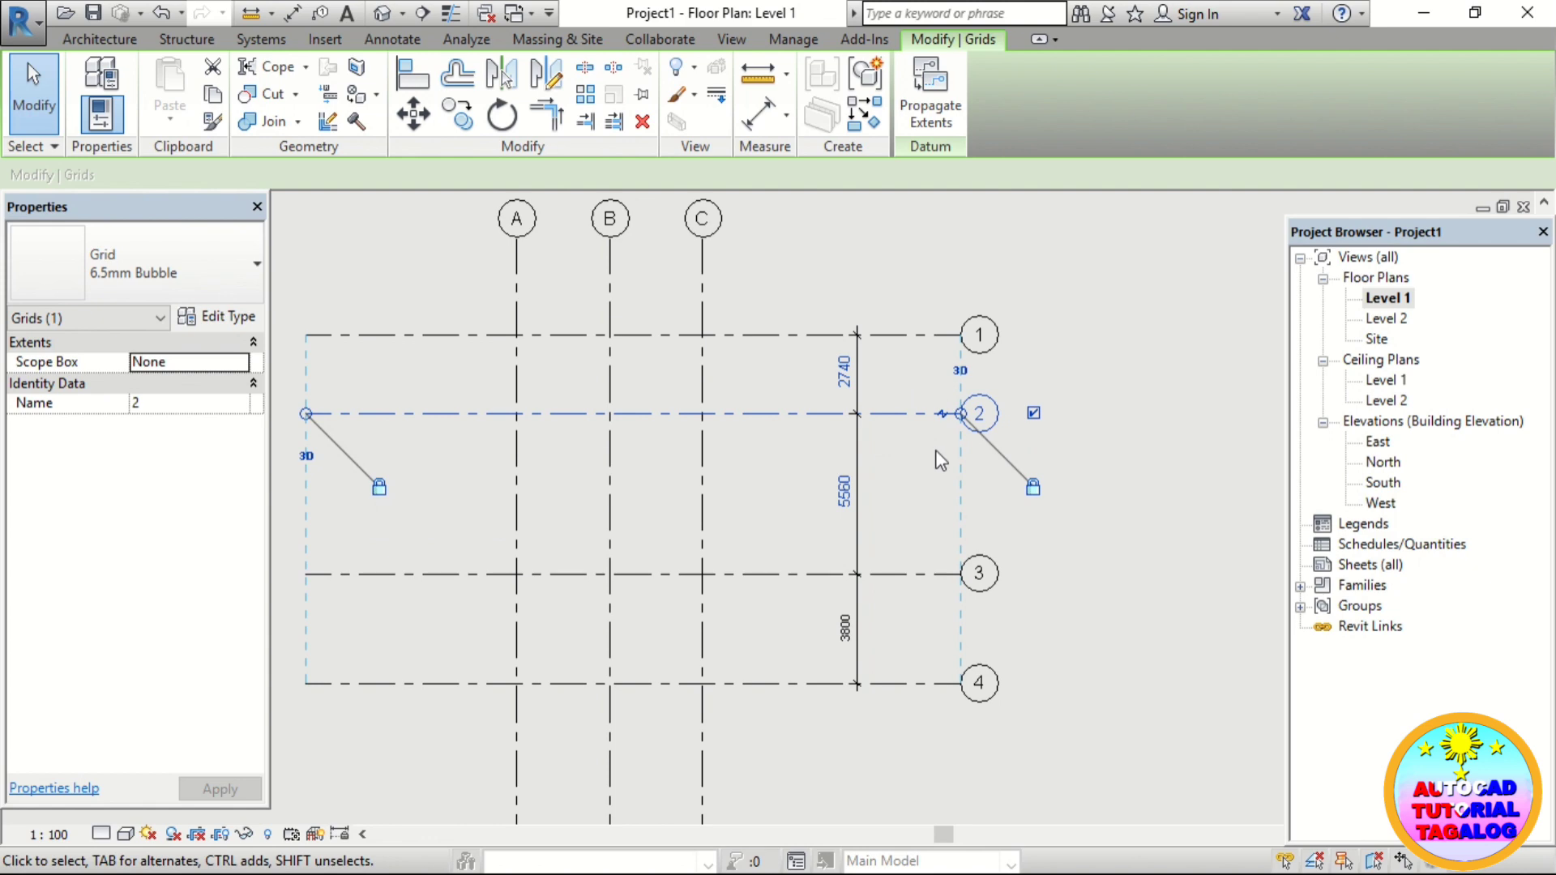
click(932, 511)
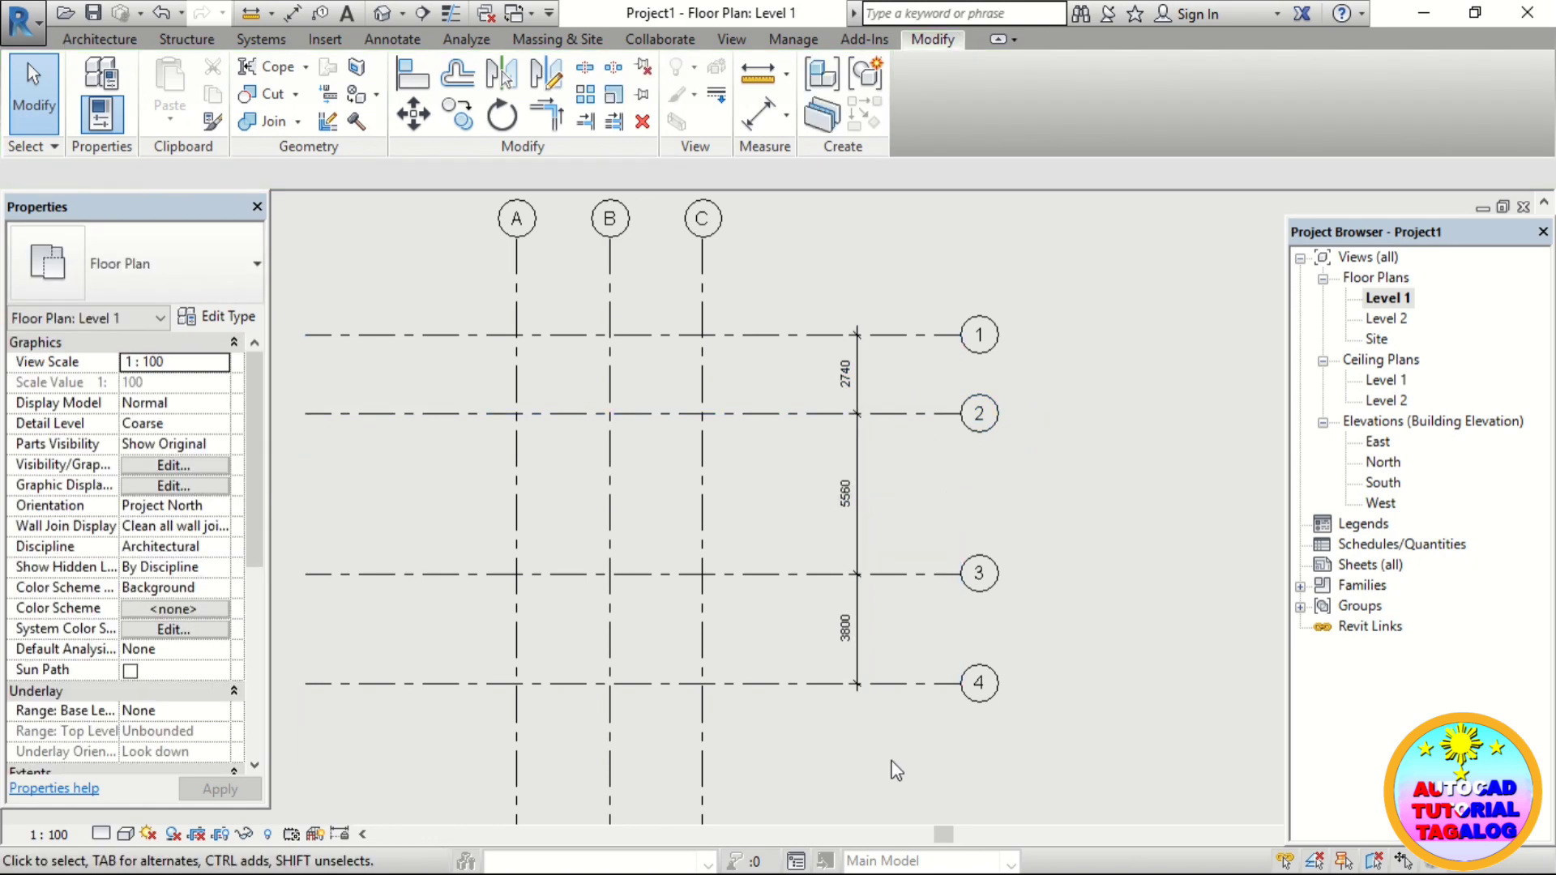
- Switch to AutoCAD's A2.dwg to examine the spacing between horizontal grid lines 2 and 3, and return to Revit
key(super)
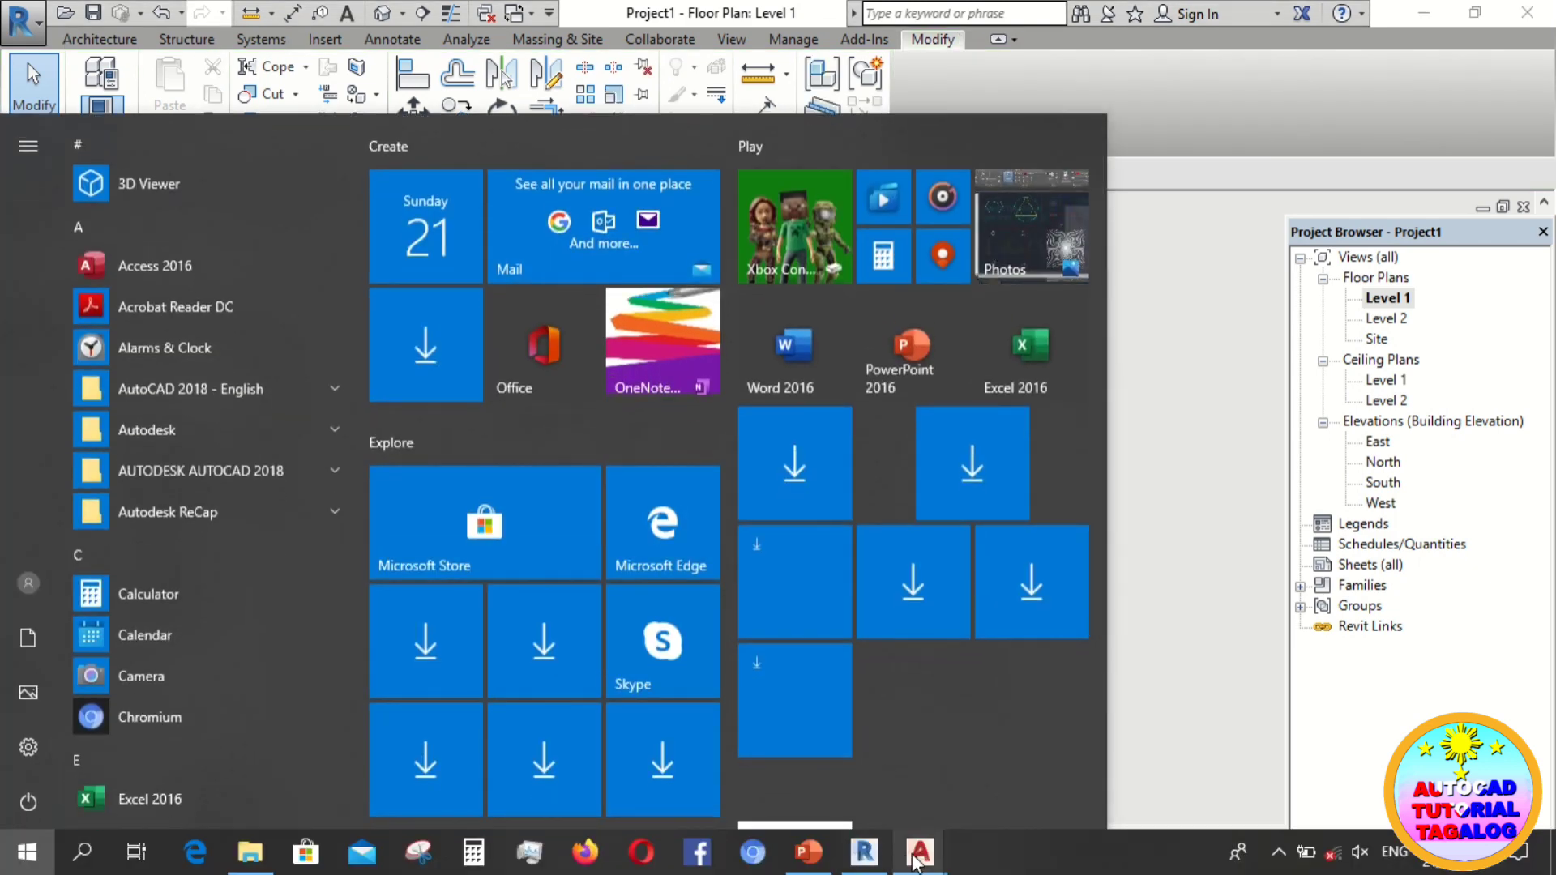
mouse_move(908, 853)
click(502, 749)
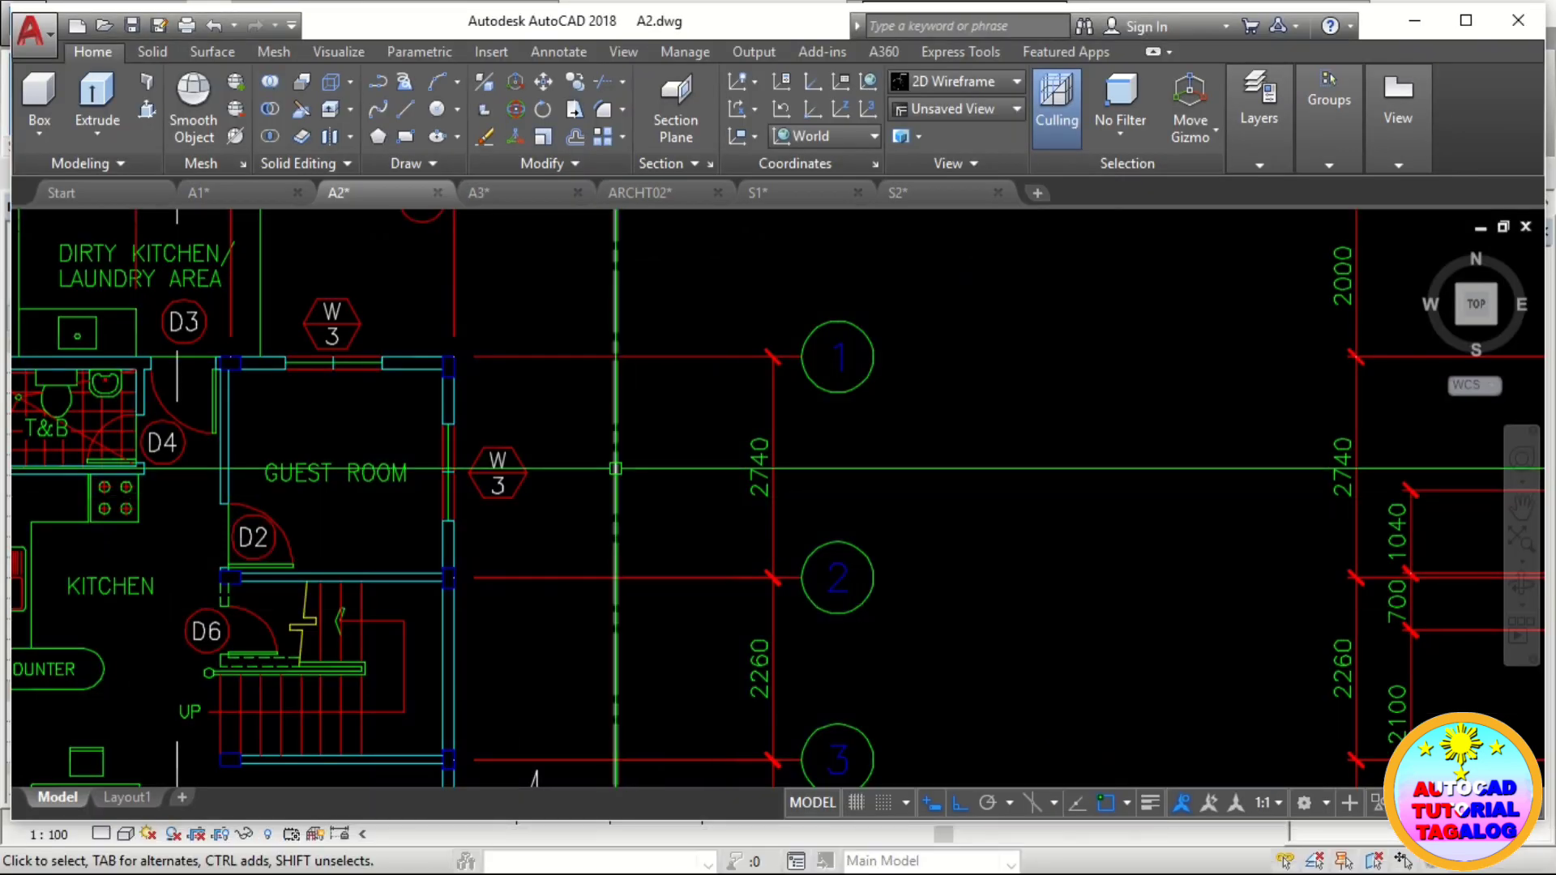
middle_drag(623, 466, 590, 304)
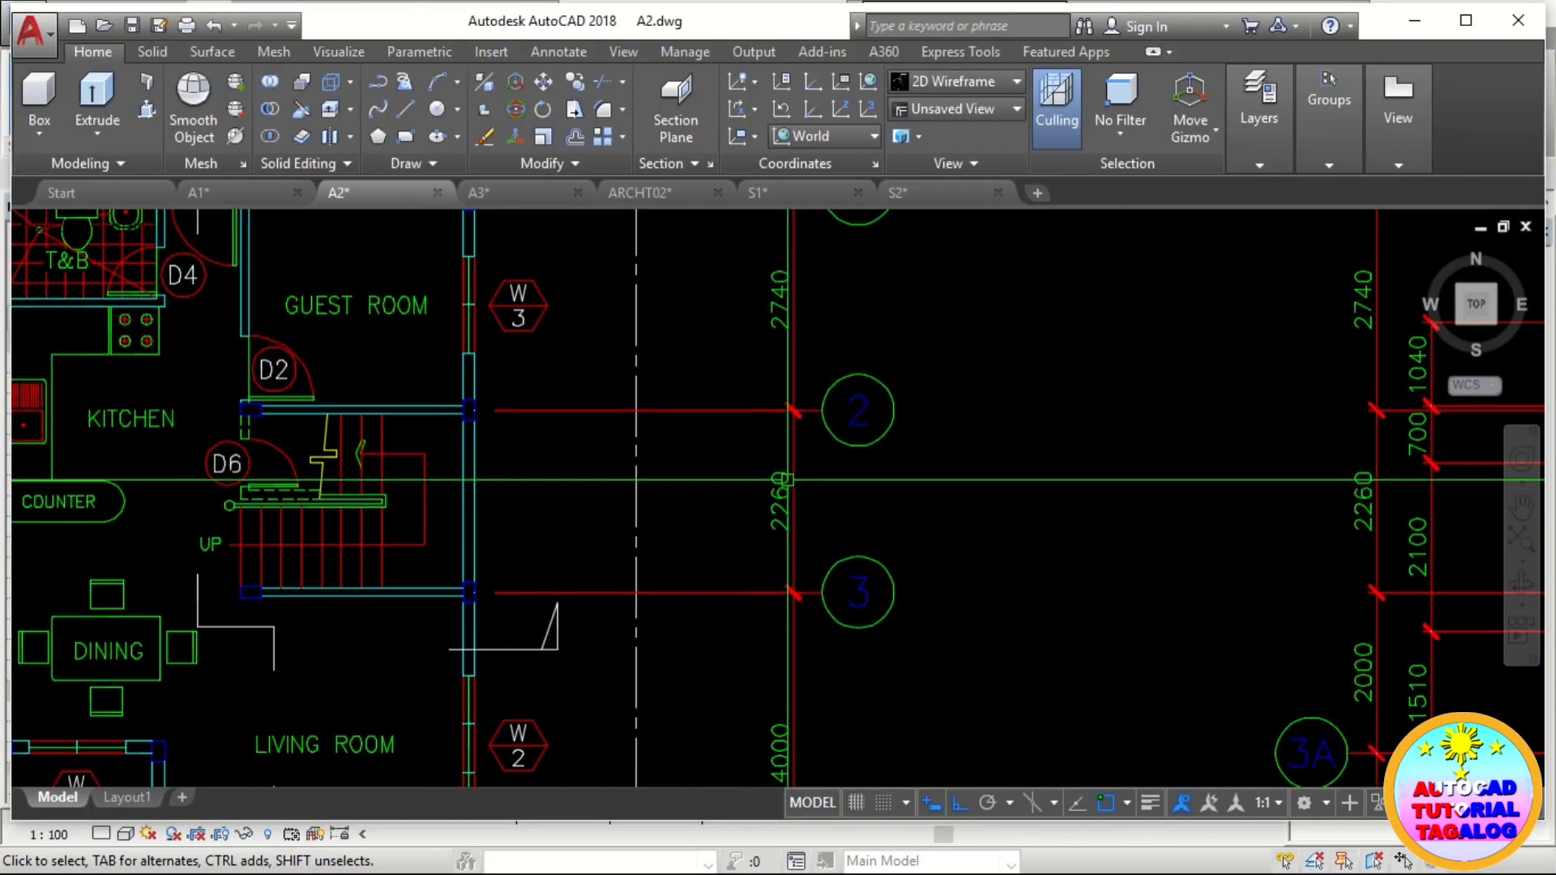
scroll(800, 446, up, 3)
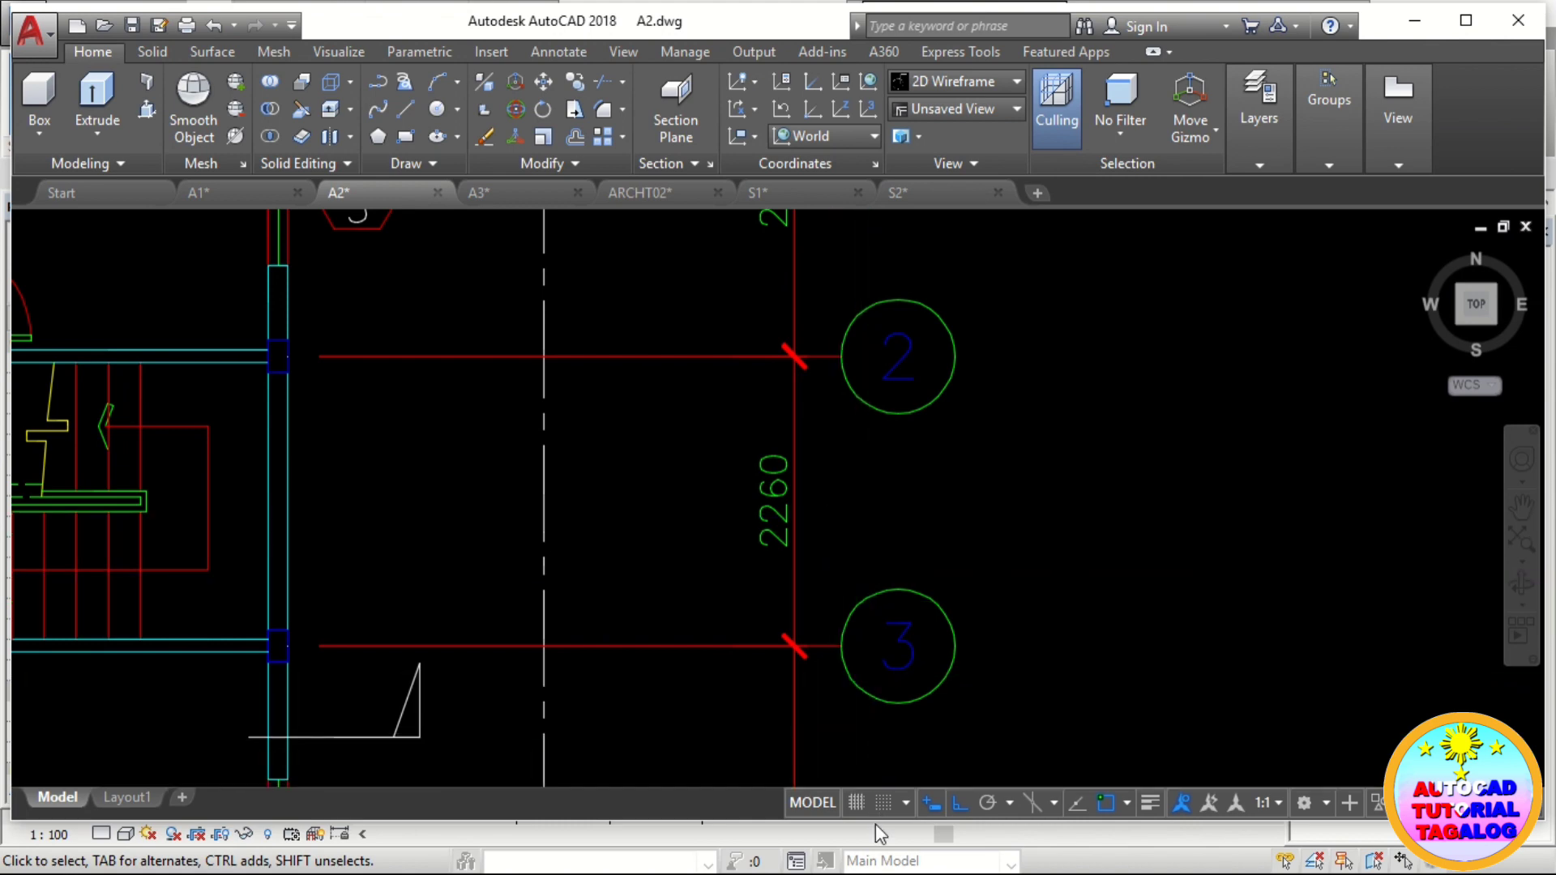
key(super)
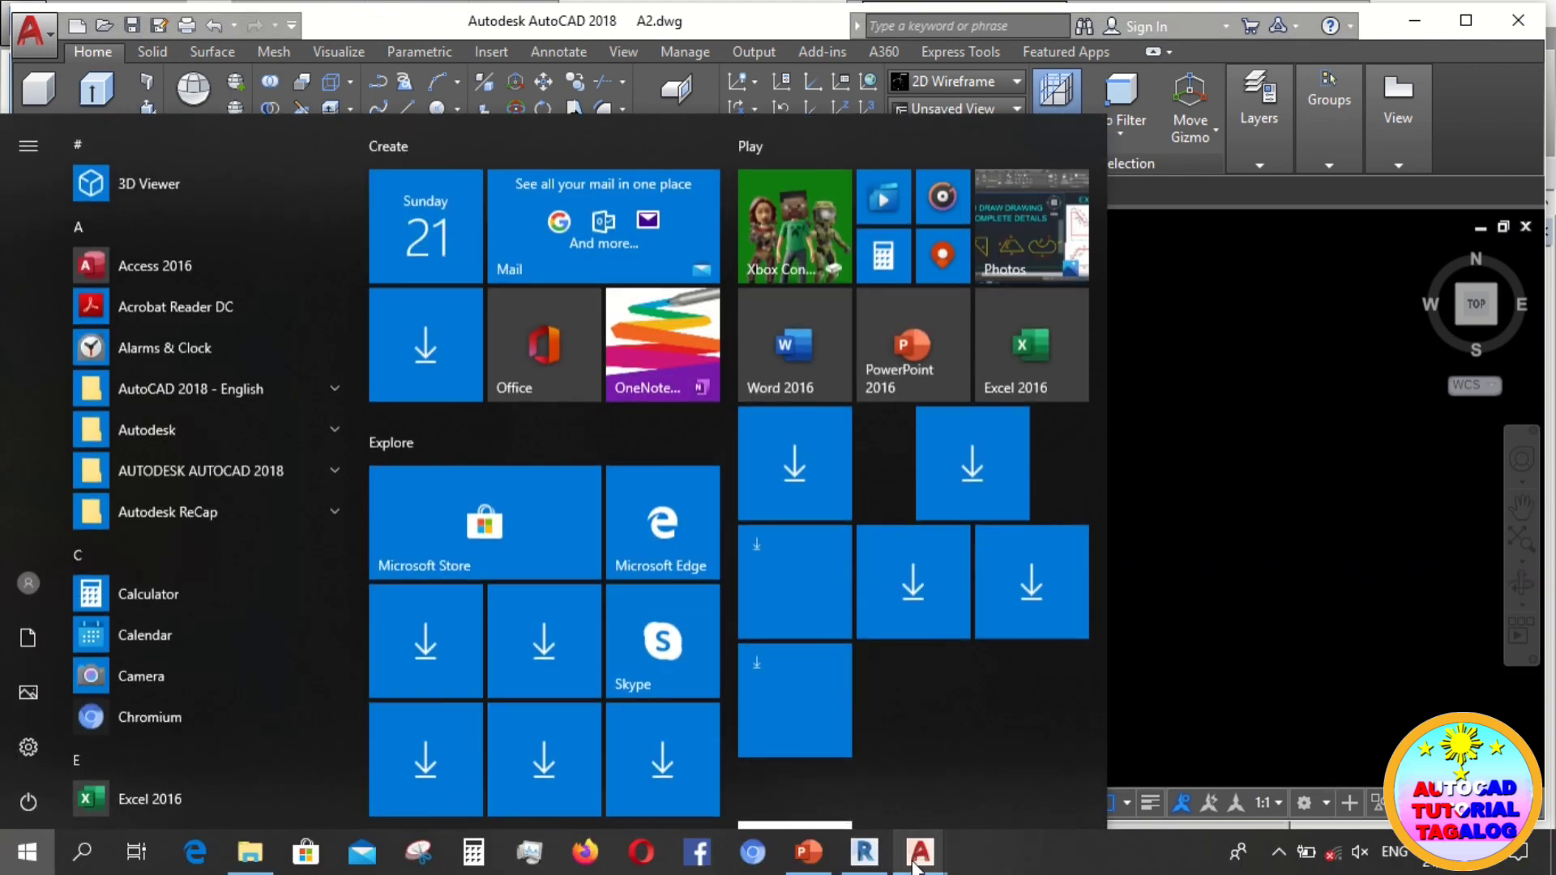
click(864, 851)
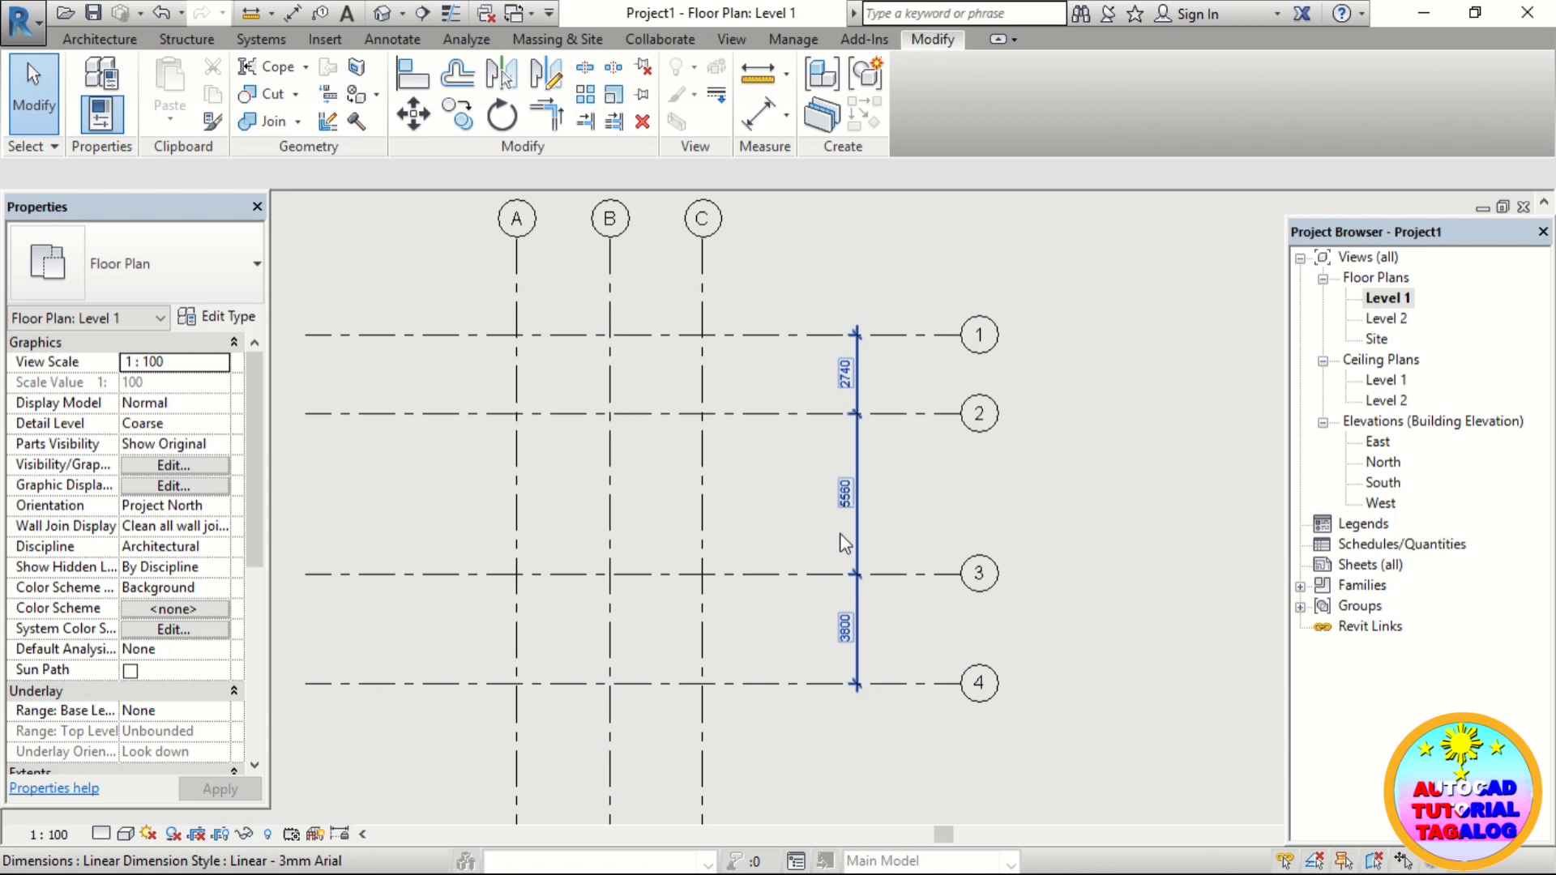
- Set the distance between grid lines 2 and 3 to 2260 mm by moving grid 3
click(905, 576)
scroll(851, 526, up, 1)
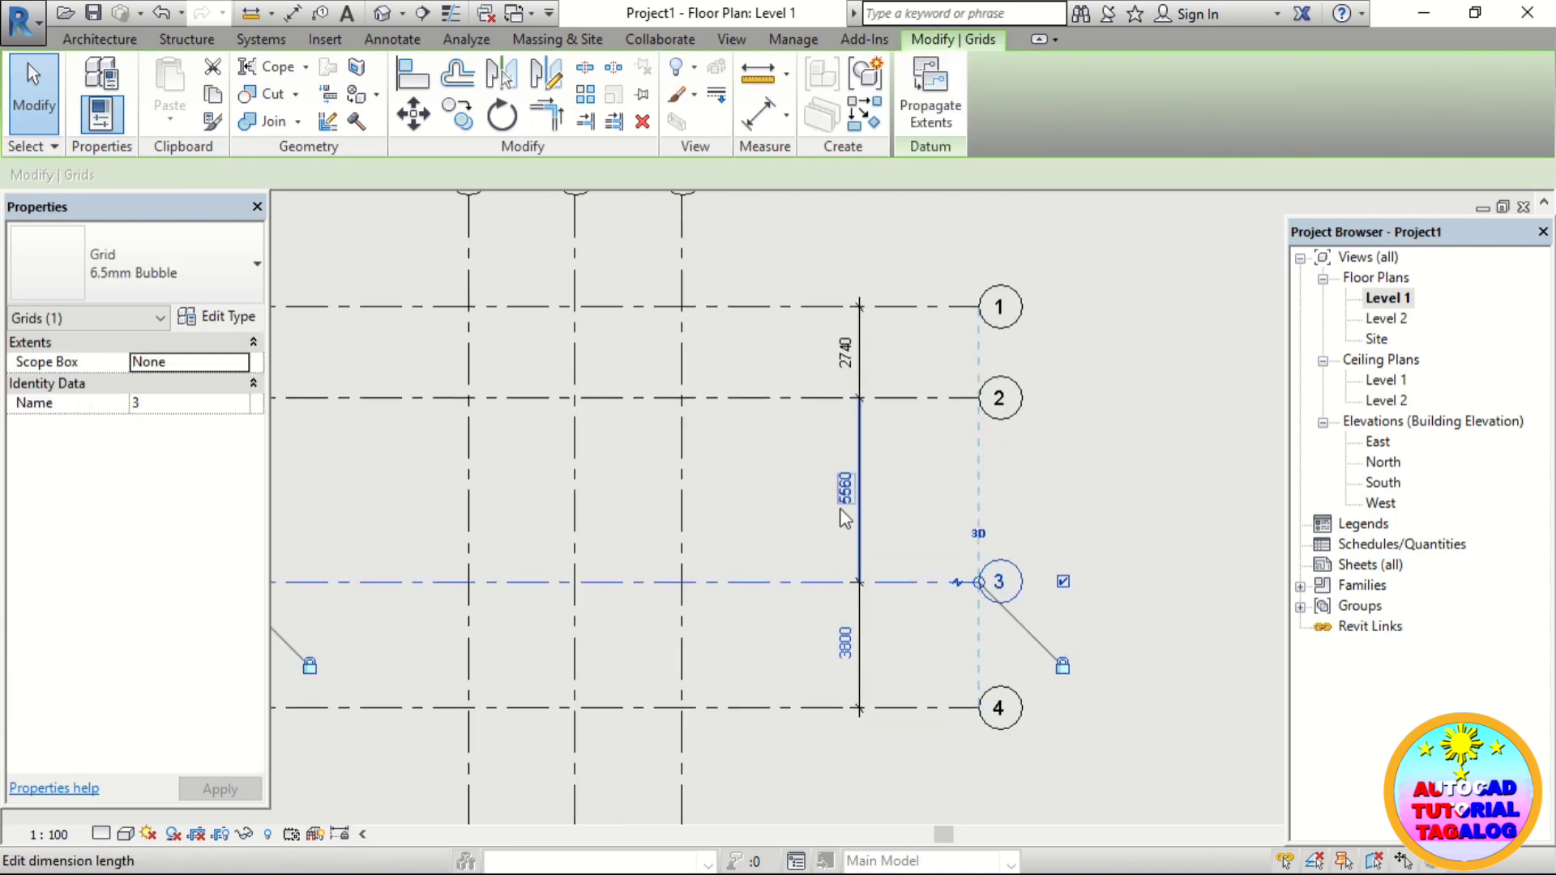
click(845, 494)
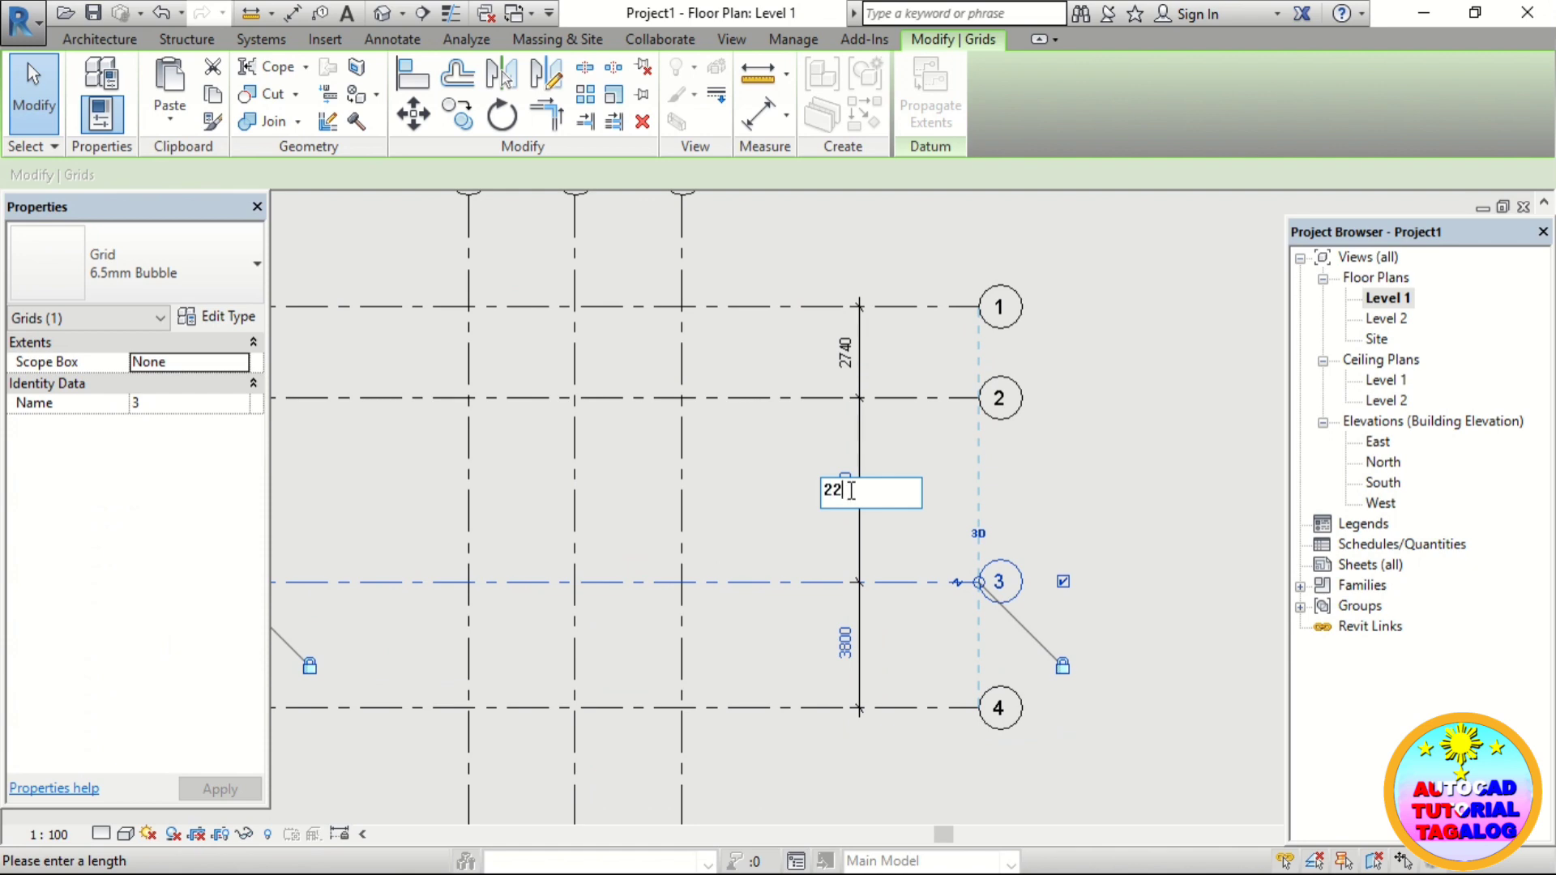
key(Return)
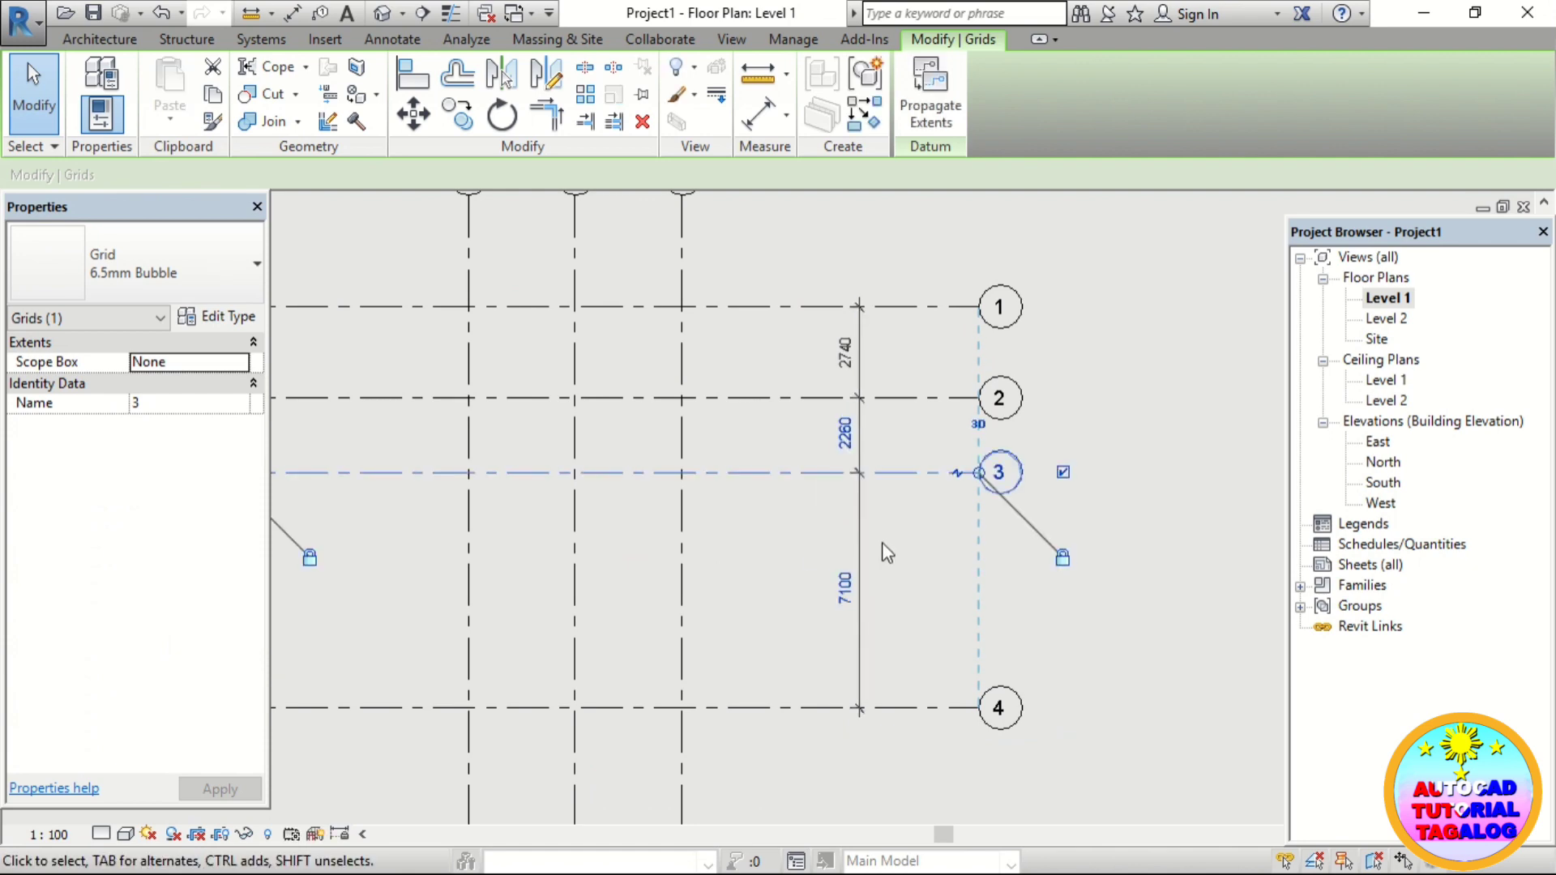
click(881, 543)
middle_drag(882, 542, 864, 661)
- Switch to AutoCAD's A2.dwg to examine the spacing between horizontal grid lines 3 and 4
key(super)
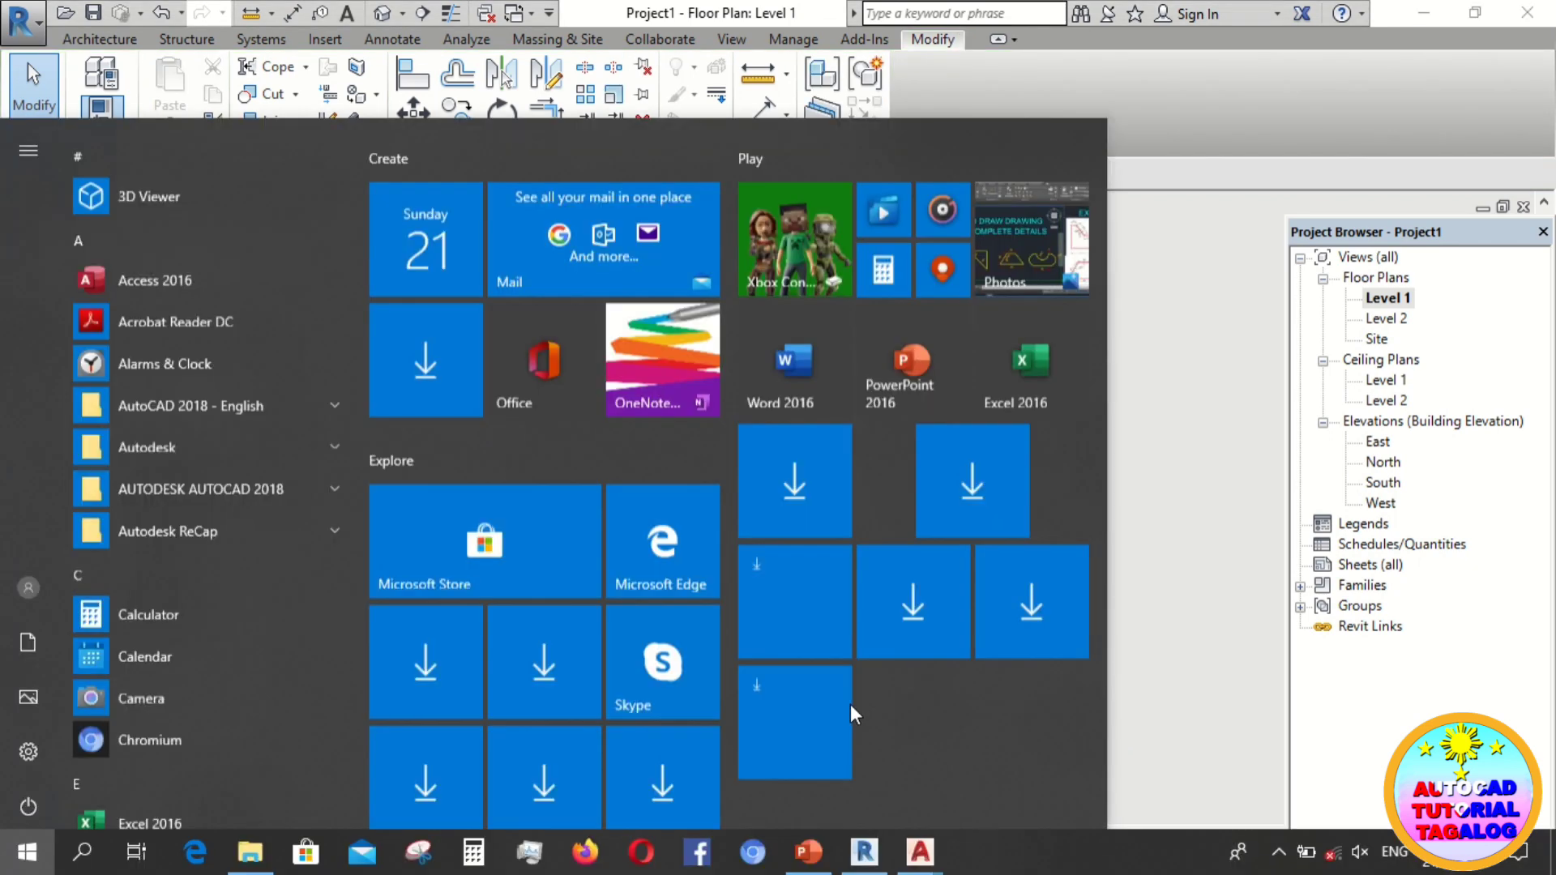
key(super)
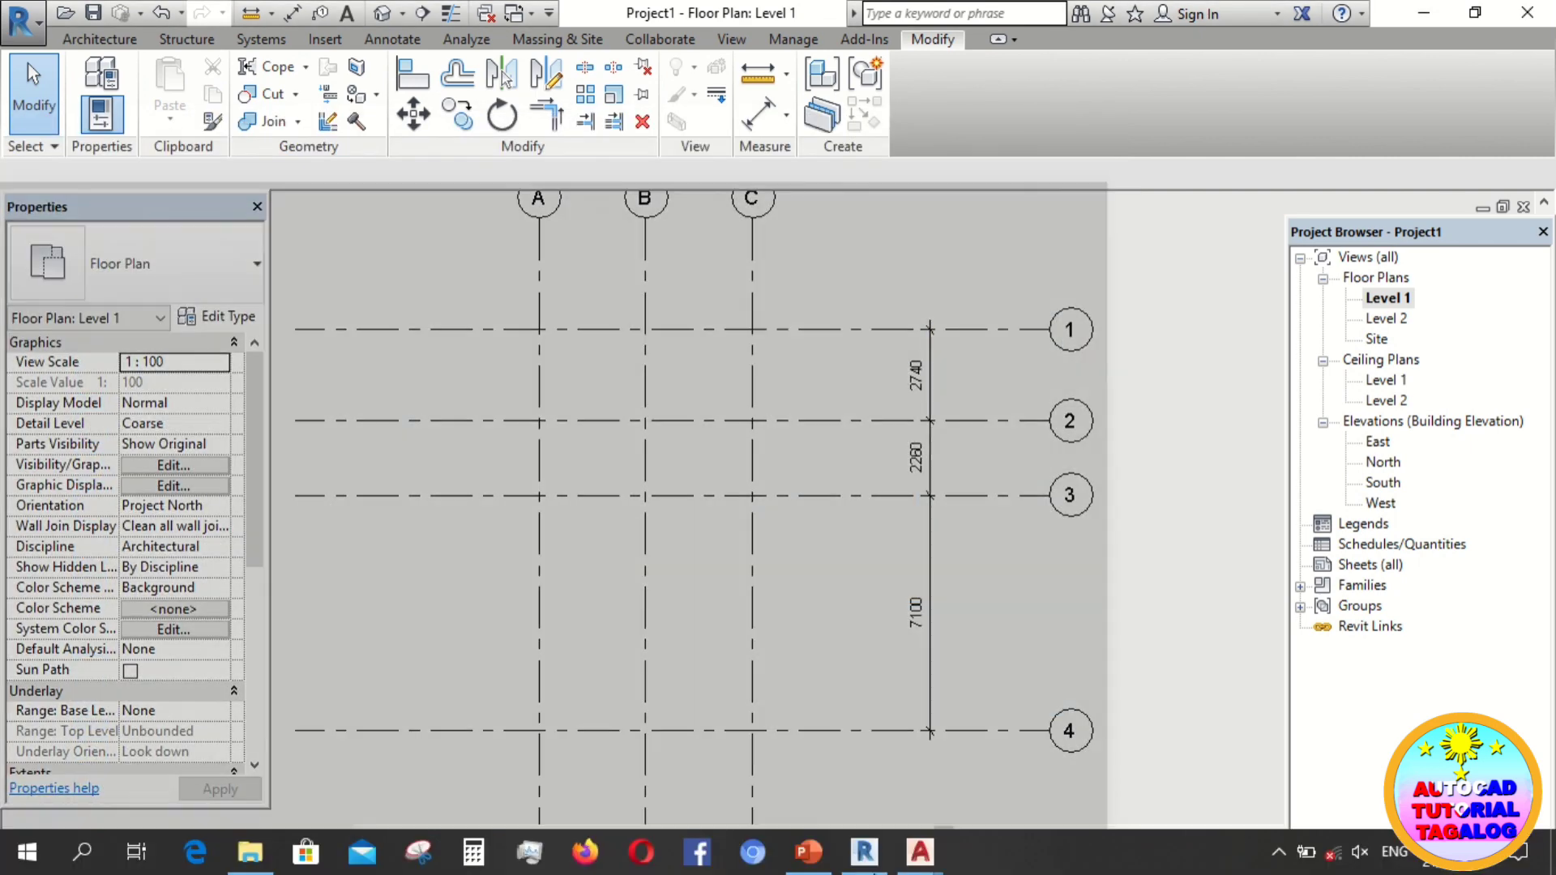
key(super)
mouse_move(920, 851)
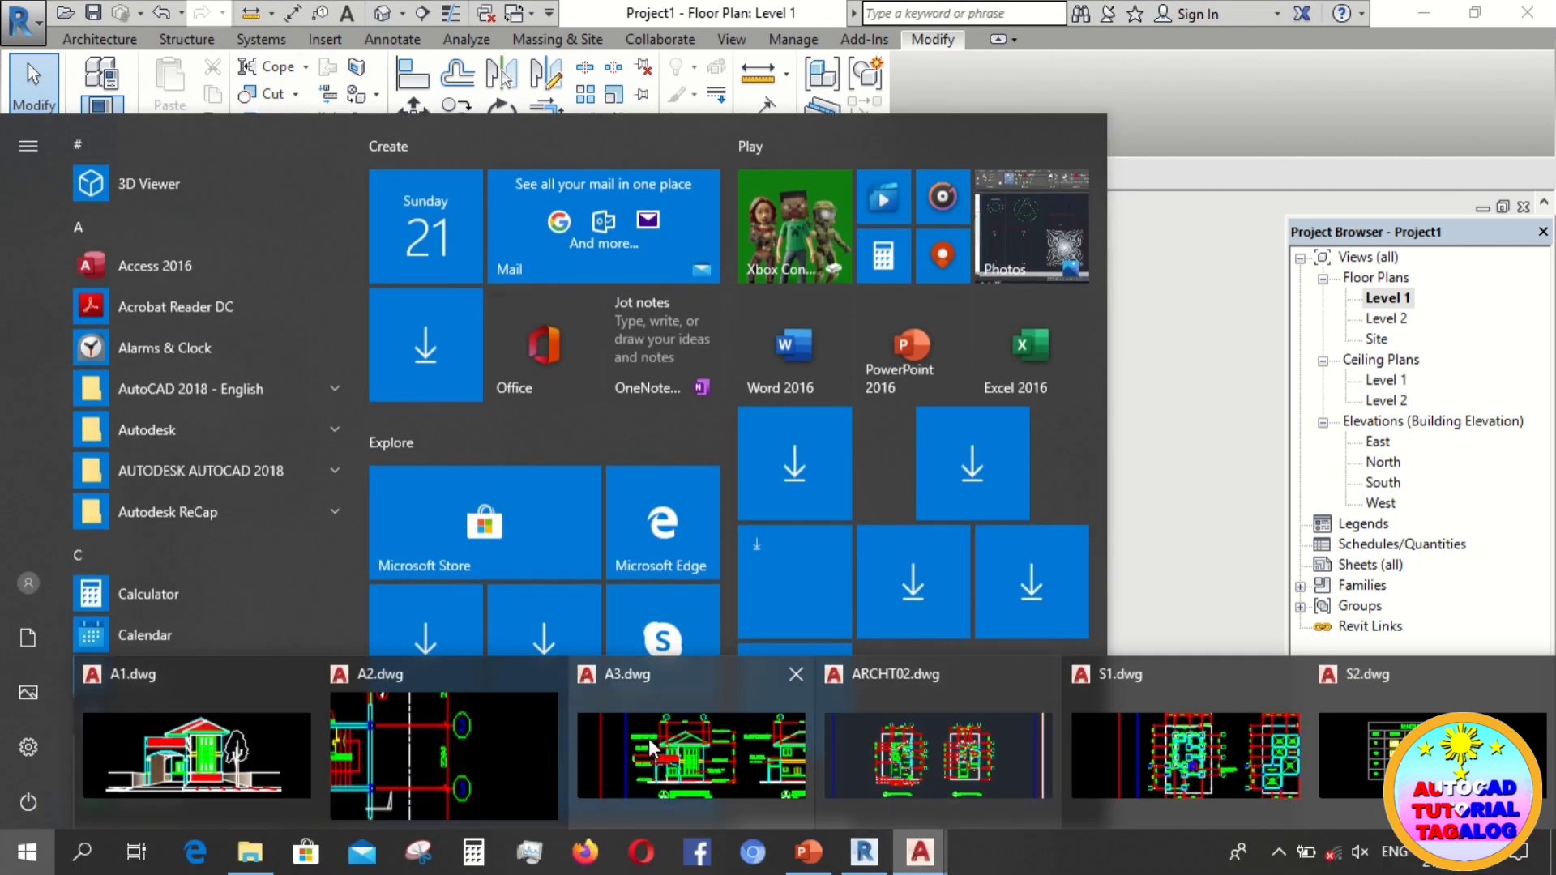
click(492, 757)
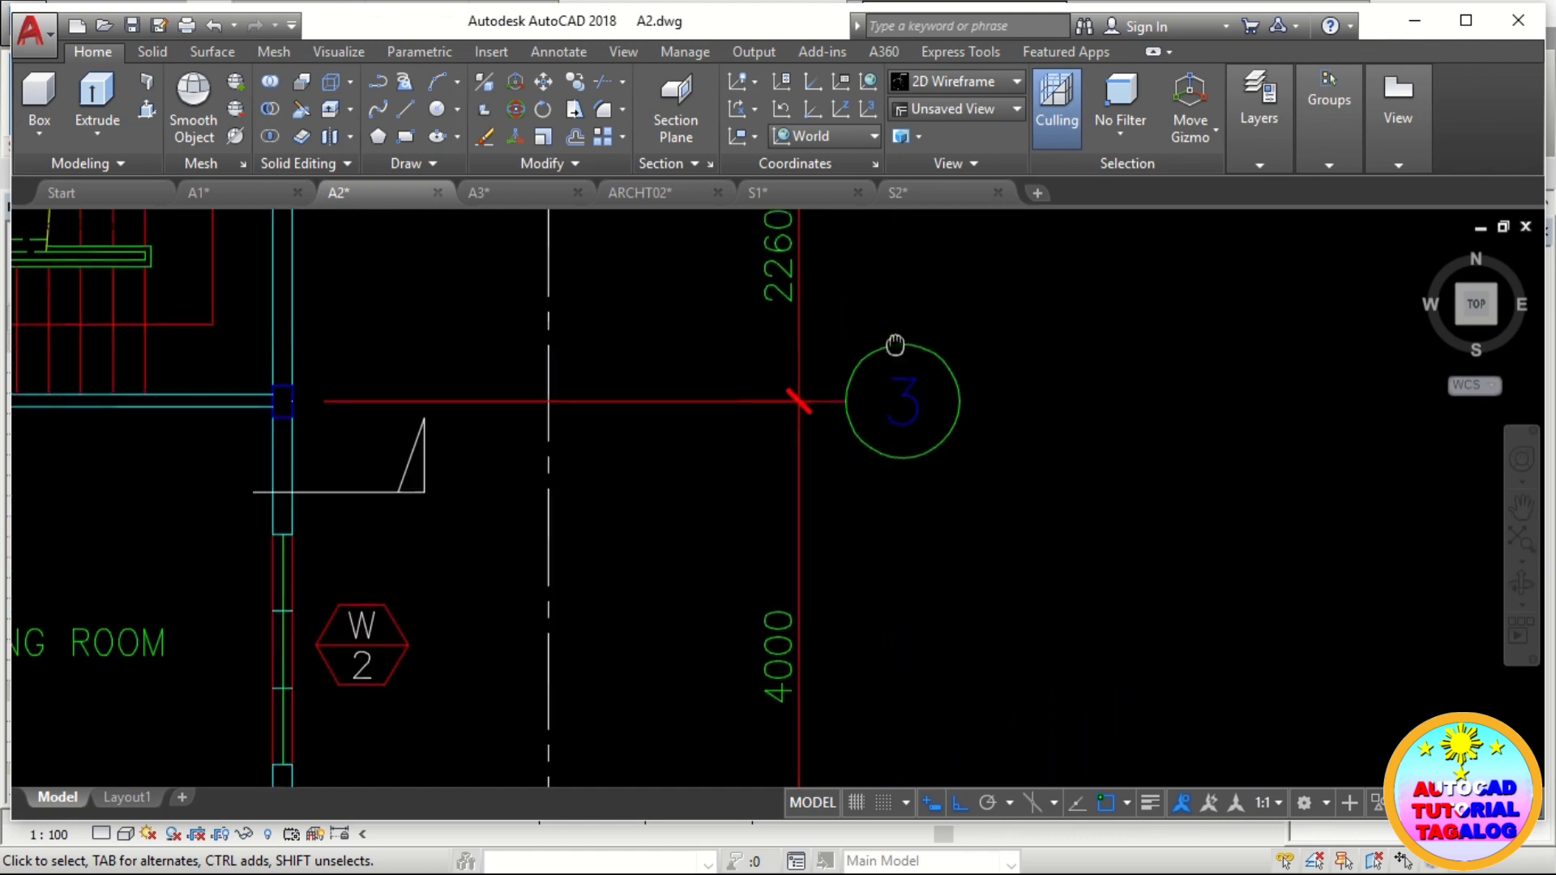
scroll(895, 344, down, 2)
middle_drag(836, 505, 835, 457)
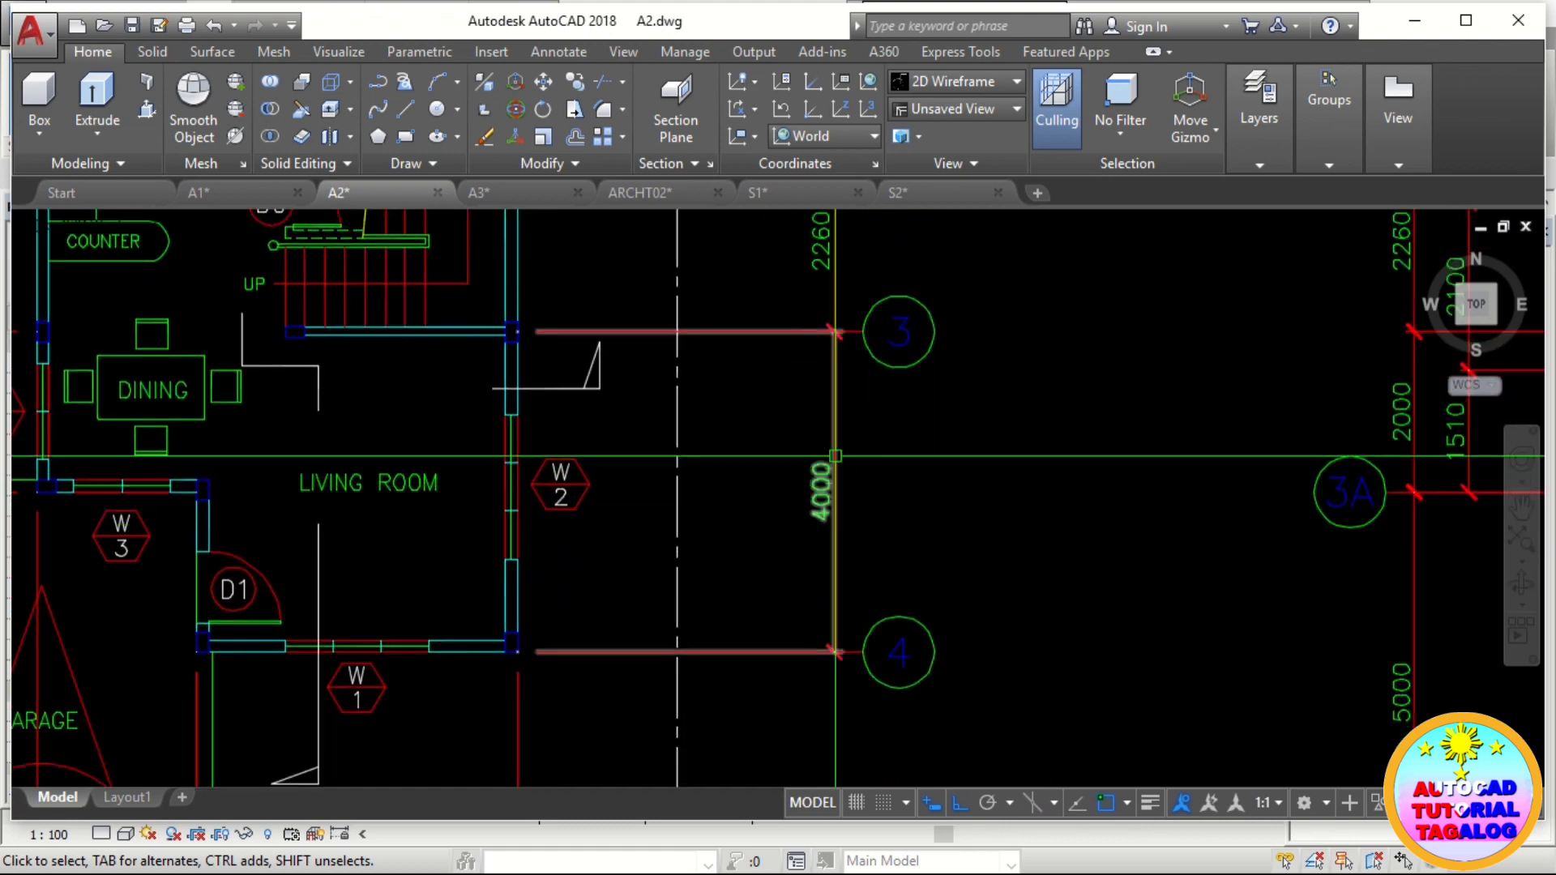